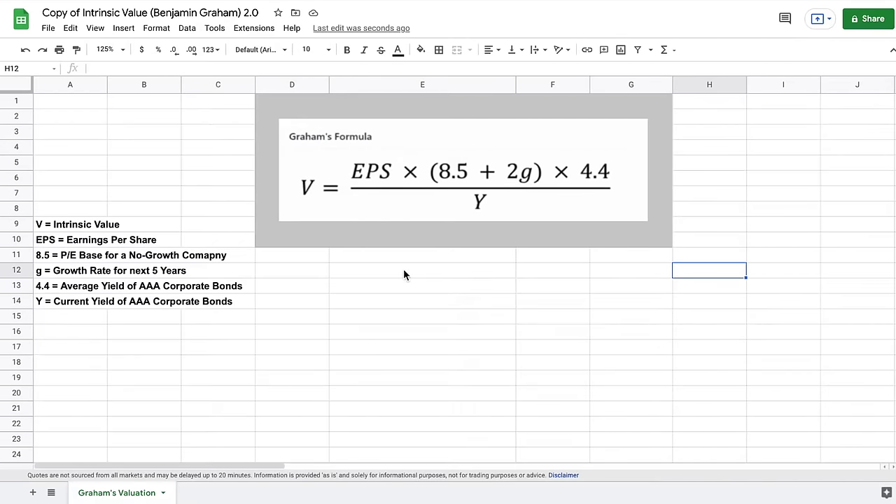
Merge cells E12:F13 into one cell and put a border around it.
{"action": "left_click", "coordinate": [441, 274]}
{"action": "left_click", "coordinate": [532, 292], "text": "shift"}
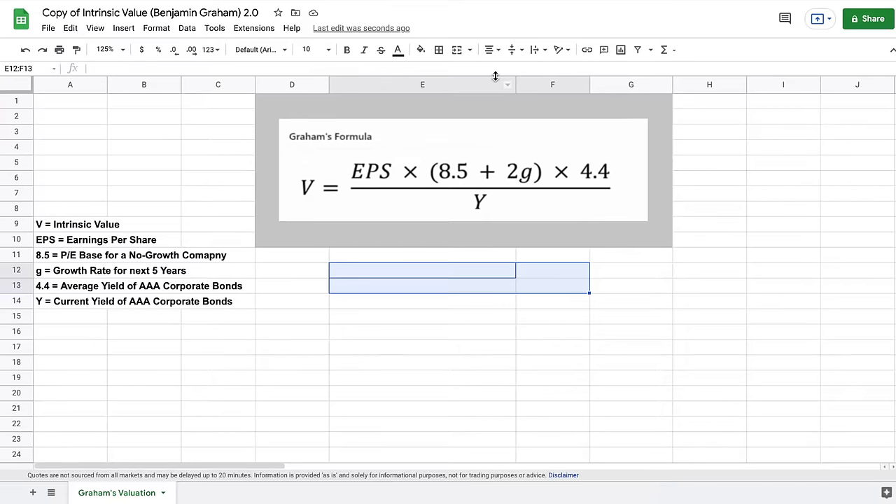
{"action": "left_click", "coordinate": [454, 53]}
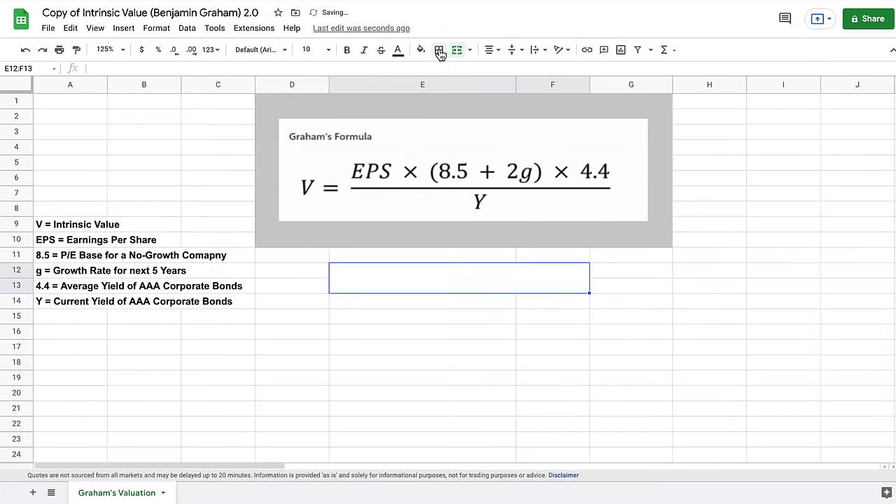
{"action": "left_click", "coordinate": [439, 50]}
Enter the title "Graham's Valuation" in the merged cell E12:F13.
{"action": "left_click", "coordinate": [450, 276]}
{"action": "double_click", "coordinate": [450, 276]}
{"action": "type", "text": "G"}
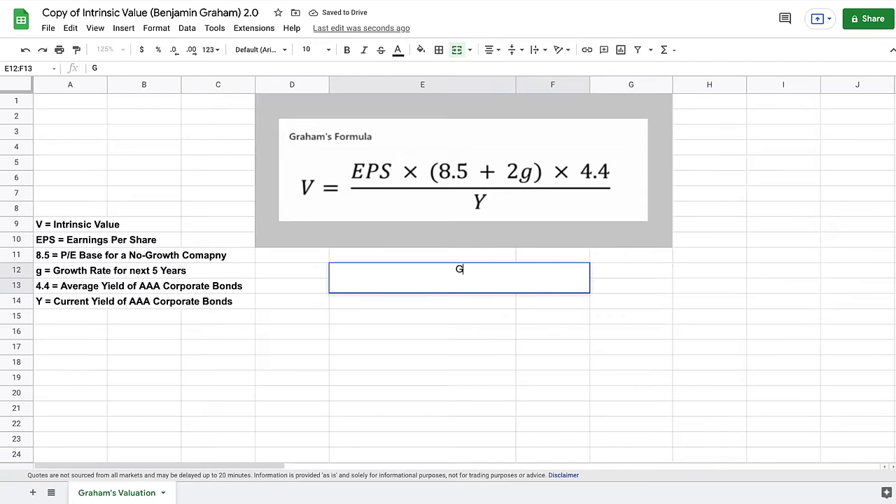
{"action": "type", "text": "raham's Valuation"}
{"action": "key", "text": "Return"}
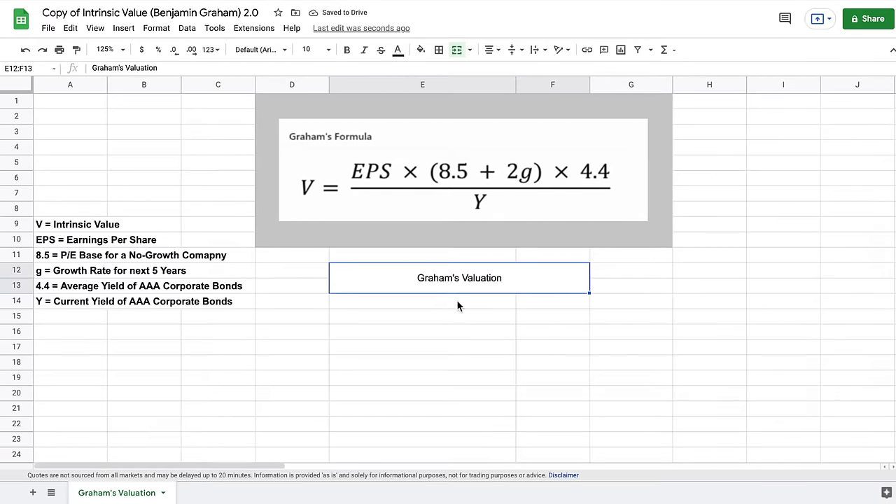
Label cell E15 "Stock:" and enter the ticker AAPL in F15.
{"action": "left_click", "coordinate": [511, 348]}
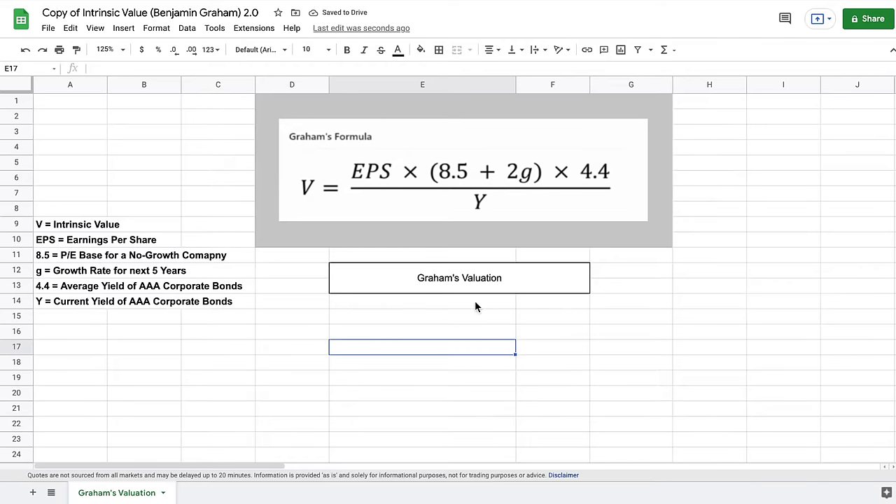
{"action": "left_click", "coordinate": [461, 322]}
{"action": "type", "text": "Stock:"}
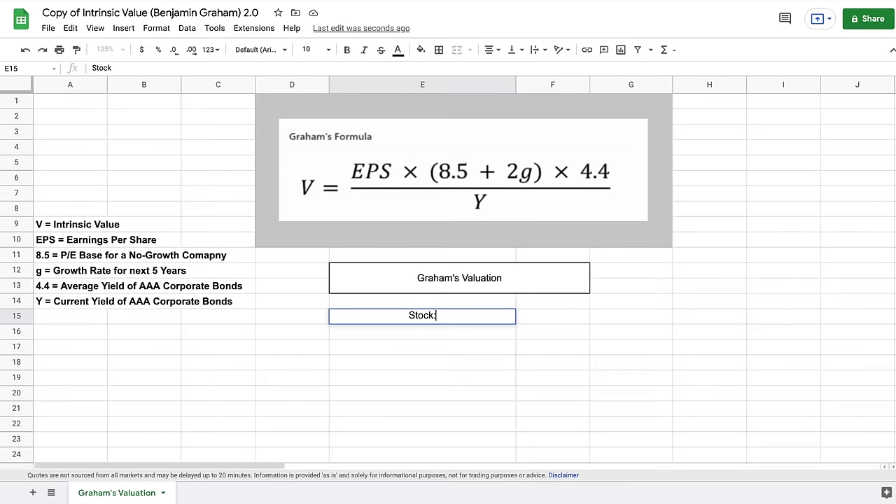
{"action": "key", "text": "Return"}
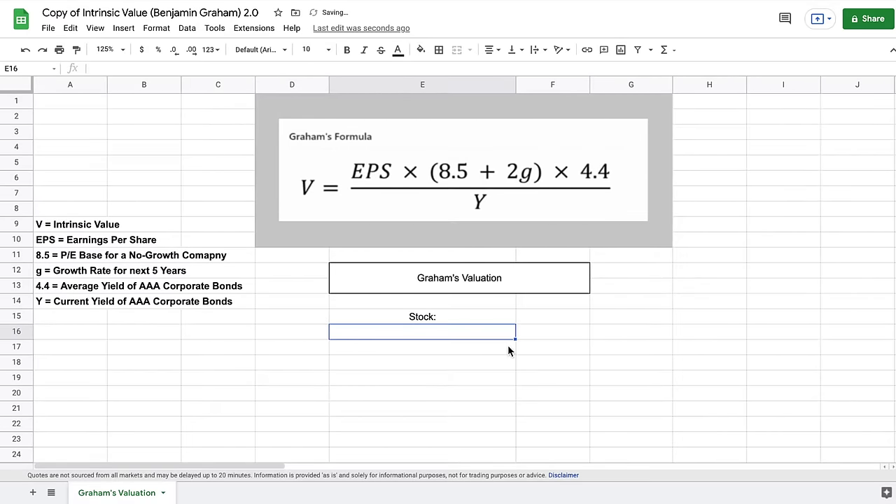
{"action": "left_click", "coordinate": [542, 319]}
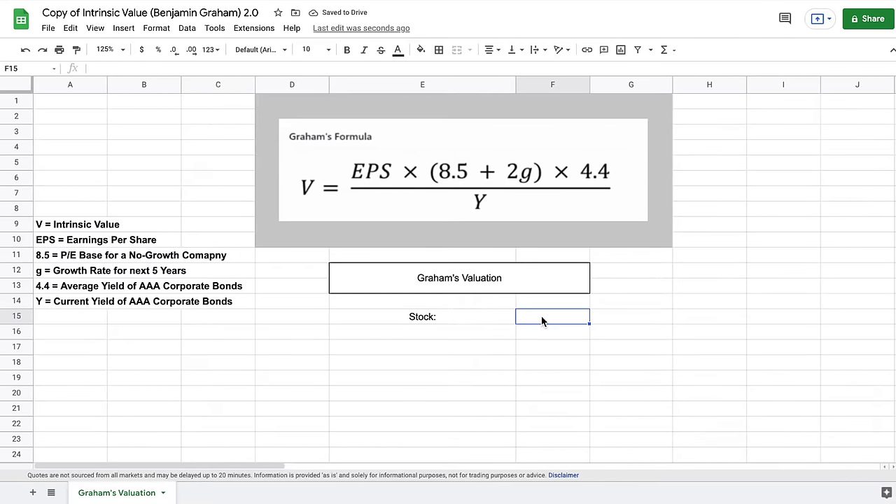
{"action": "type", "text": "AAPL"}
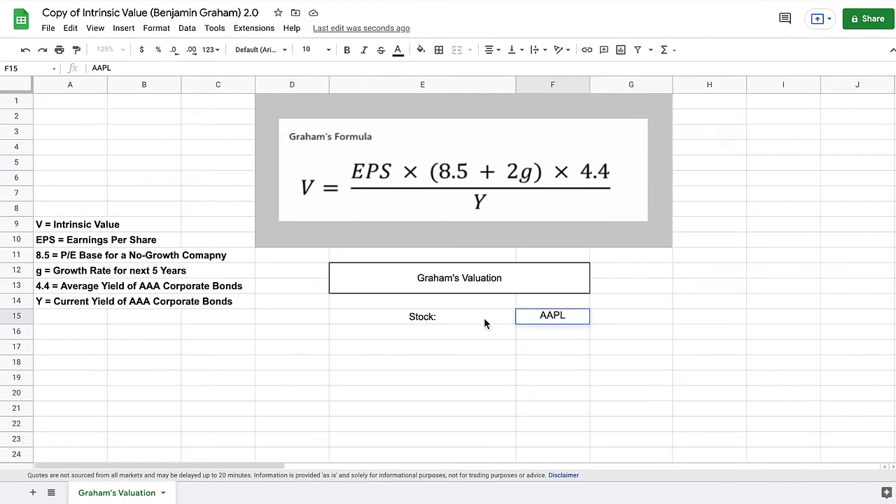
Add the row labels "EPS:" in E16 and "P/E no growth:" in E17.
{"action": "left_click", "coordinate": [463, 333]}
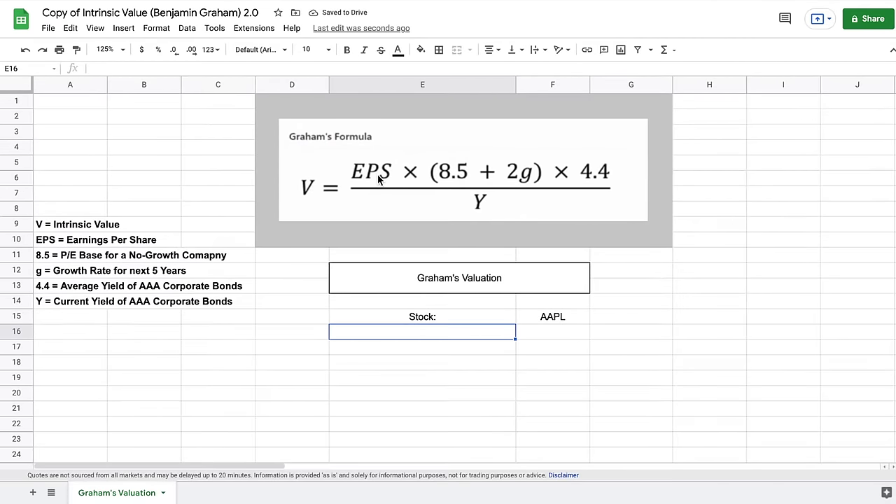
{"action": "type", "text": "EPS"}
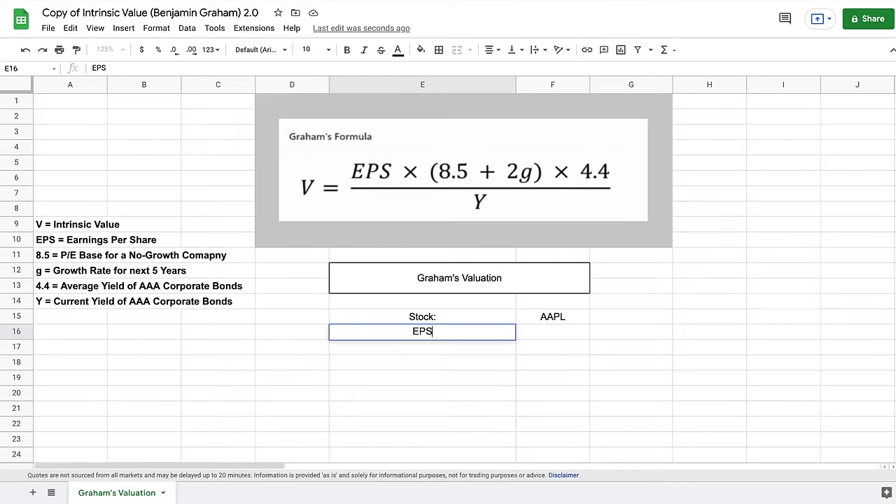
{"action": "type", "text": ":"}
{"action": "left_click", "coordinate": [432, 354]}
{"action": "type", "text": "P?E"}
{"action": "key", "text": "BackSpace"}
{"action": "key", "text": "BackSpace"}
{"action": "type", "text": "/E"}
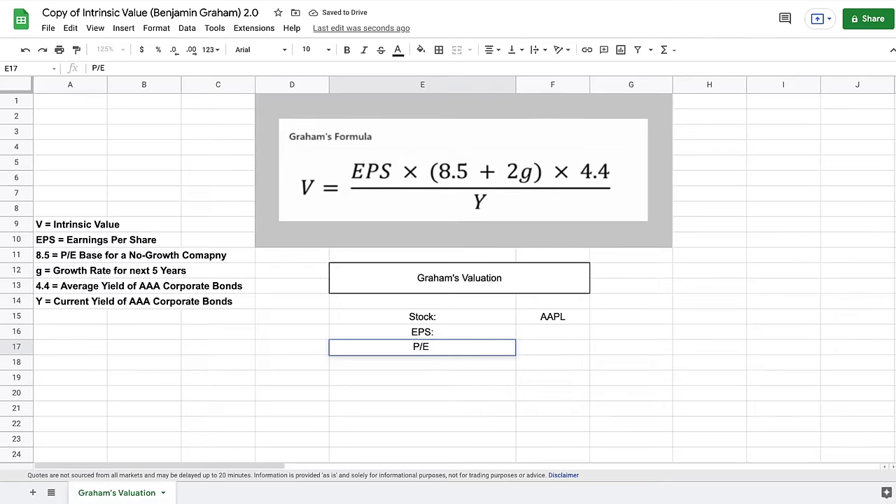
{"action": "type", "text": " no growth:"}
{"action": "key", "text": "Return"}
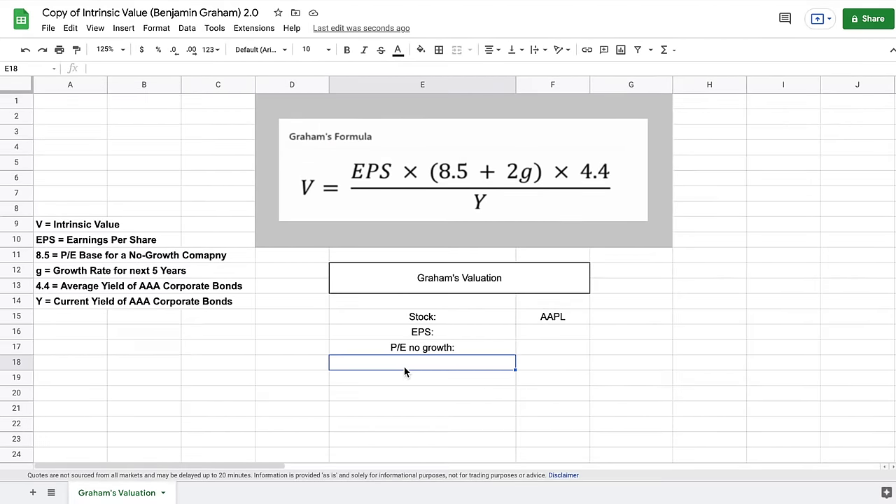
Add the row labels "Grwoth Rate:" in E18 and "2 g:" in E19.
{"action": "type", "text": "Grwoth RATE"}
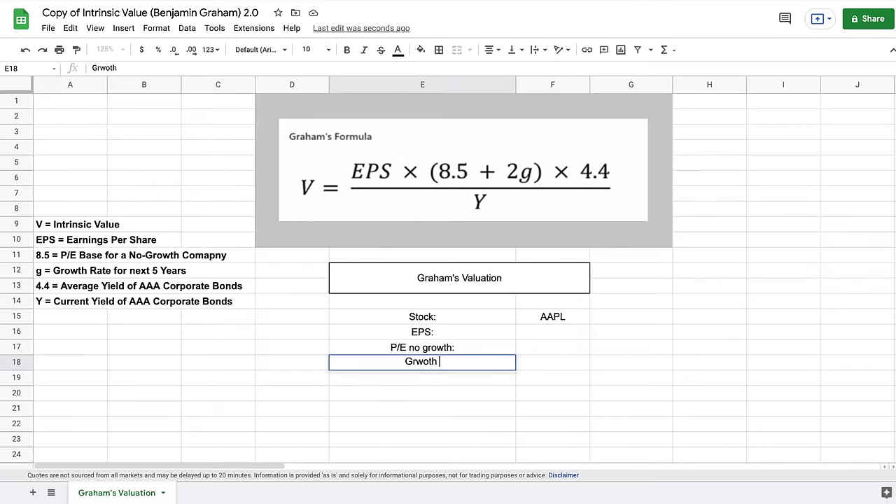
{"action": "key", "text": "BackSpace"}
{"action": "key", "text": "BackSpace"}
{"action": "key", "text": "BackSpace"}
{"action": "type", "text": "a"}
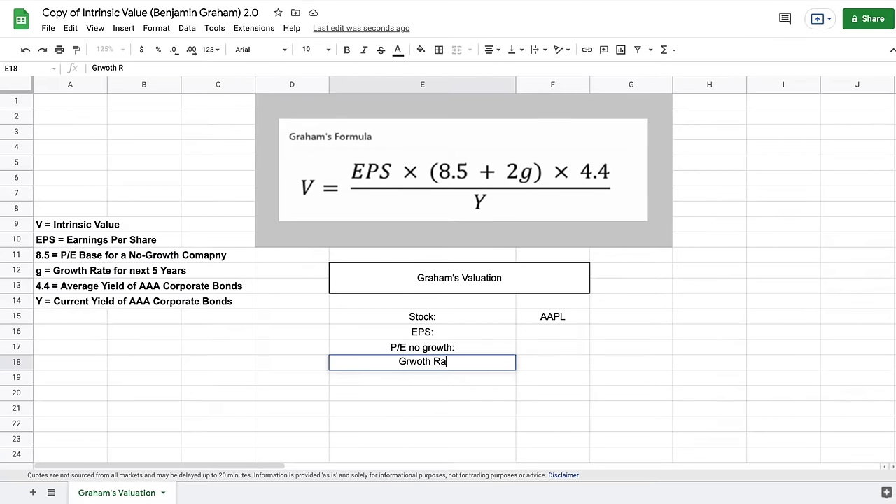
{"action": "type", "text": "te:"}
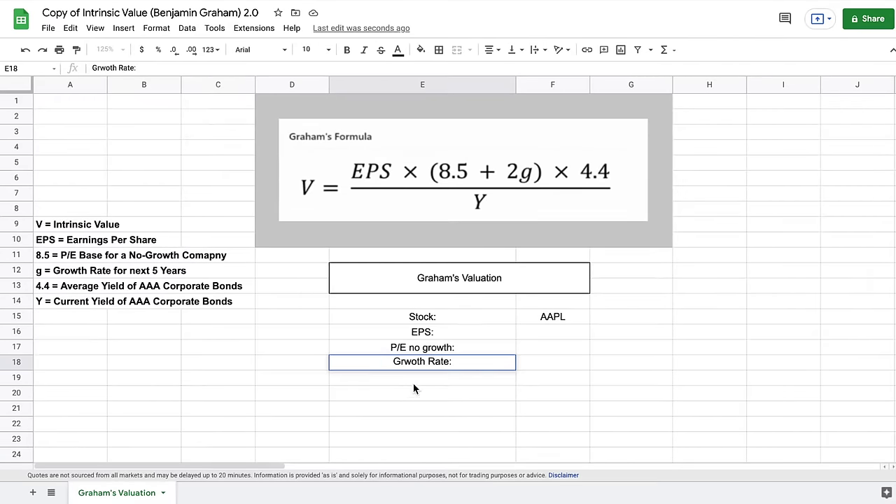
{"action": "key", "text": "Return"}
{"action": "type", "text": "2 g"}
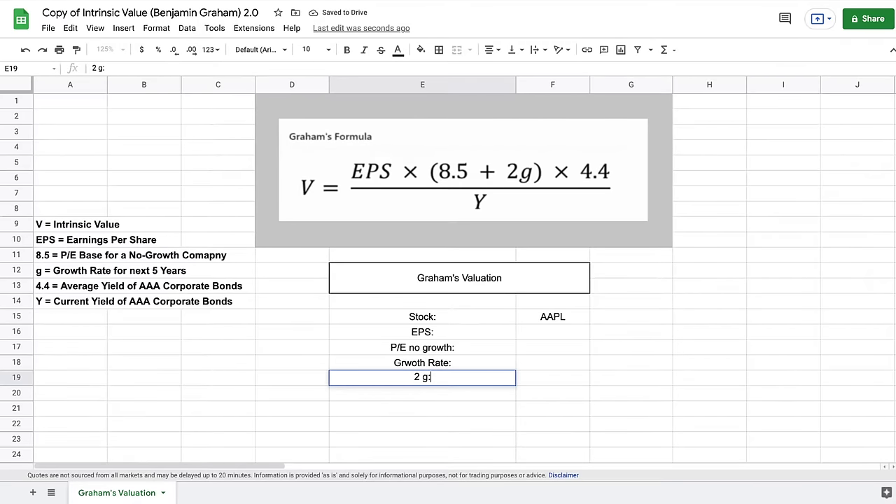
{"action": "type", "text": ":"}
{"action": "key", "text": "Return"}
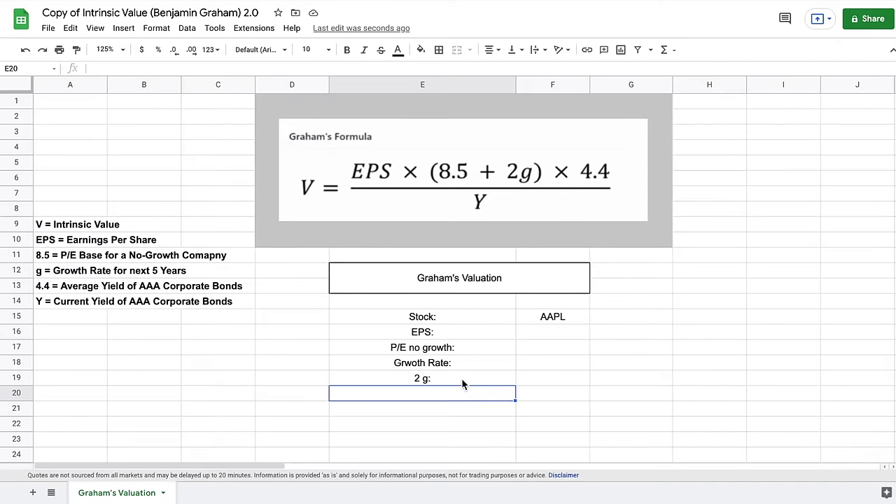
Add the row label "Average Yield AAA bond:" in cell E20.
{"action": "type", "text": "Avera"}
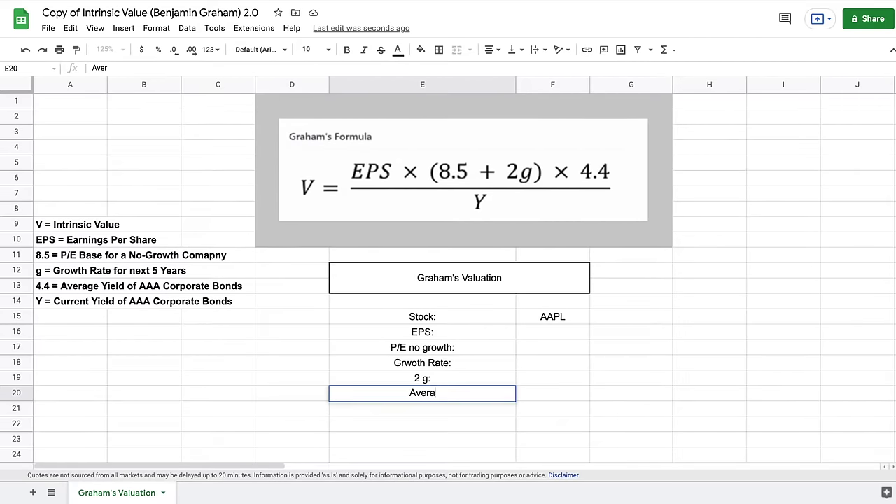
{"action": "type", "text": "ge Yiled"}
{"action": "key", "text": "BackSpace"}
{"action": "key", "text": "BackSpace"}
{"action": "key", "text": "BackSpace"}
{"action": "type", "text": "eld AAA"}
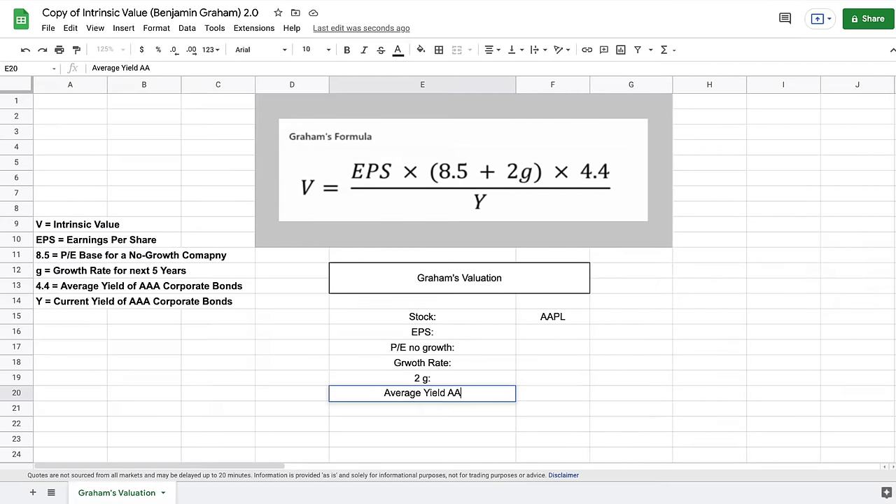
{"action": "type", "text": " bond:"}
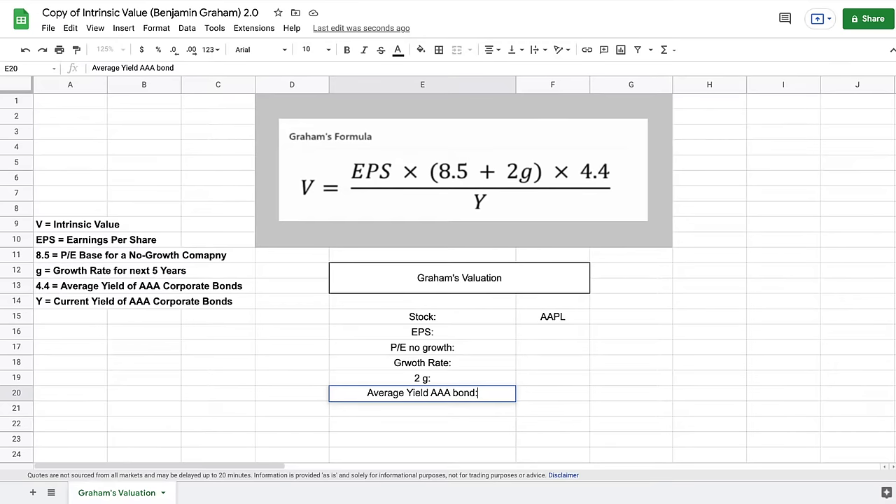
{"action": "key", "text": "Return"}
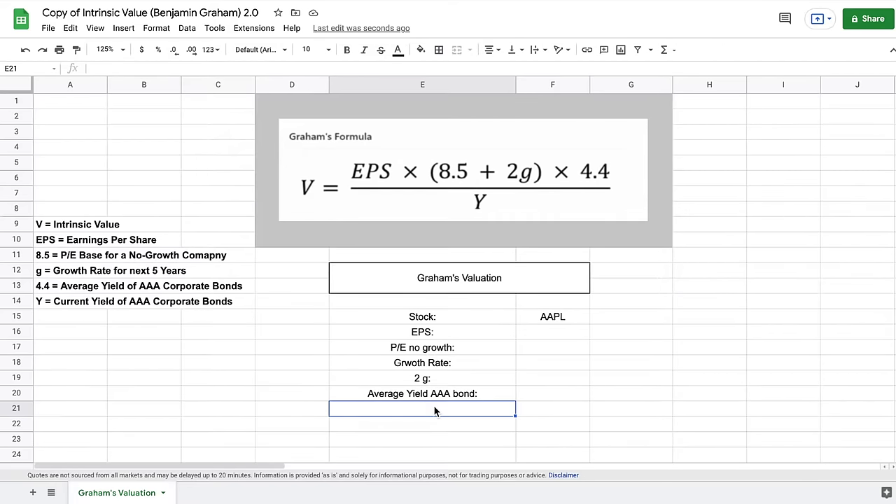
Add the row label "Y:" in cell E21, including its colon.
{"action": "type", "text": "Y"}
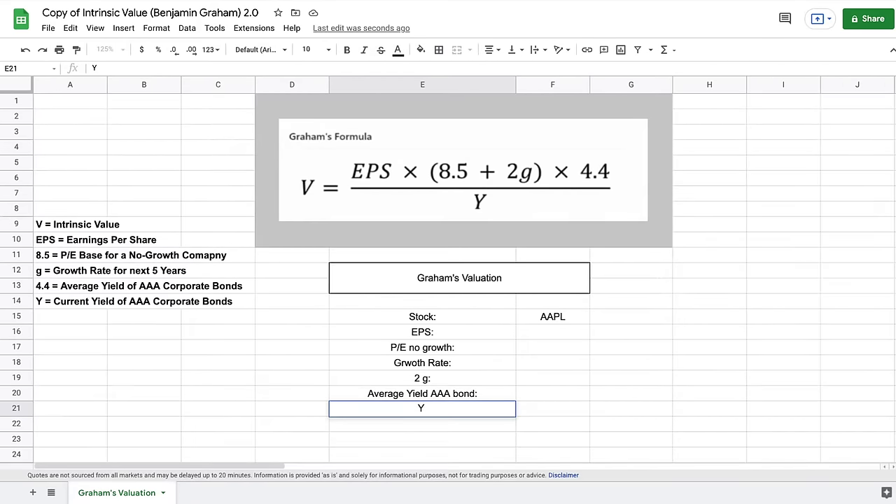
{"action": "key", "text": "Return"}
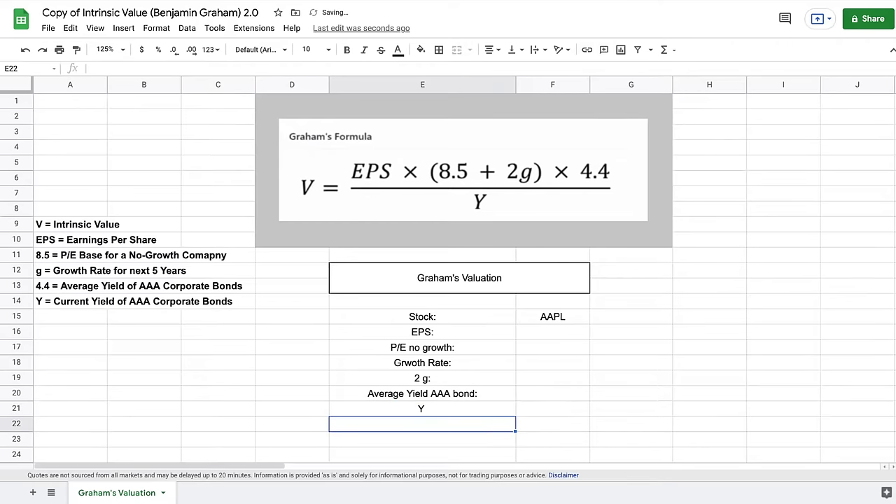
{"action": "left_click", "coordinate": [462, 412]}
{"action": "double_click", "coordinate": [462, 406]}
{"action": "key", "text": "BackSpace"}
{"action": "type", "text": ":"}
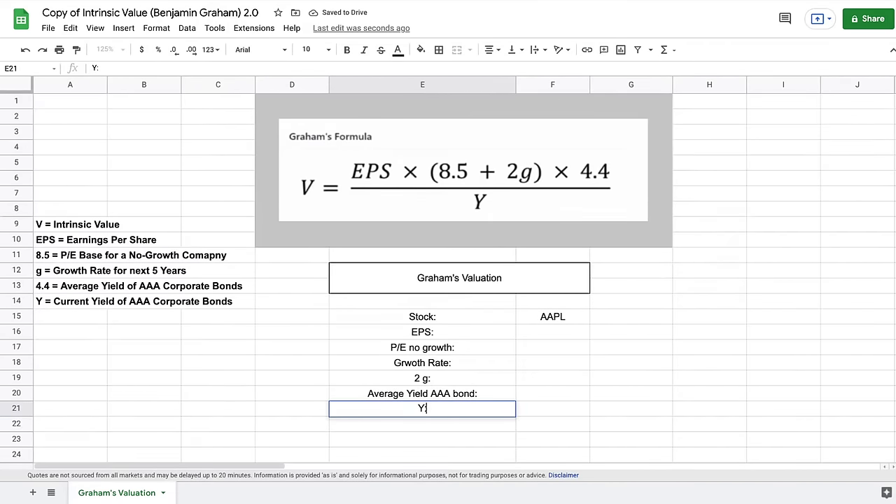
{"action": "left_click", "coordinate": [553, 335]}
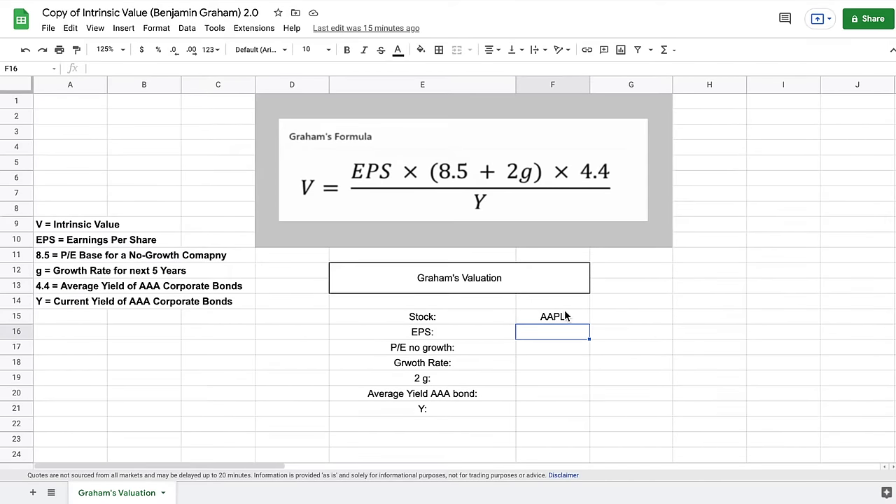
{"action": "left_click", "coordinate": [440, 334]}
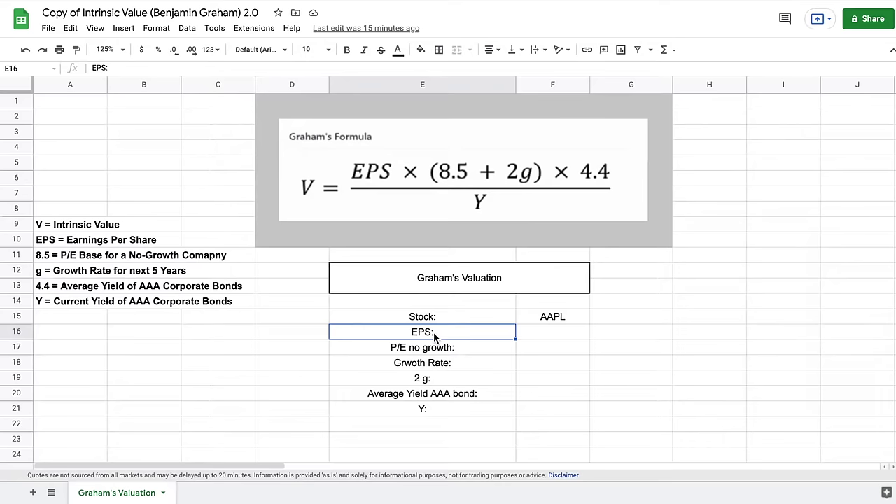
{"action": "left_click", "coordinate": [546, 336]}
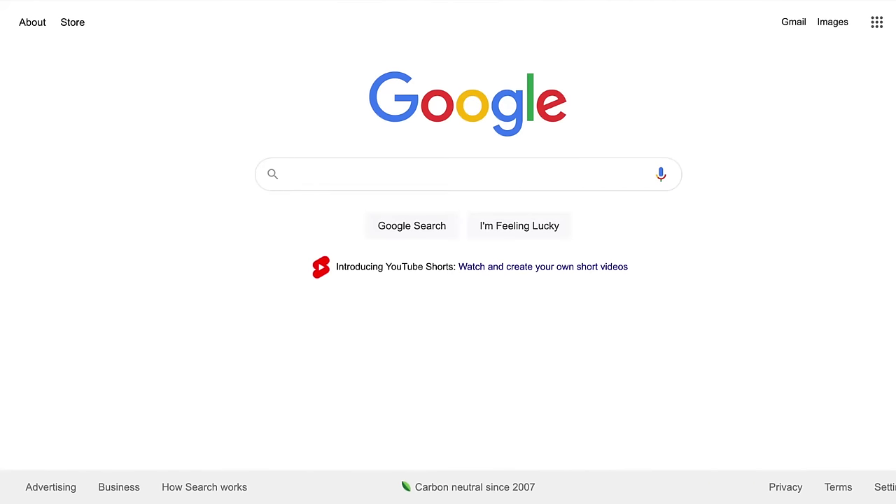
Switch to Google, search for "yahoo finance" and open the Yahoo Finance site.
{"action": "type", "text": "yahoo fi"}
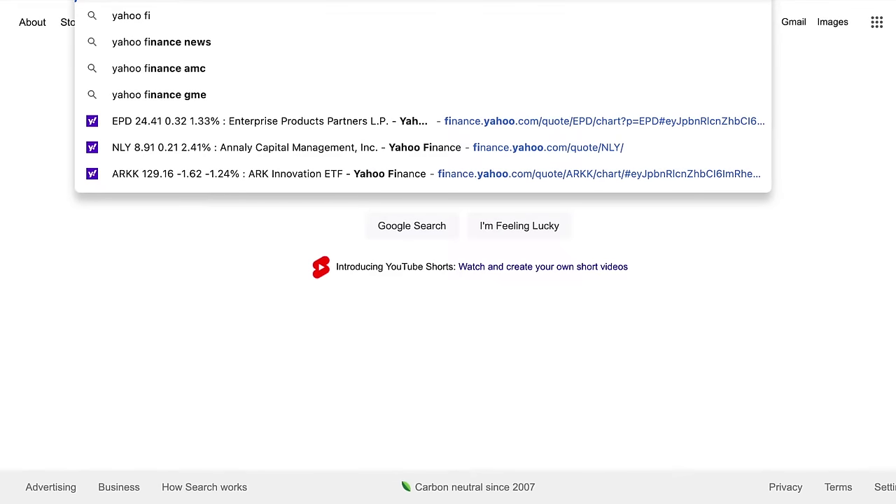
{"action": "type", "text": "nance"}
{"action": "key", "text": "Return"}
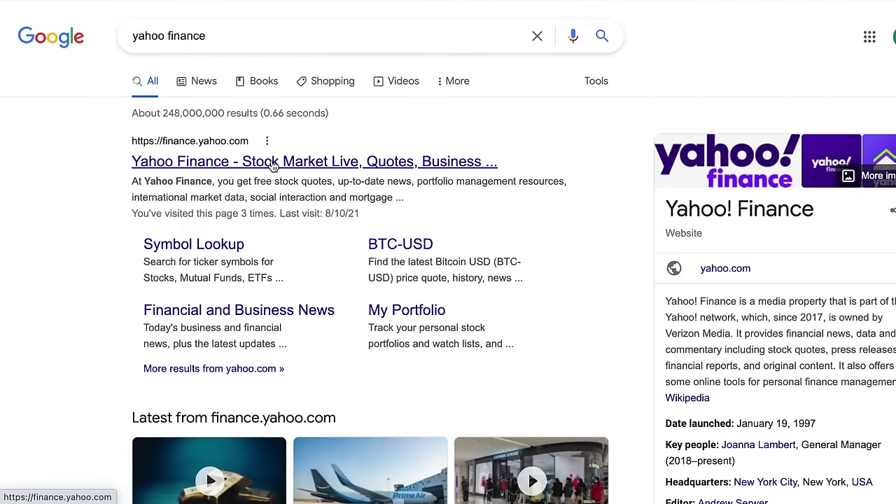
{"action": "left_click", "coordinate": [273, 163]}
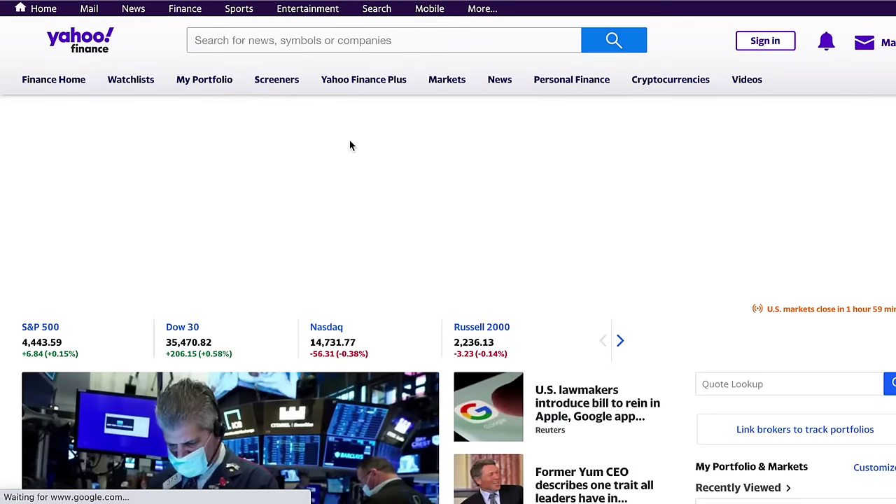
Open the Apple Inc. (AAPL) quote on Yahoo Finance and locate its EPS (TTM) entry in the summary.
{"action": "left_click", "coordinate": [317, 40]}
{"action": "type", "text": "aapl"}
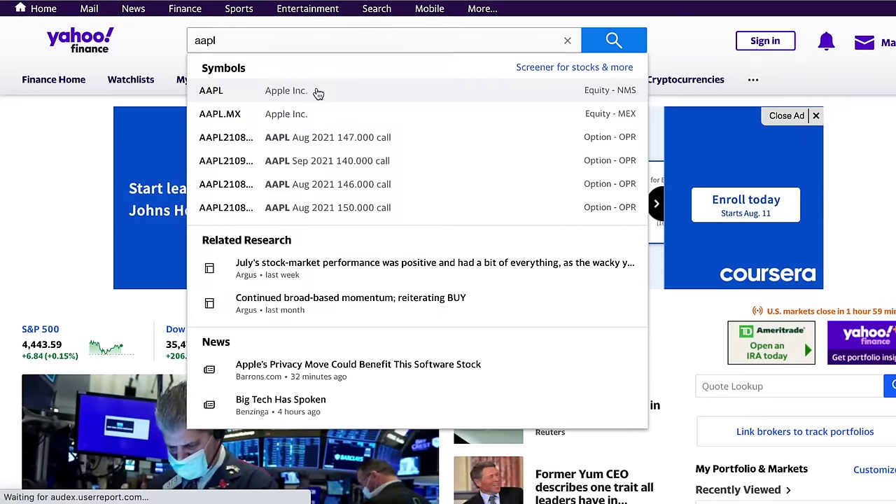
{"action": "left_click", "coordinate": [344, 91]}
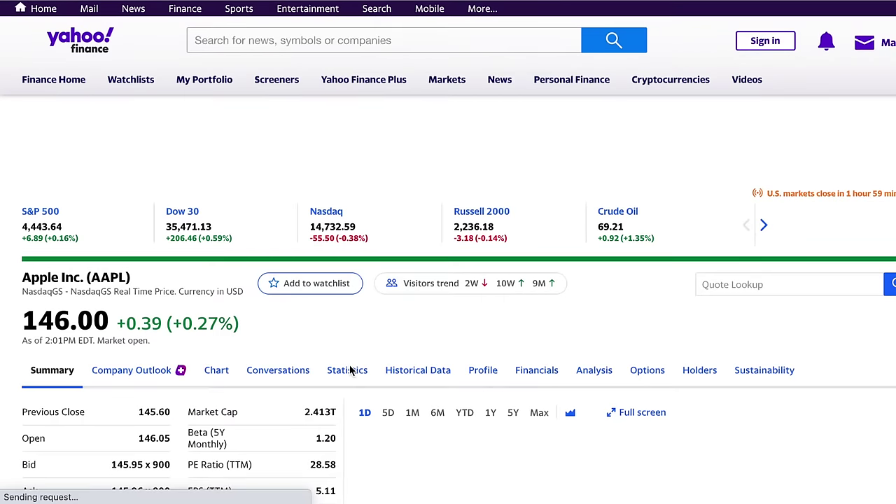
{"action": "scroll", "coordinate": [350, 370], "scroll_direction": "down", "scroll_amount": 1}
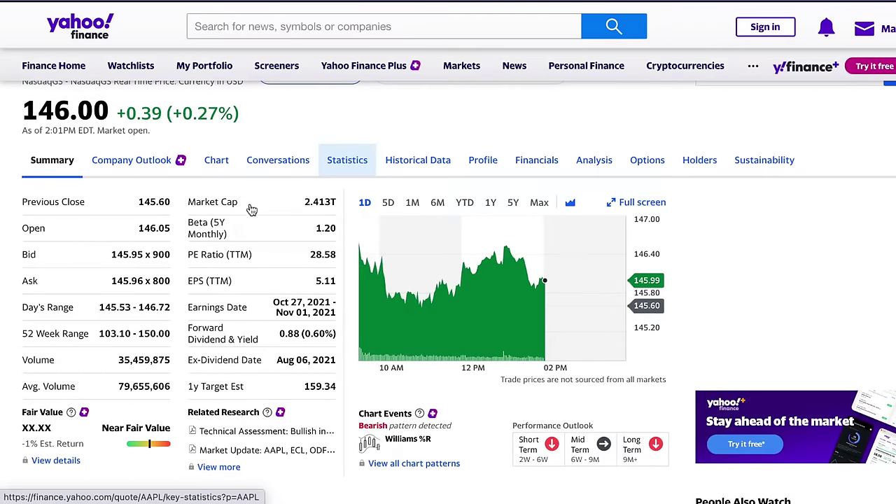
{"action": "left_click_drag", "start_coordinate": [205, 282], "coordinate": [242, 283]}
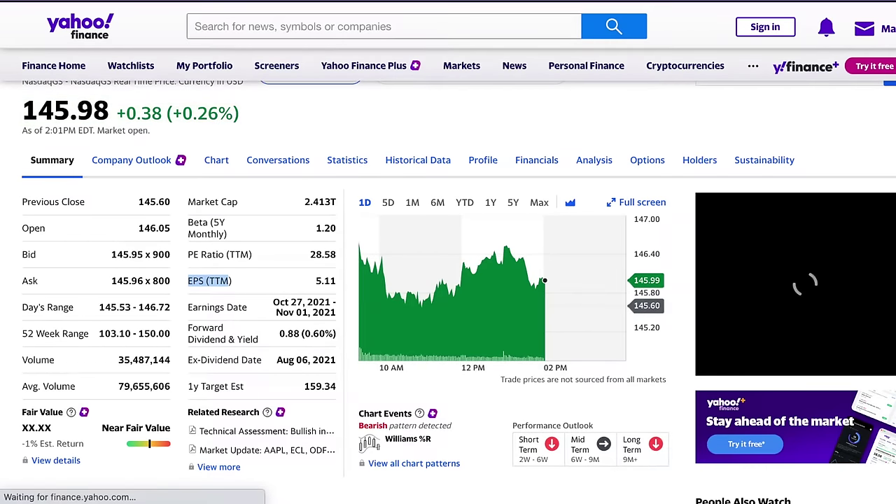
Switch from Yahoo Finance back to the Graham's Valuation spreadsheet.
{"action": "key", "text": "ctrl+Tab"}
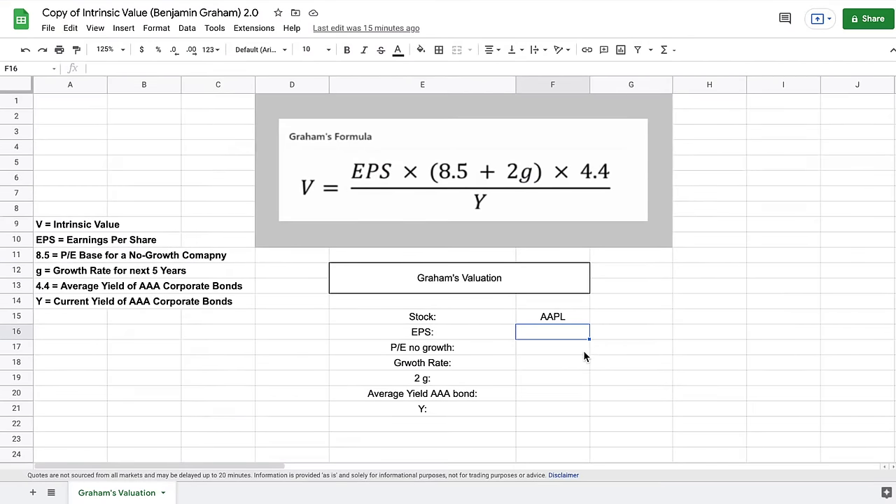
{"action": "type", "text": "5.11"}
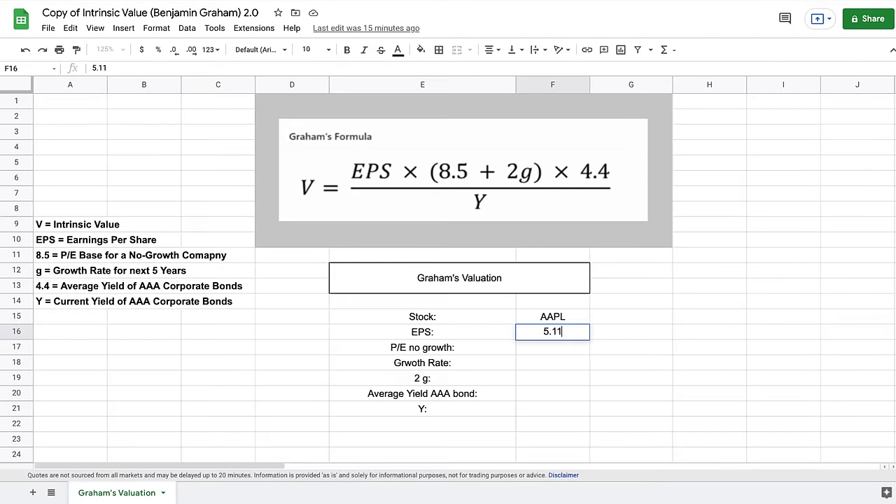
{"action": "key", "text": "BackSpace"}
{"action": "key", "text": "BackSpace"}
{"action": "key", "text": "BackSpace"}
{"action": "key", "text": "BackSpace"}
Enter the formula =GOOGLEFINANCE(F15,"EPS") in cell F16 so the EPS follows the stock ticker.
{"action": "type", "text": "=goog"}
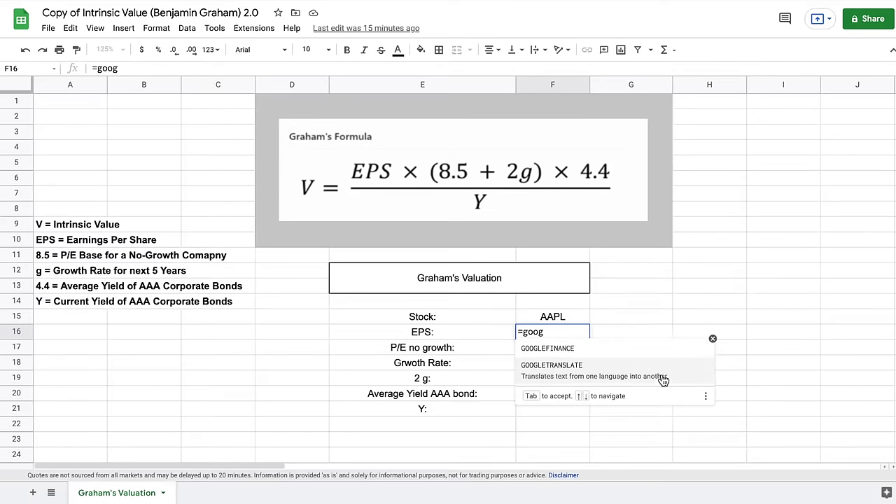
{"action": "left_click", "coordinate": [648, 360]}
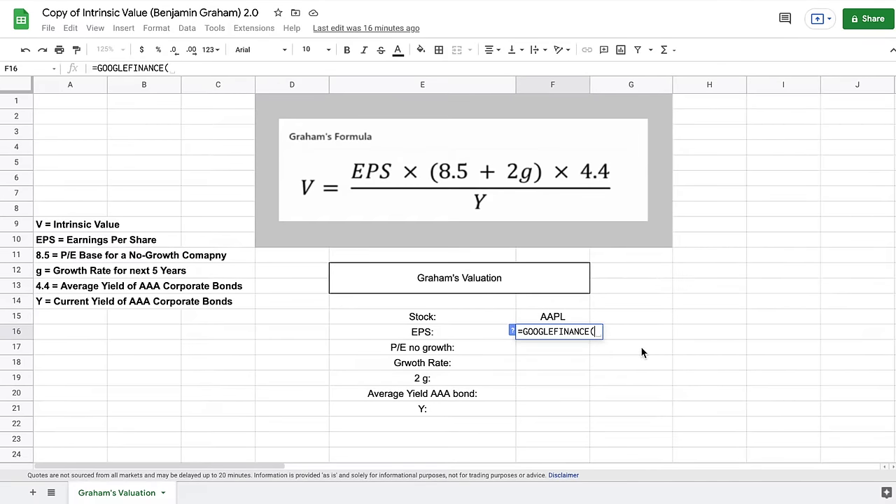
{"action": "left_click", "coordinate": [564, 316]}
{"action": "type", "text": ","}
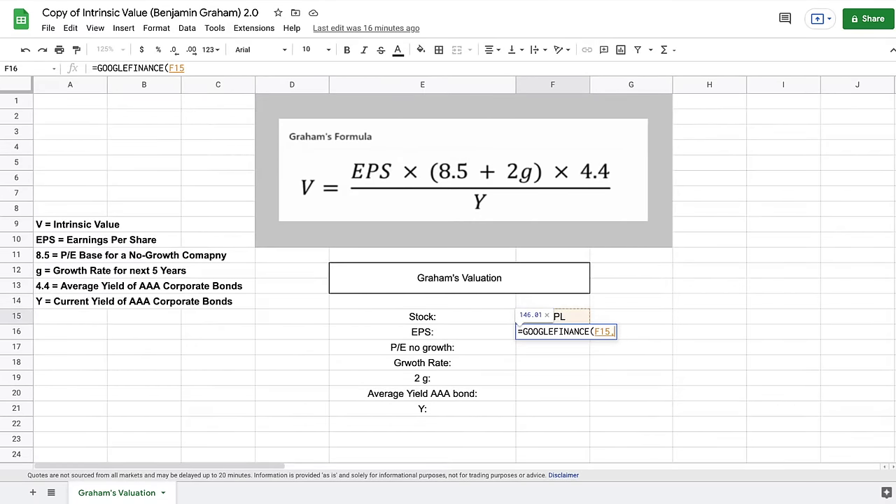
{"action": "type", "text": "\"EPS\")"}
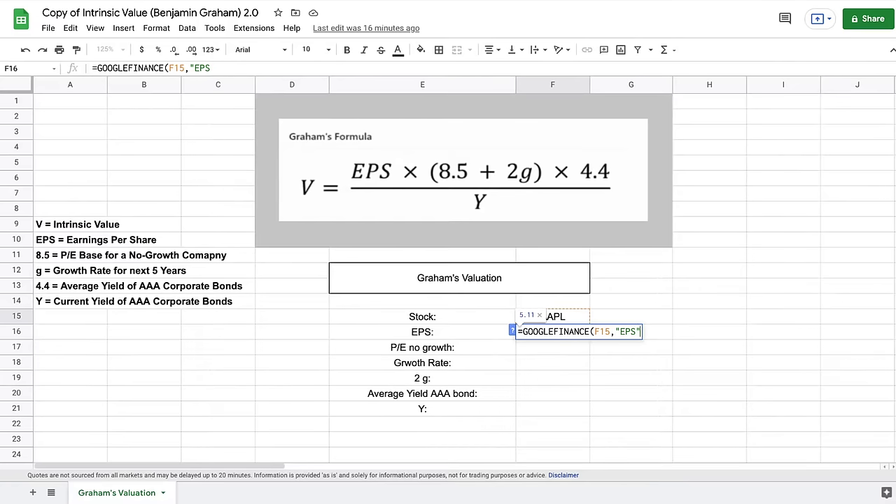
{"action": "key", "text": "Return"}
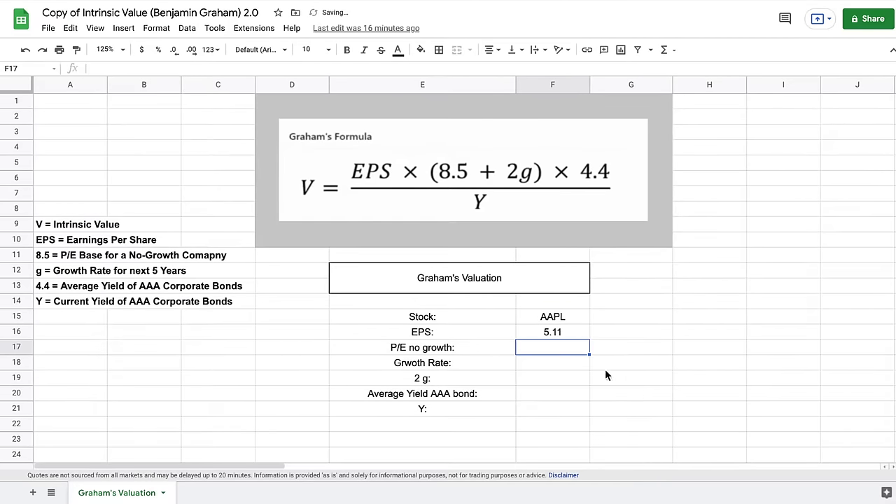
{"action": "left_click", "coordinate": [567, 336]}
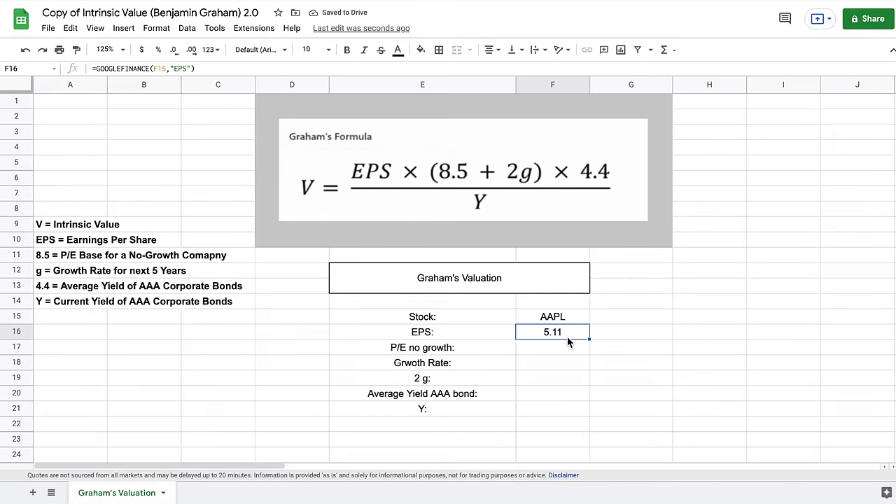
Test the EPS formula by changing the stock ticker in F15 to VZ and restoring it to AAPL.
{"action": "left_click", "coordinate": [572, 315]}
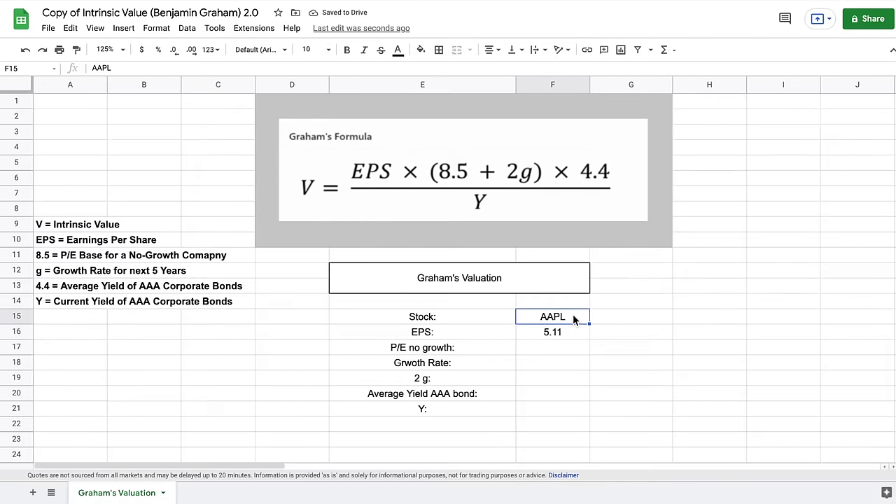
{"action": "key", "text": "Delete"}
{"action": "type", "text": "VZ"}
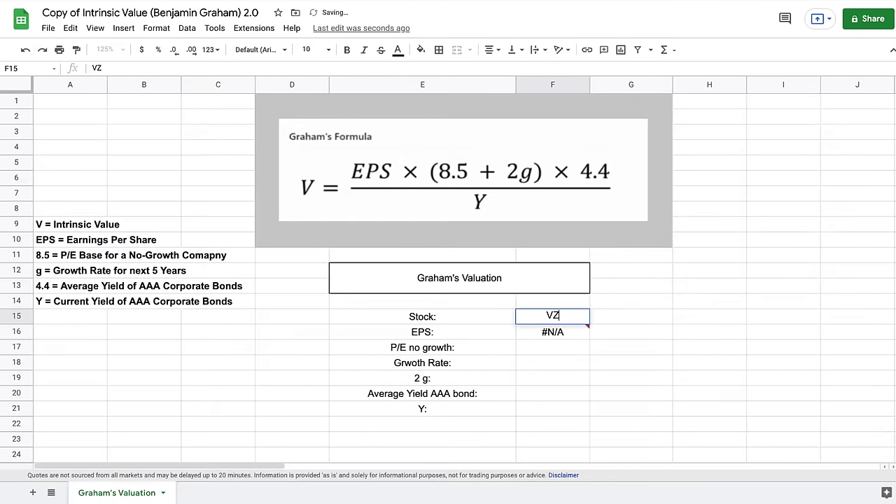
{"action": "key", "text": "Return"}
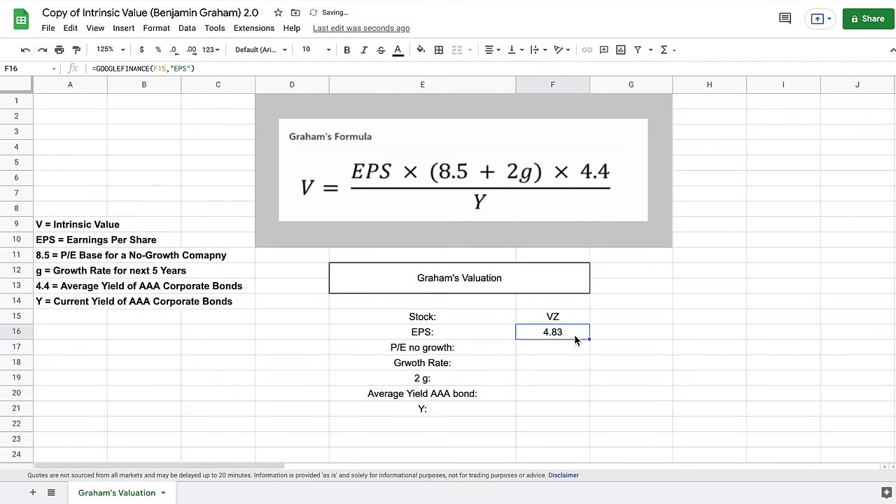
{"action": "left_click", "coordinate": [571, 315]}
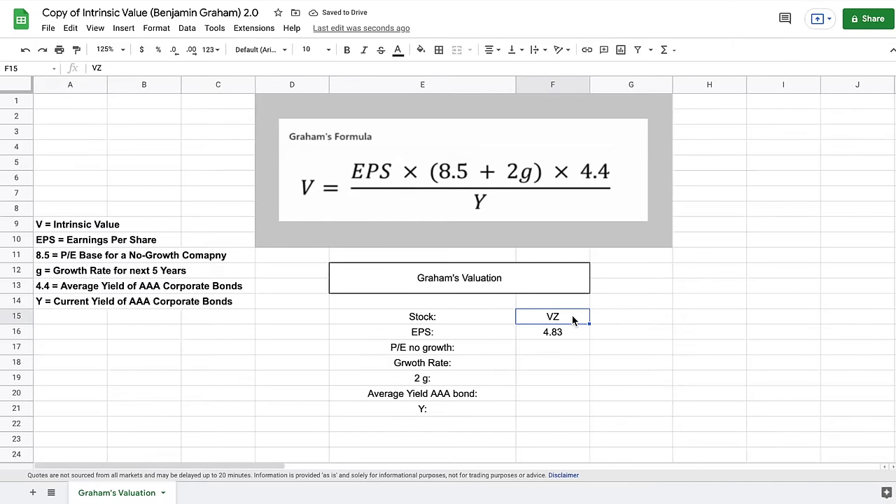
{"action": "key", "text": "Delete"}
{"action": "type", "text": "AAPL"}
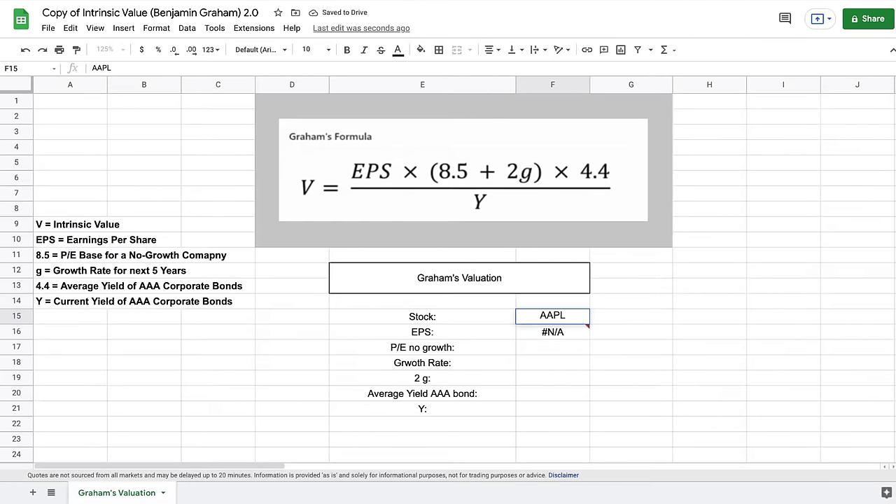
{"action": "key", "text": "Return"}
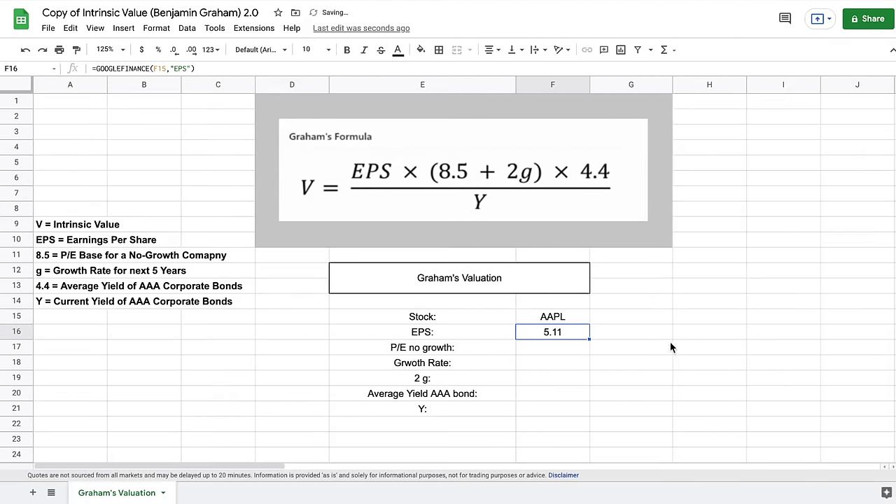
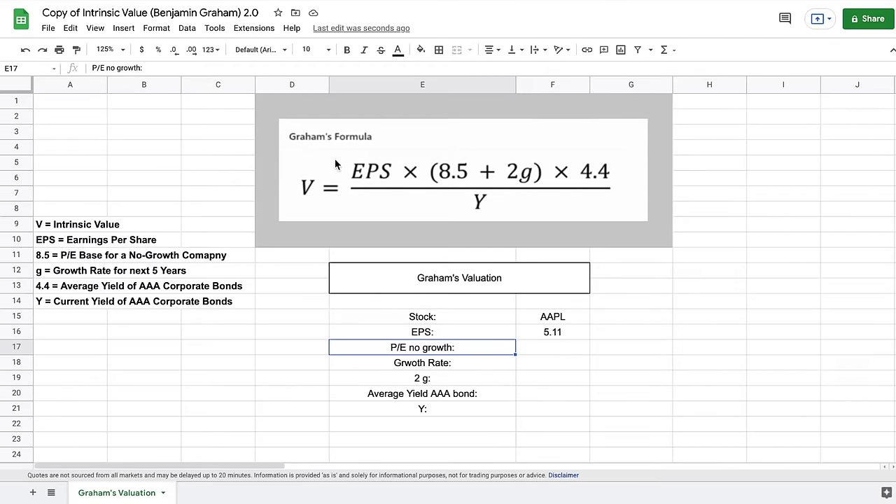
Enter 8.5 as the no-growth P/E value in cell F17.
{"action": "left_click", "coordinate": [552, 346]}
{"action": "type", "text": "8.5"}
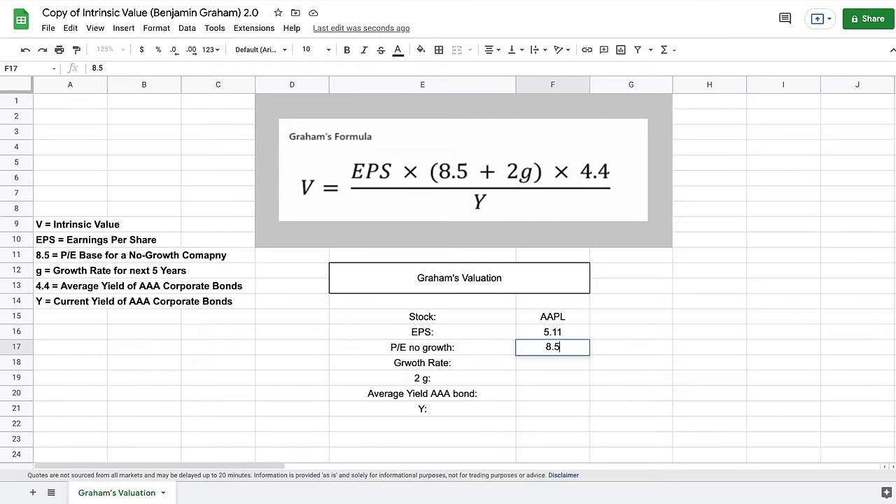
{"action": "key", "text": "Return"}
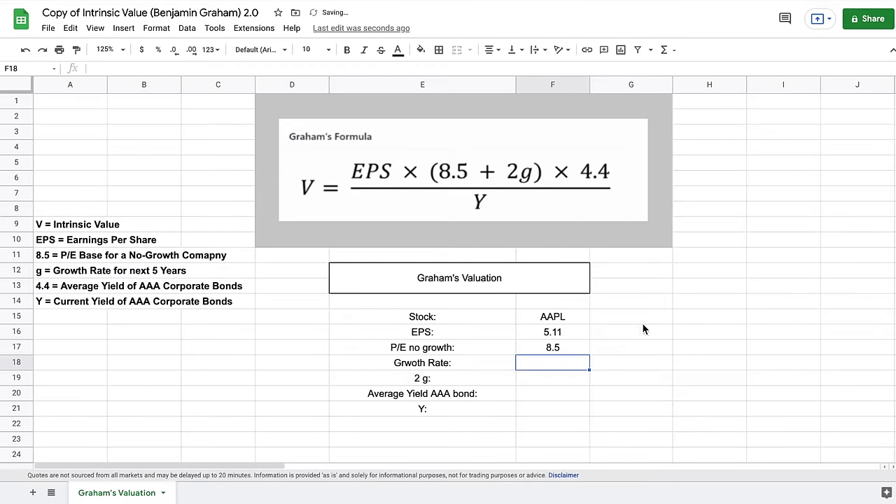
Correct the spelling of the row label in cell E18 to "Growth Rate:".
{"action": "left_click", "coordinate": [418, 364]}
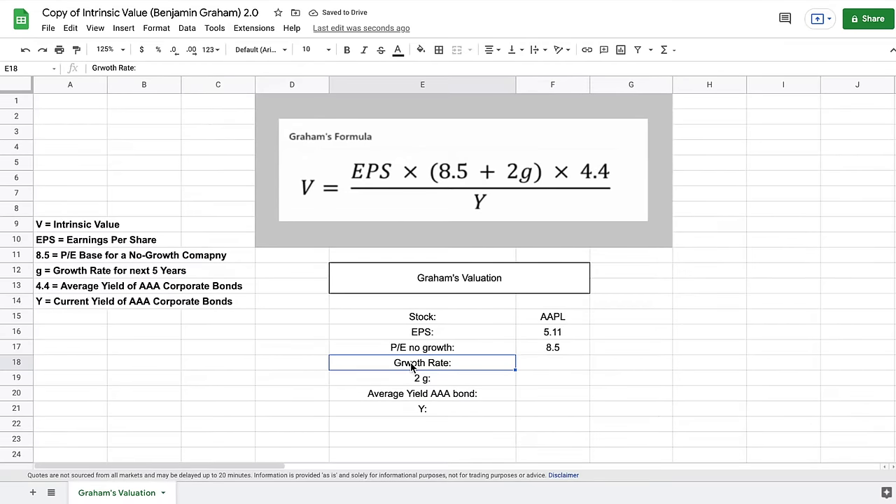
{"action": "double_click", "coordinate": [411, 361]}
{"action": "left_click", "coordinate": [412, 362]}
{"action": "key", "text": "BackSpace"}
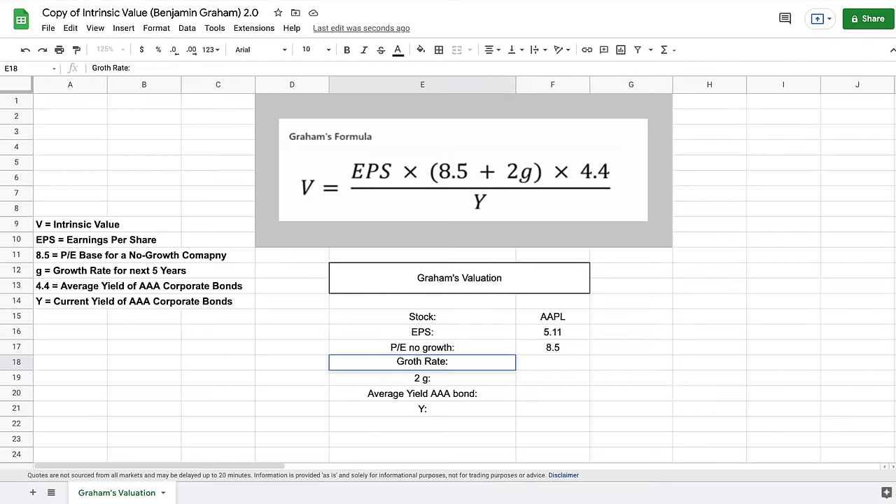
{"action": "type", "text": "w"}
{"action": "key", "text": "Return"}
{"action": "left_click", "coordinate": [480, 363]}
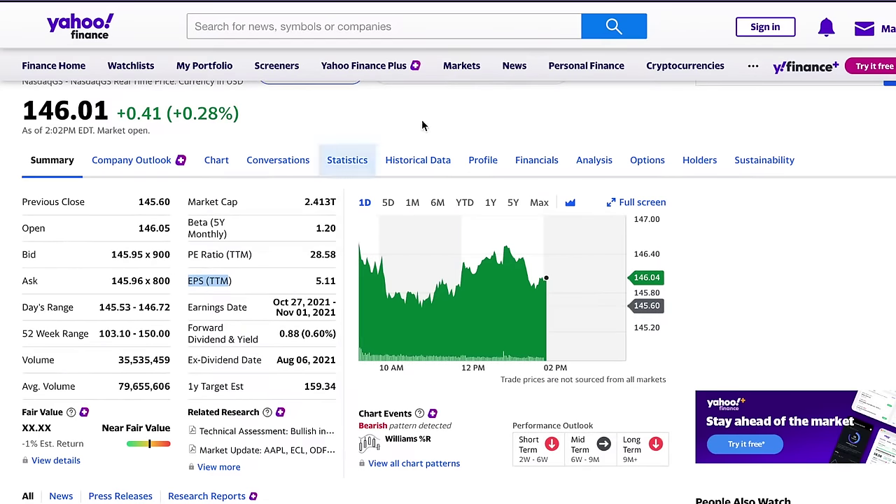
On Yahoo Finance, open the AAPL Analysis page and locate the Next 5 Years (per annum) growth estimate.
{"action": "left_click", "coordinate": [596, 163]}
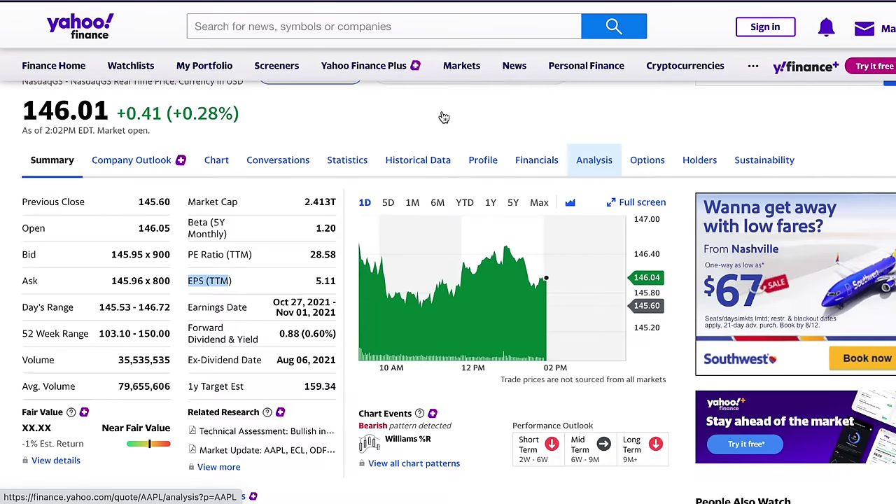
{"action": "left_click", "coordinate": [588, 162]}
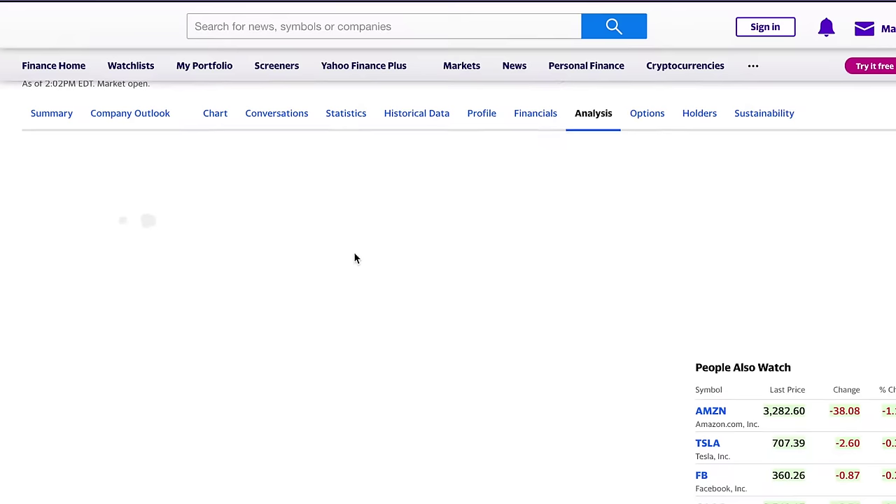
{"action": "scroll", "coordinate": [355, 310], "scroll_direction": "down", "scroll_amount": 3}
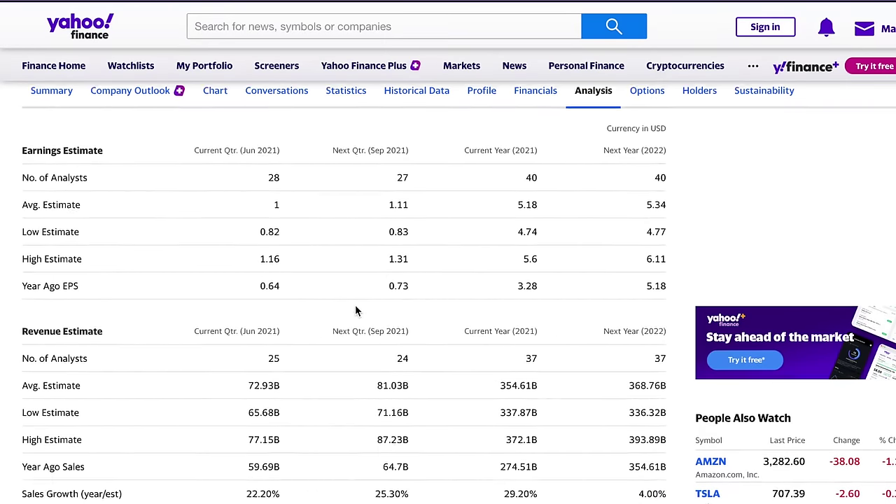
{"action": "scroll", "coordinate": [354, 310], "scroll_direction": "down", "scroll_amount": 10}
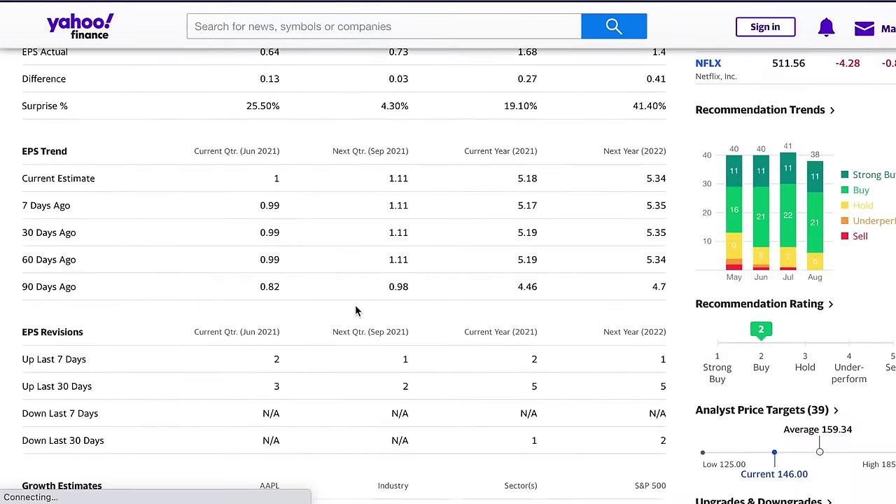
{"action": "scroll", "coordinate": [355, 309], "scroll_direction": "down", "scroll_amount": 2}
{"action": "scroll", "coordinate": [355, 309], "scroll_direction": "up", "scroll_amount": 2}
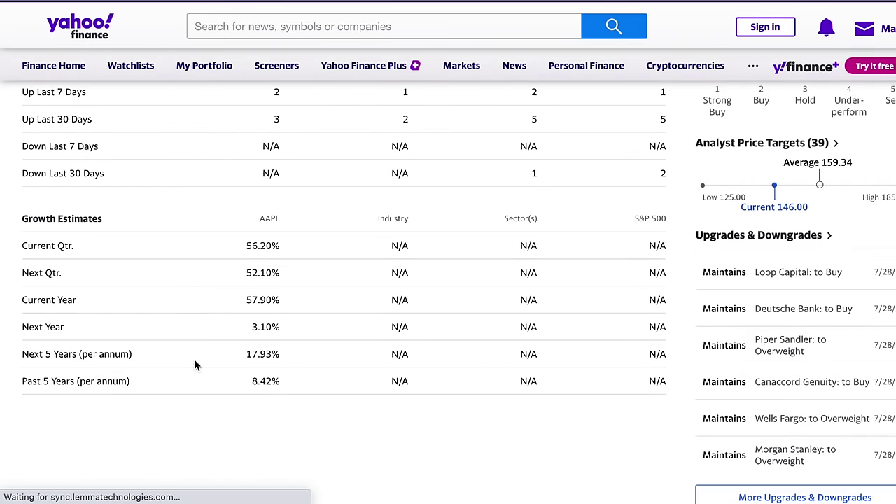
{"action": "left_click_drag", "start_coordinate": [242, 354], "coordinate": [281, 354]}
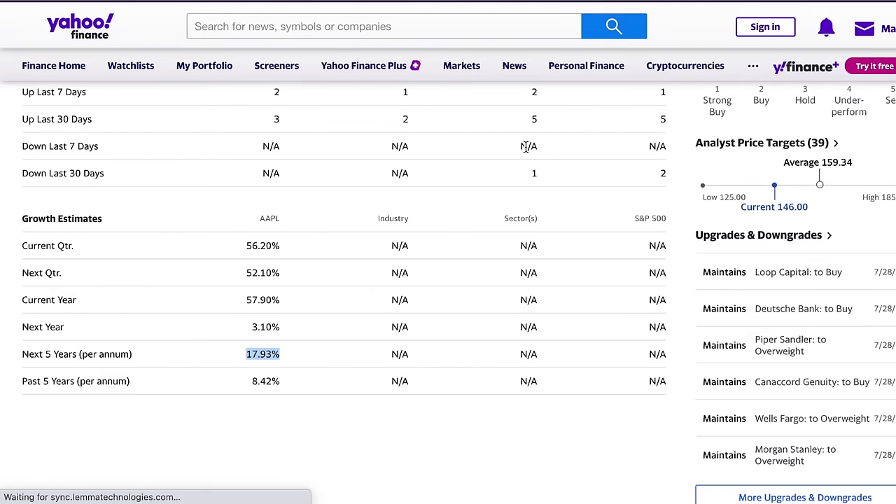
Return to the spreadsheet and enter 17.93 as the growth rate in cell F18.
{"action": "key", "text": "ctrl+Tab"}
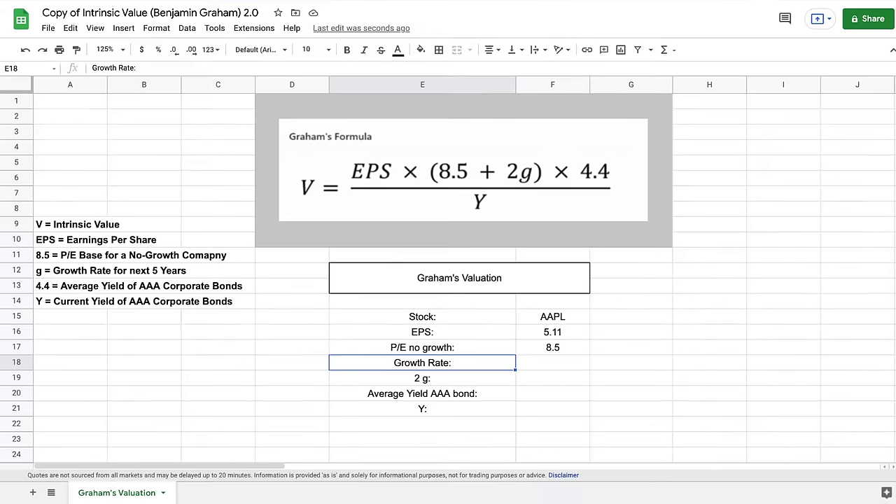
{"action": "left_click", "coordinate": [548, 359]}
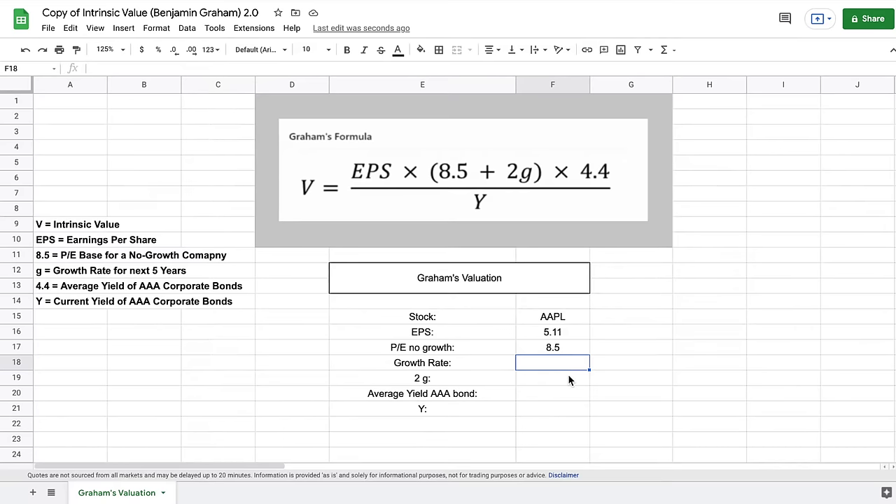
{"action": "type", "text": "17.93"}
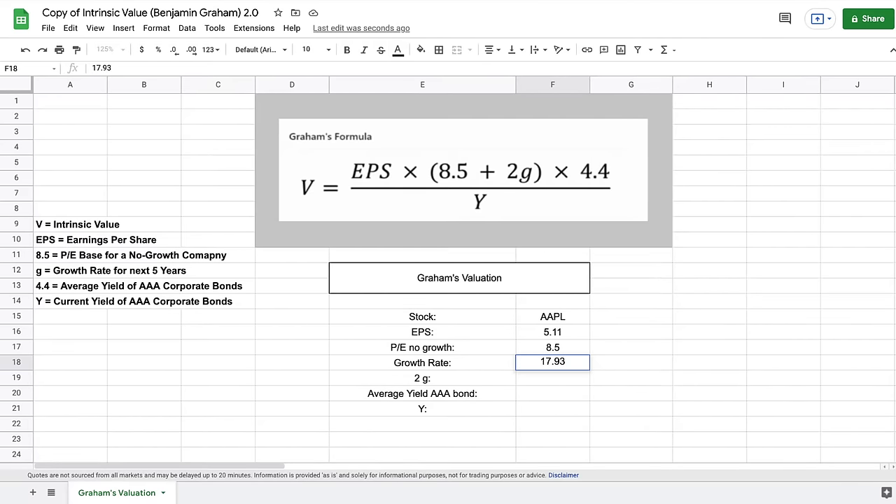
{"action": "key", "text": "Return"}
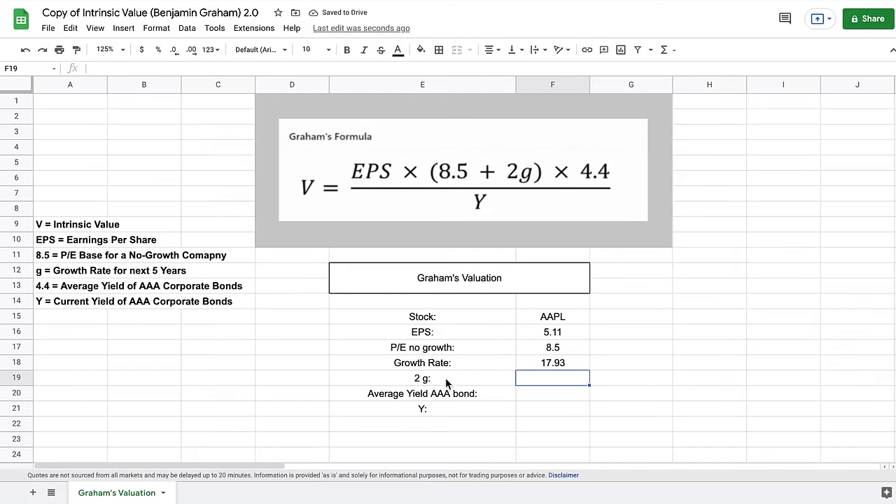
Enter 2 for the 2 g row in F19 and 4.4 for the average AAA bond yield in F20.
{"action": "double_click", "coordinate": [555, 377]}
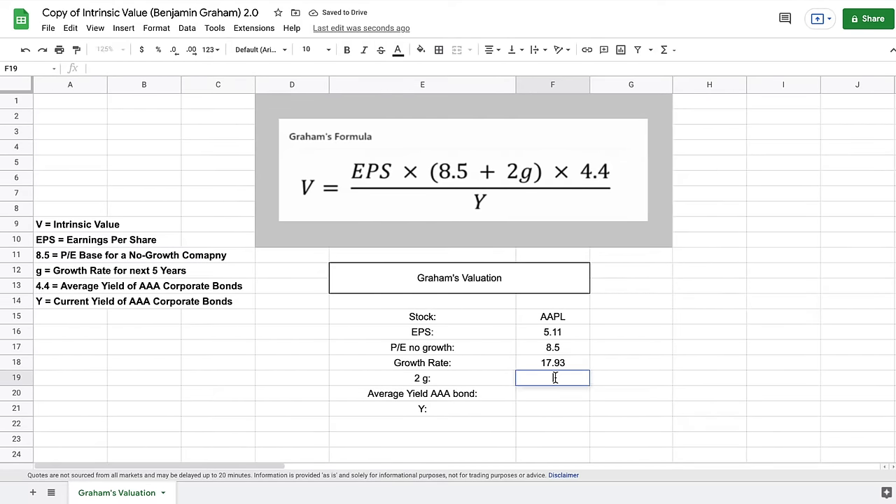
{"action": "type", "text": "2"}
{"action": "key", "text": "Return"}
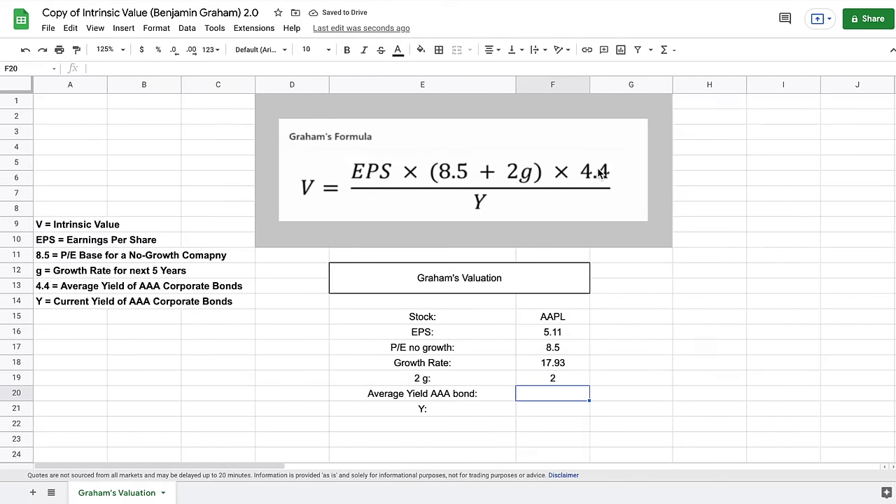
{"action": "type", "text": "4.4"}
{"action": "key", "text": "Return"}
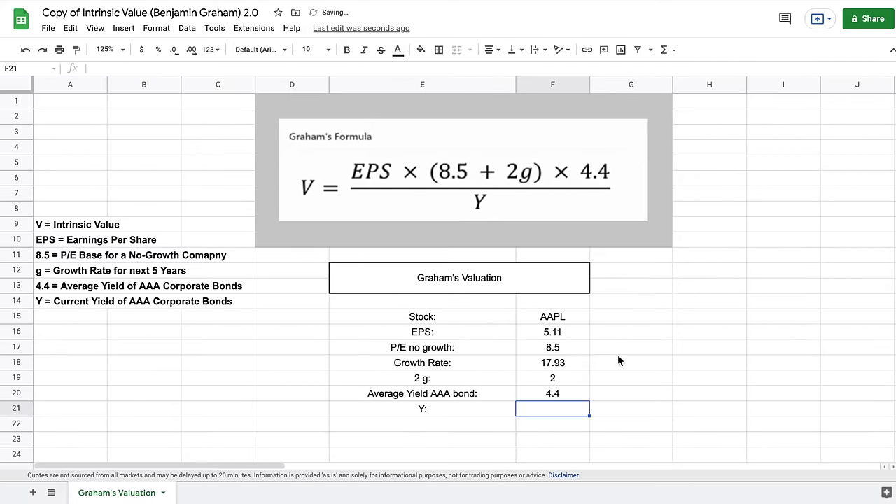
Switch away from the spreadsheet and search Google for "current yield on aaa corporate bonds".
{"action": "left_click", "coordinate": [433, 405]}
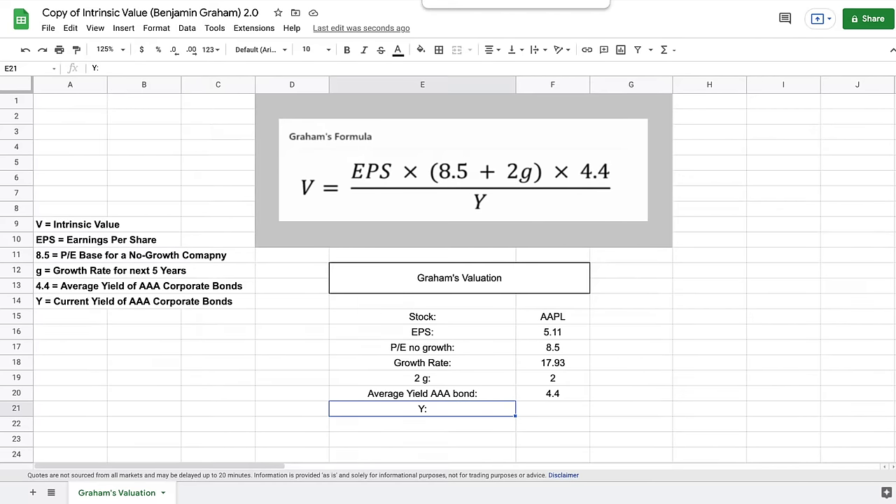
{"action": "key", "text": "ctrl+Tab"}
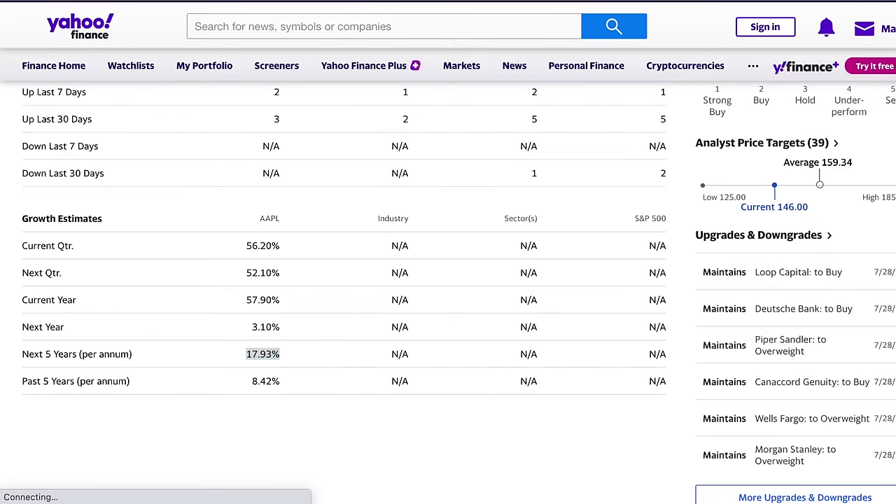
{"action": "key", "text": "ctrl+l"}
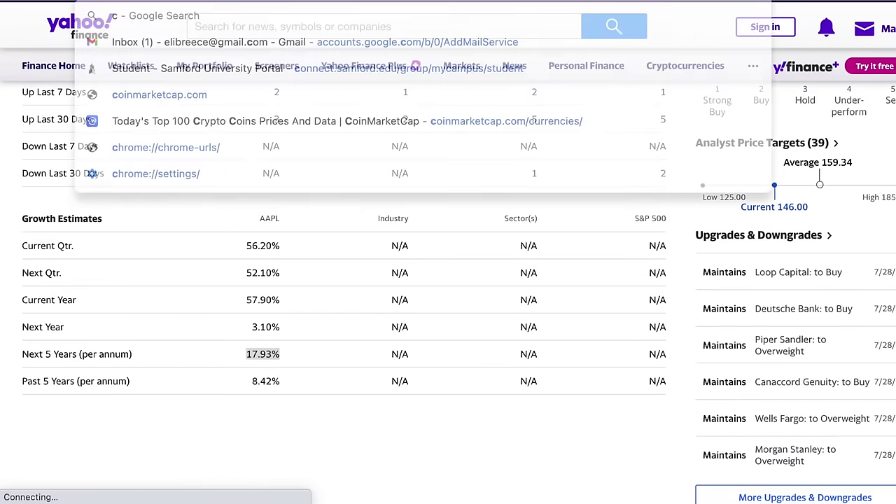
{"action": "type", "text": "current yi"}
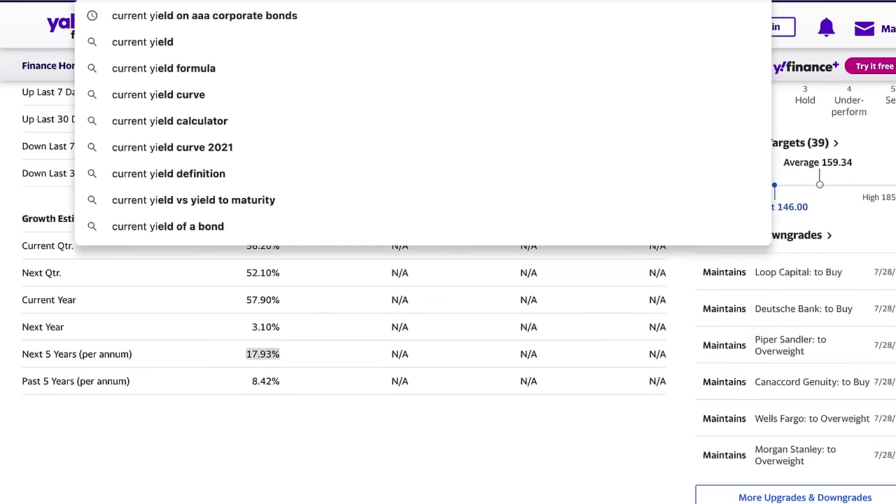
{"action": "left_click", "coordinate": [410, 11]}
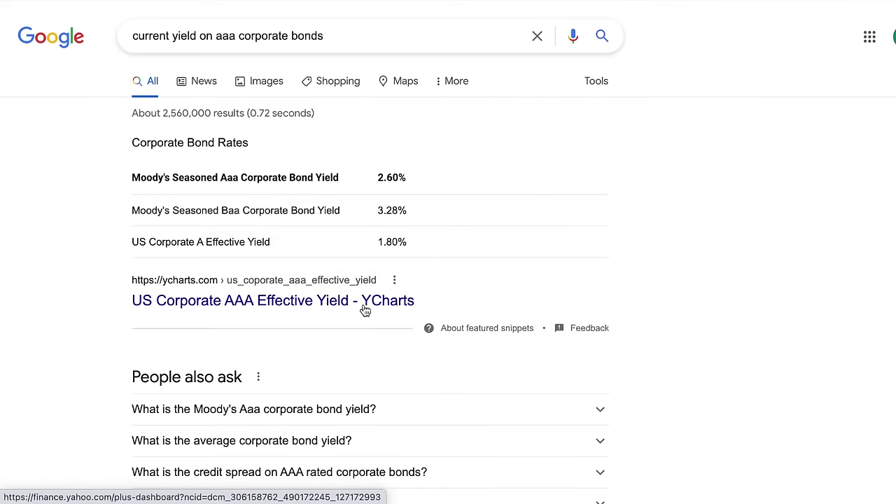
Open the FRED result for Moody's Seasoned Aaa Corporate Bond Yield (AAA) and check the latest observation and graph.
{"action": "scroll", "coordinate": [394, 341], "scroll_direction": "down", "scroll_amount": 3}
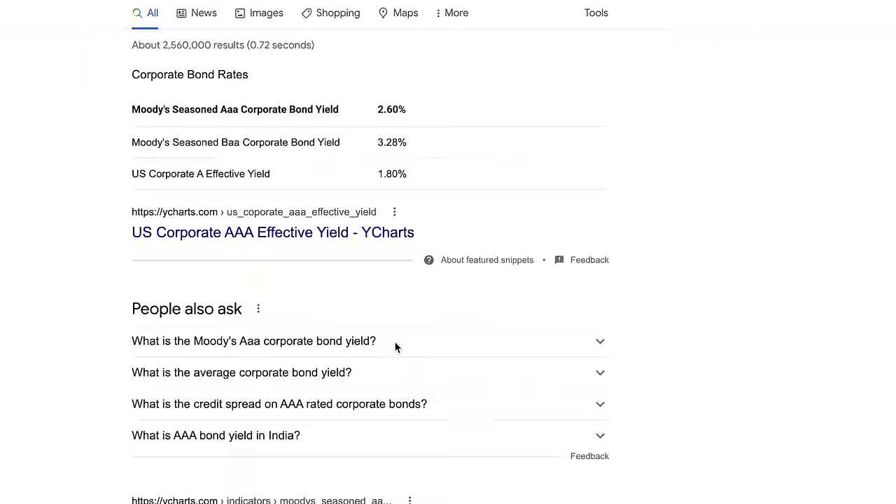
{"action": "scroll", "coordinate": [394, 344], "scroll_direction": "down", "scroll_amount": 5}
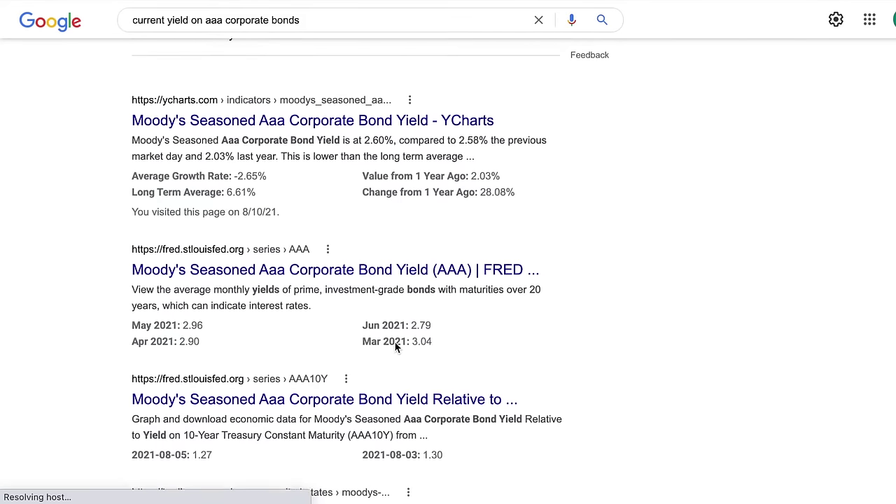
{"action": "left_click", "coordinate": [324, 273]}
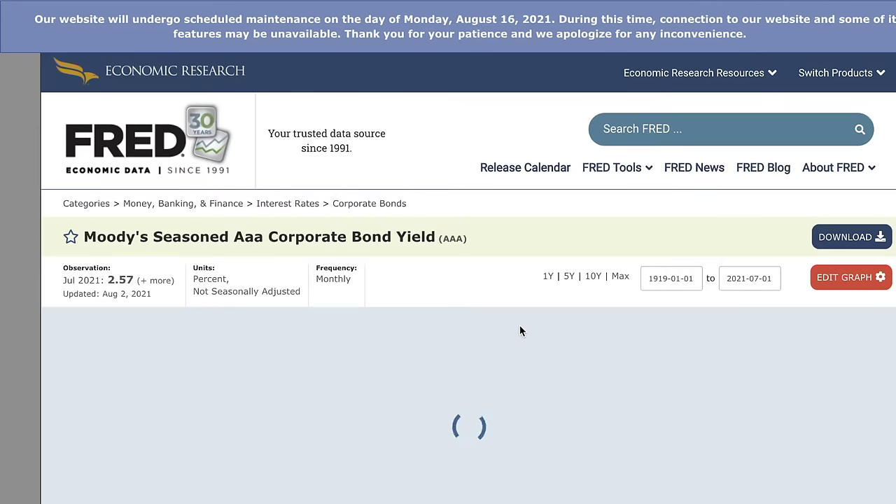
{"action": "scroll", "coordinate": [520, 330], "scroll_direction": "down", "scroll_amount": 1}
{"action": "scroll", "coordinate": [519, 331], "scroll_direction": "down", "scroll_amount": 1}
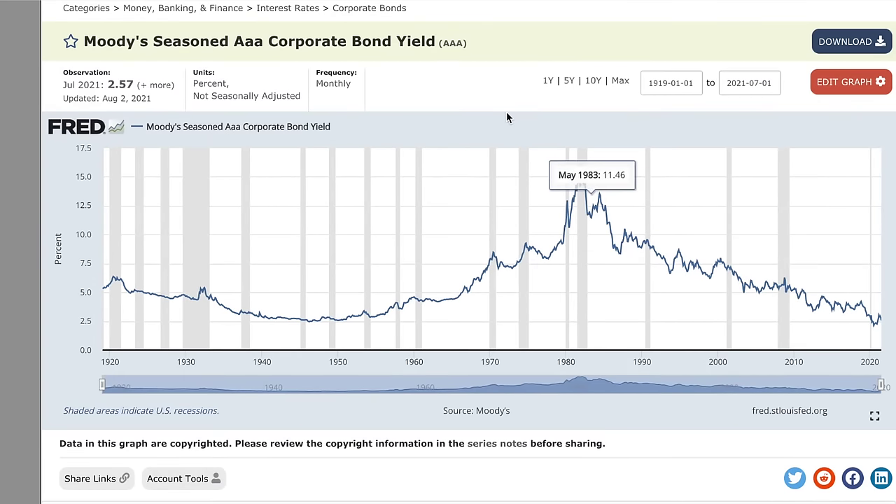
Return to the spreadsheet and enter 2.57 as the current AAA bond yield Y in cell F21.
{"action": "key", "text": "ctrl+Tab"}
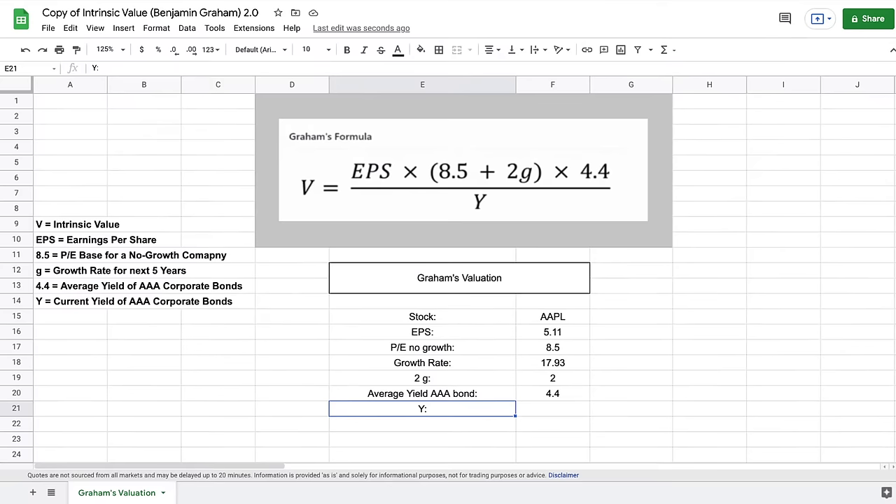
{"action": "left_click_drag", "start_coordinate": [545, 394], "coordinate": [545, 407]}
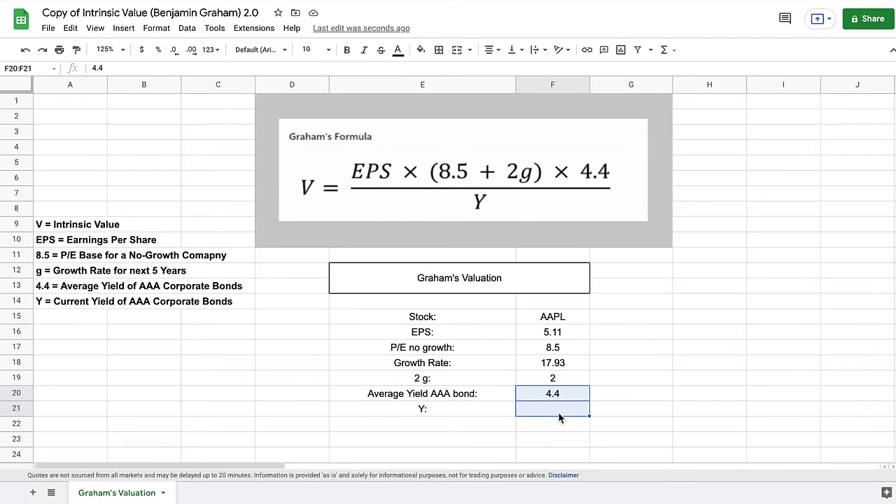
{"action": "left_click", "coordinate": [557, 410]}
{"action": "type", "text": "2.57"}
{"action": "key", "text": "Return"}
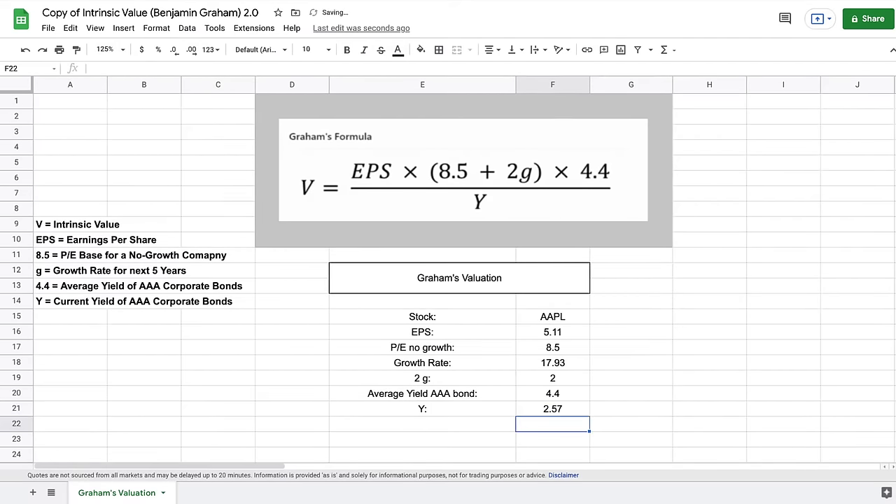
Fill the EPS value cell F16 and the growth rate value cell F18 with yellow.
{"action": "left_click", "coordinate": [708, 332]}
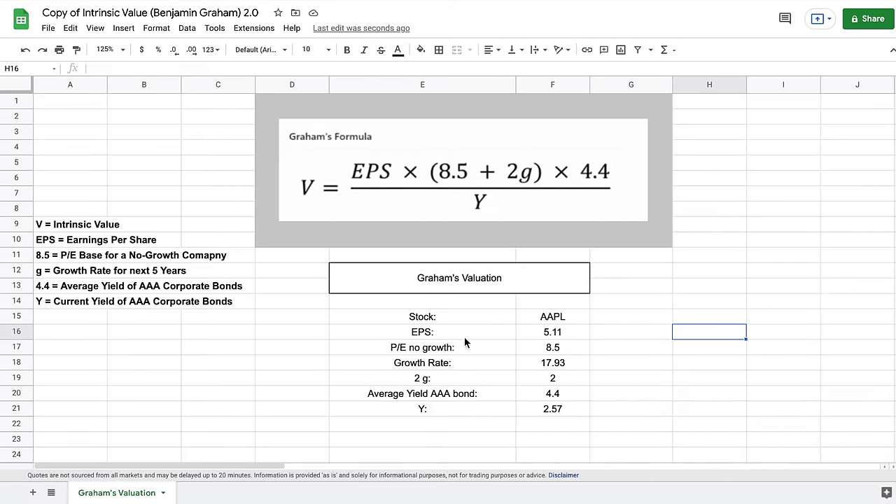
{"action": "left_click", "coordinate": [579, 336]}
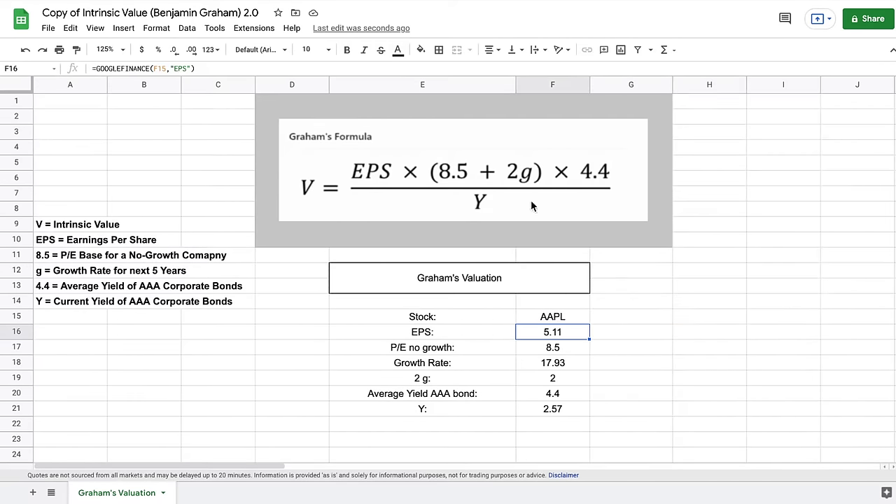
{"action": "left_click", "coordinate": [421, 49]}
{"action": "left_click", "coordinate": [460, 101]}
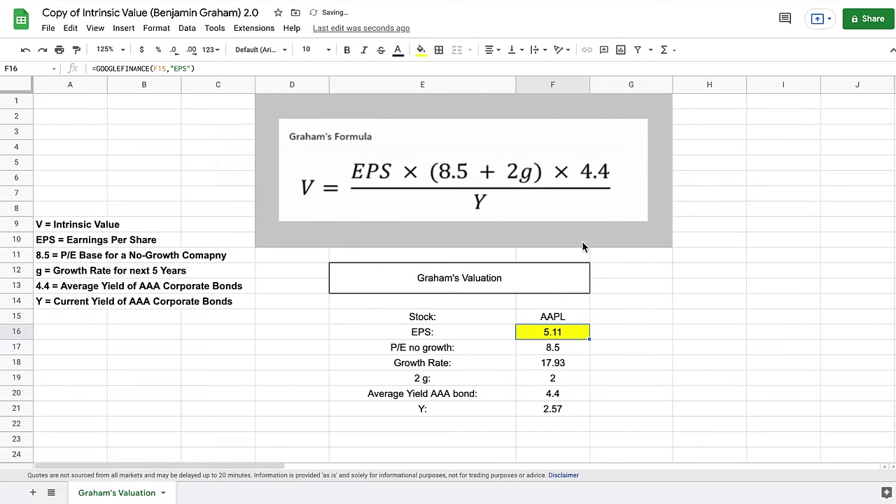
{"action": "left_click", "coordinate": [574, 351]}
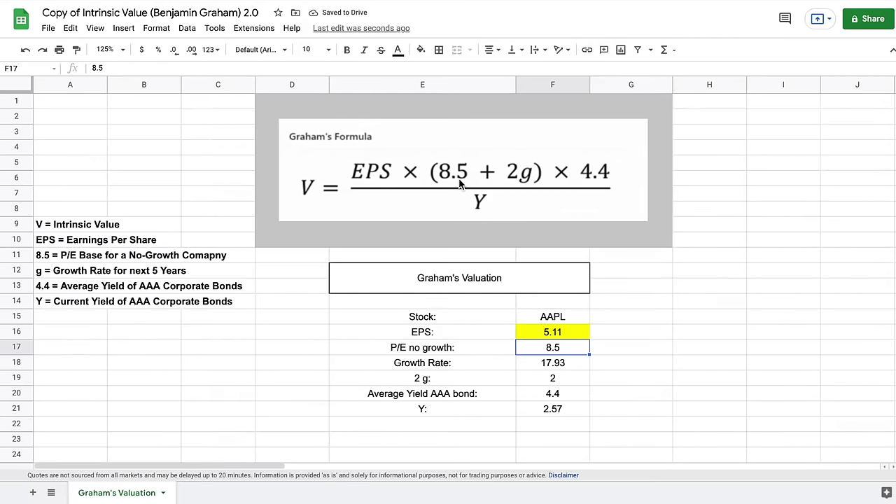
{"action": "left_click", "coordinate": [573, 363]}
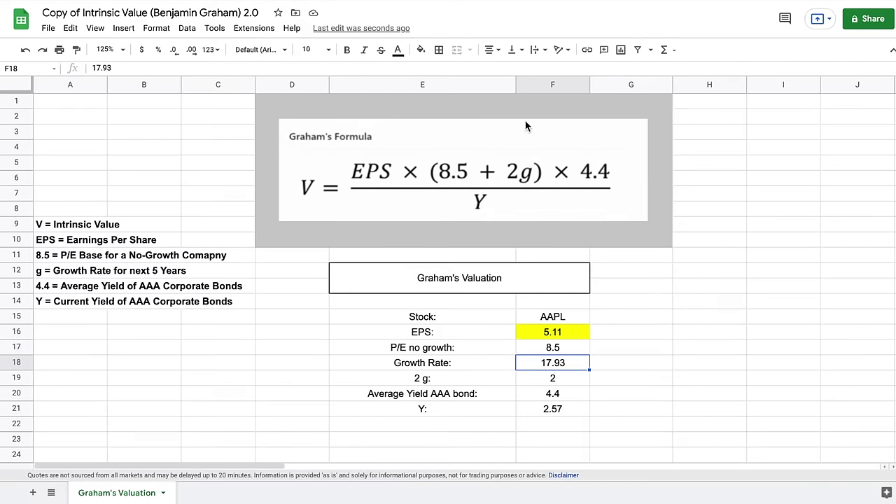
{"action": "left_click", "coordinate": [422, 51]}
{"action": "left_click", "coordinate": [462, 102]}
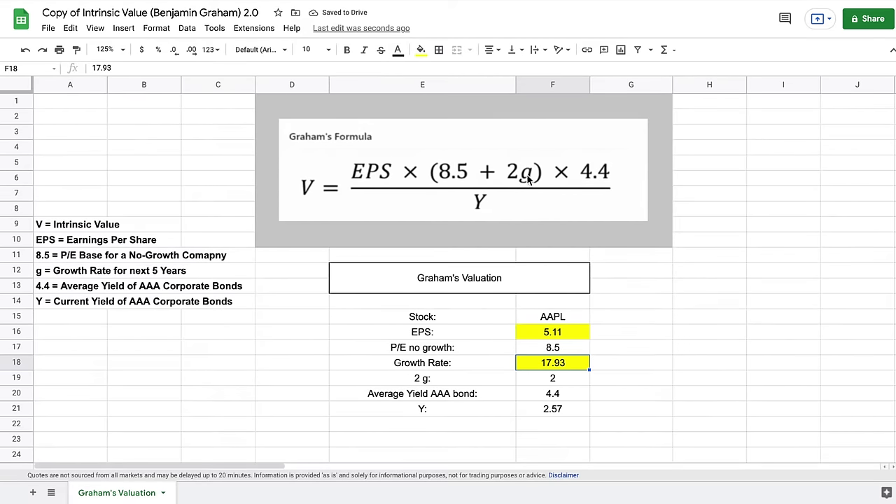
Highlight the Y value in cell F21 with a yellow fill.
{"action": "left_click", "coordinate": [575, 397]}
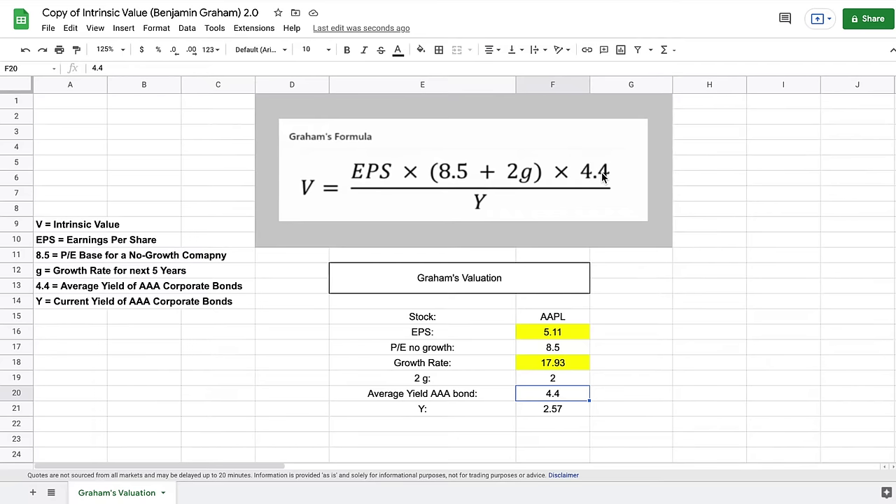
{"action": "left_click", "coordinate": [568, 413]}
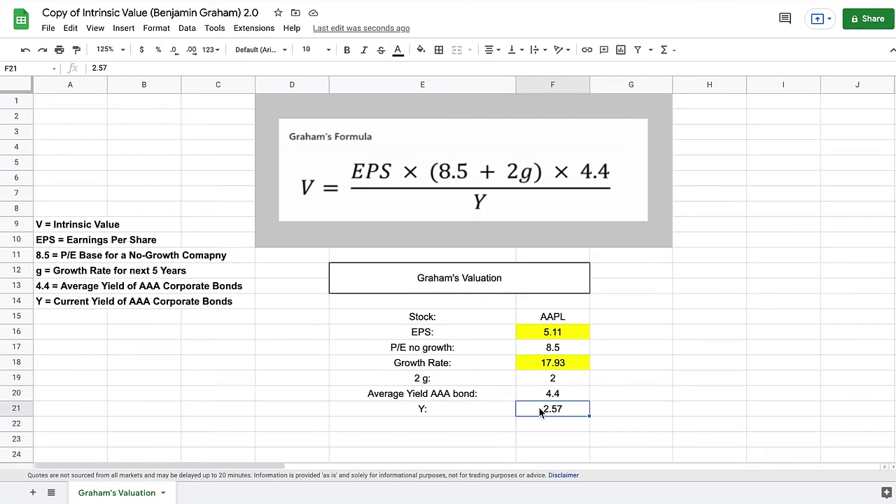
{"action": "left_click", "coordinate": [420, 50]}
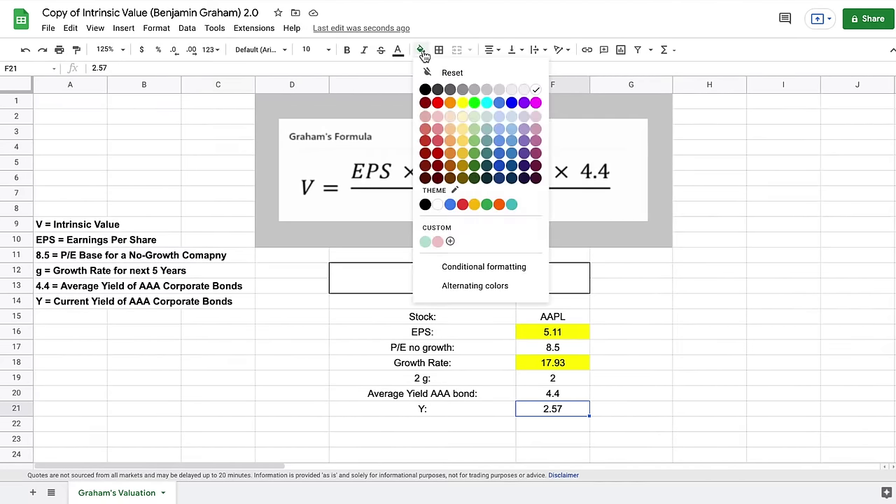
{"action": "left_click", "coordinate": [464, 102]}
{"action": "left_click", "coordinate": [704, 305]}
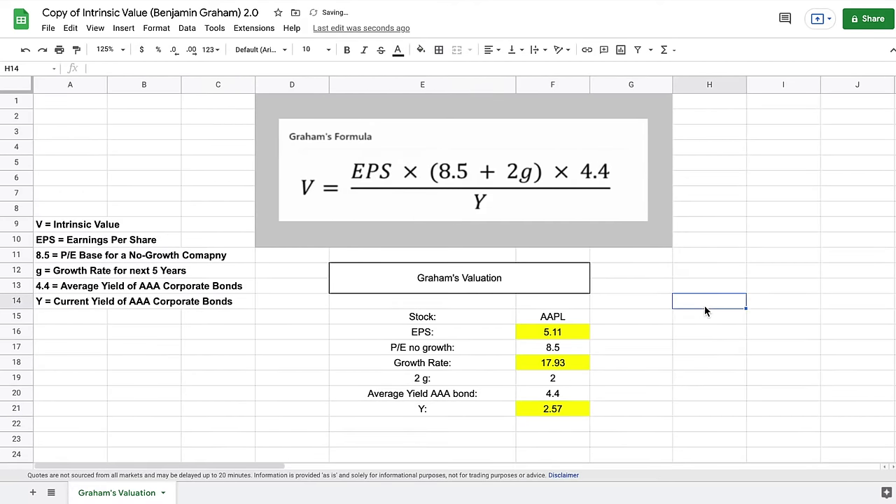
Enter the row label "Intrinisc Value:" in cell E23.
{"action": "left_click", "coordinate": [474, 442]}
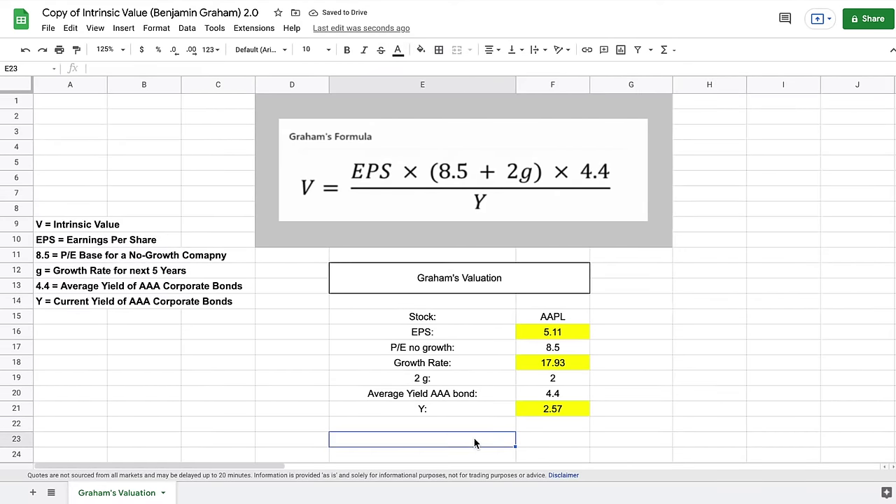
{"action": "type", "text": "Intrini"}
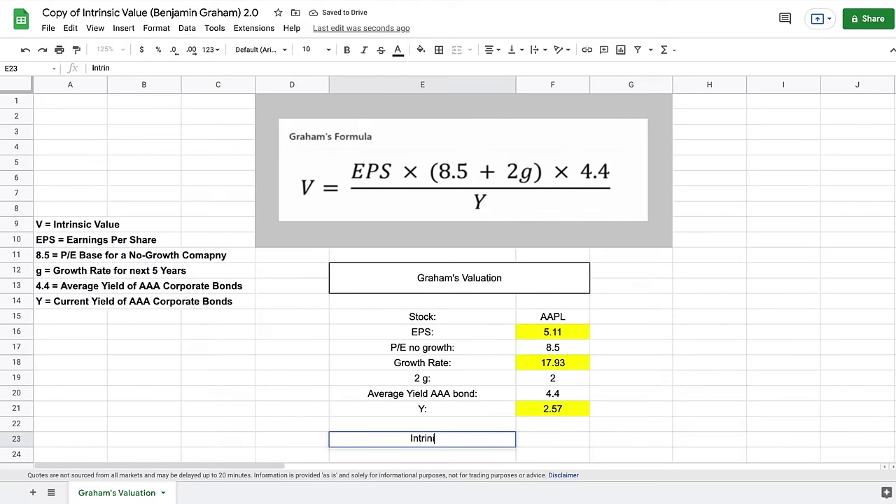
{"action": "type", "text": "sc Value"}
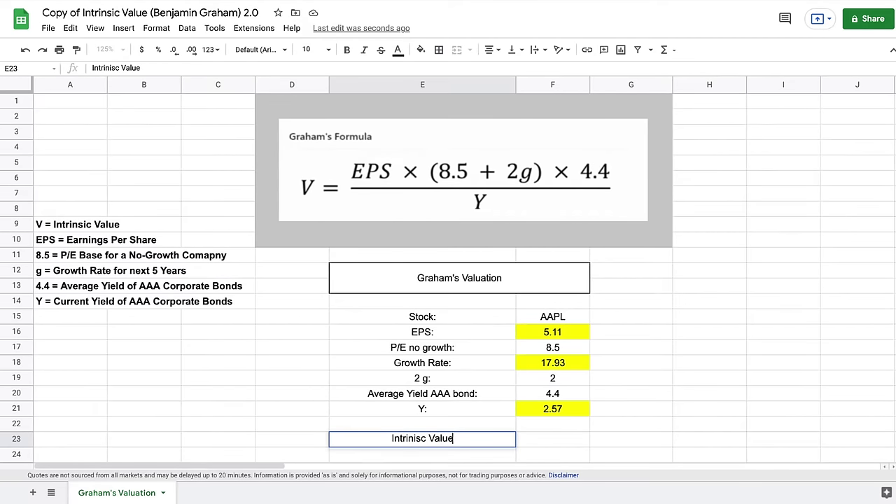
{"action": "type", "text": ":"}
{"action": "key", "text": "Return"}
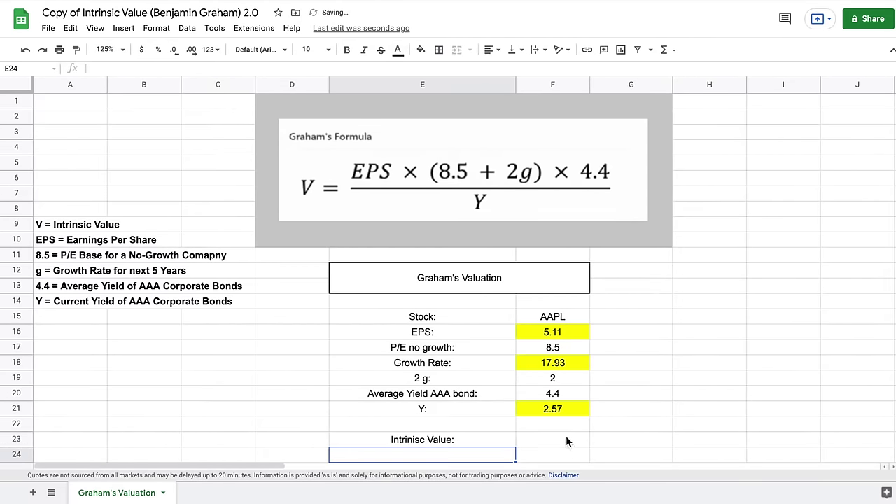
Enter the Graham formula =(F16*(F17+(F18*F19))*F20)/F21 in the Intrinisc Value cell F23.
{"action": "left_click", "coordinate": [567, 440]}
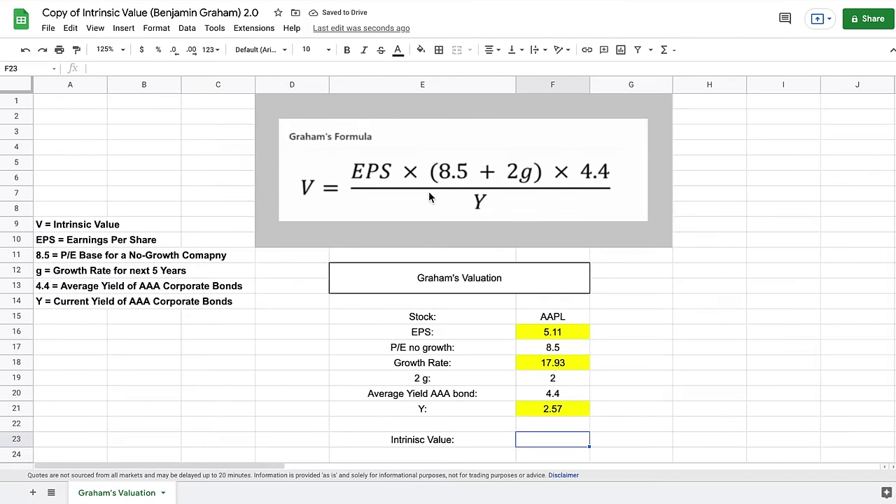
{"action": "type", "text": "=("}
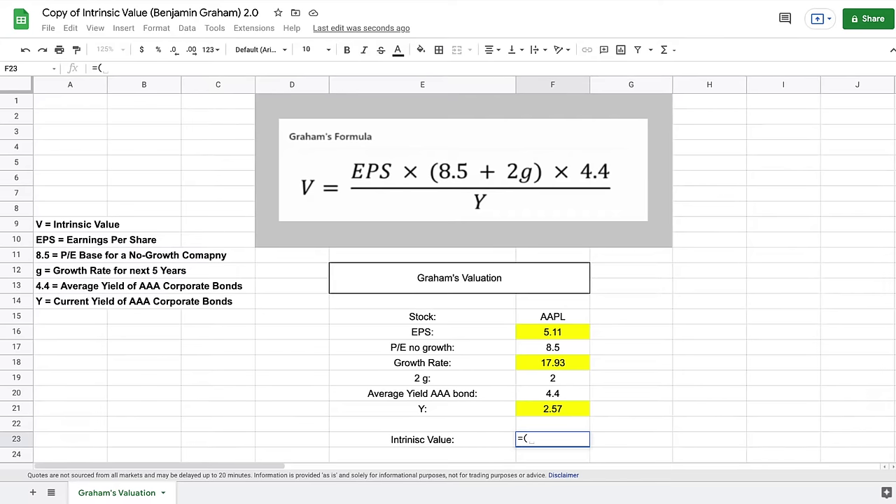
{"action": "left_click", "coordinate": [573, 333]}
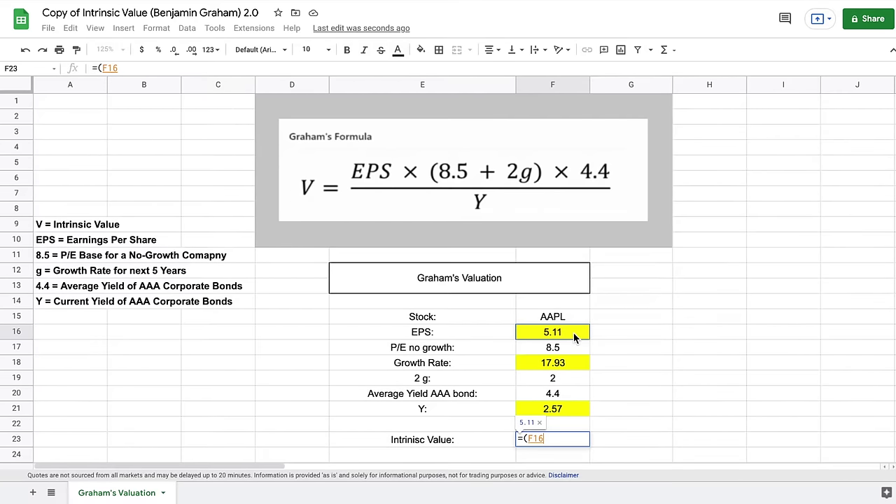
{"action": "type", "text": "*("}
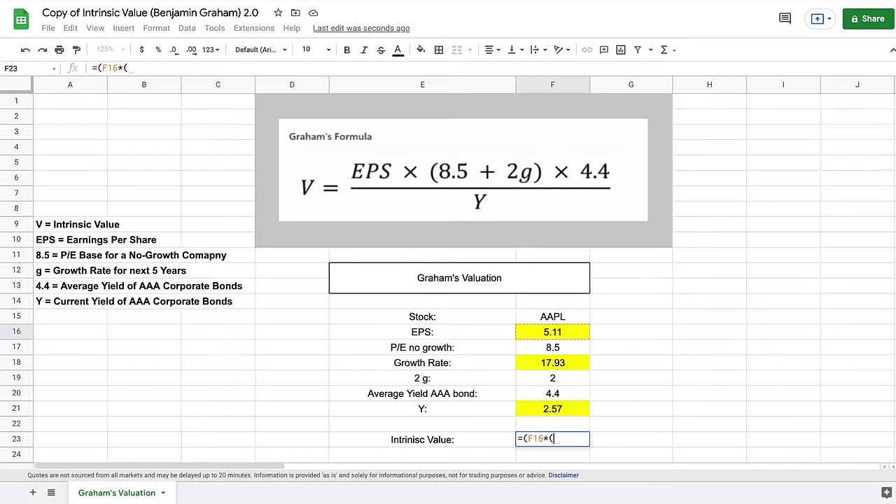
{"action": "left_click", "coordinate": [569, 351]}
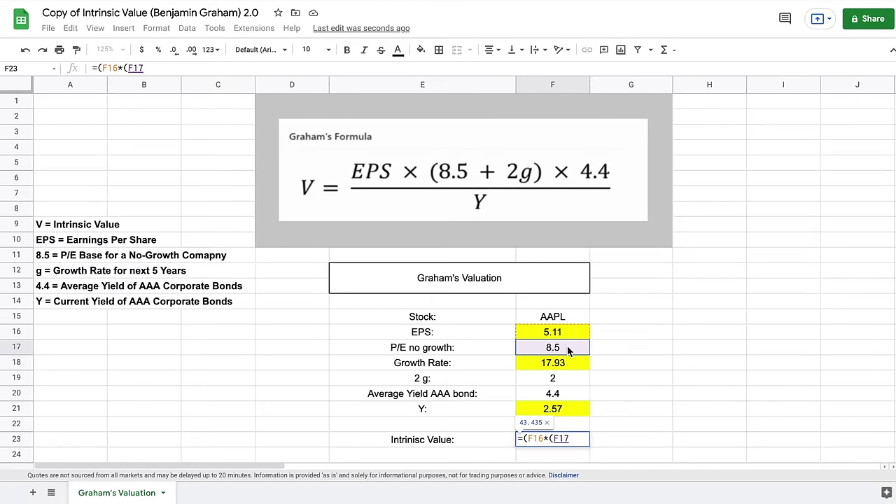
{"action": "type", "text": "+("}
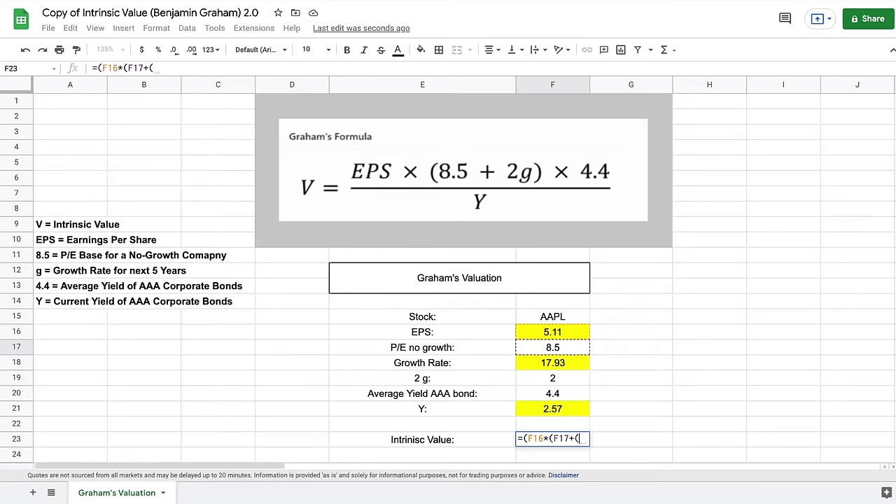
{"action": "left_click", "coordinate": [557, 363]}
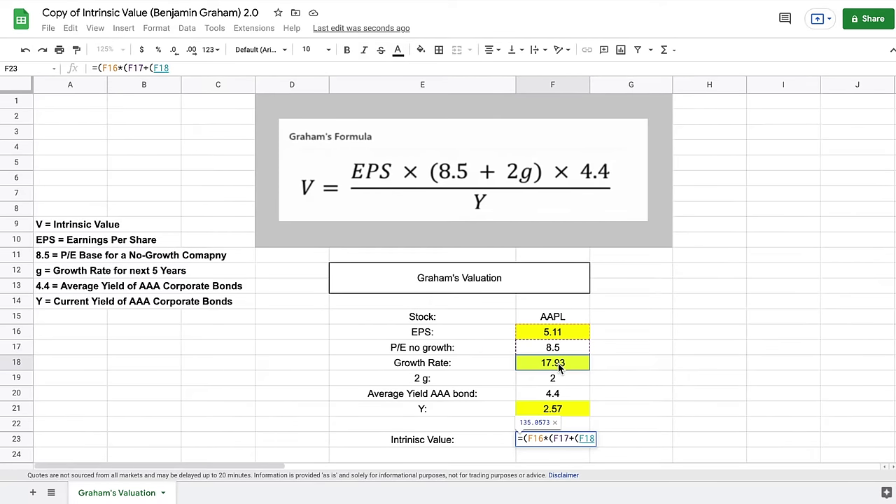
{"action": "type", "text": "*"}
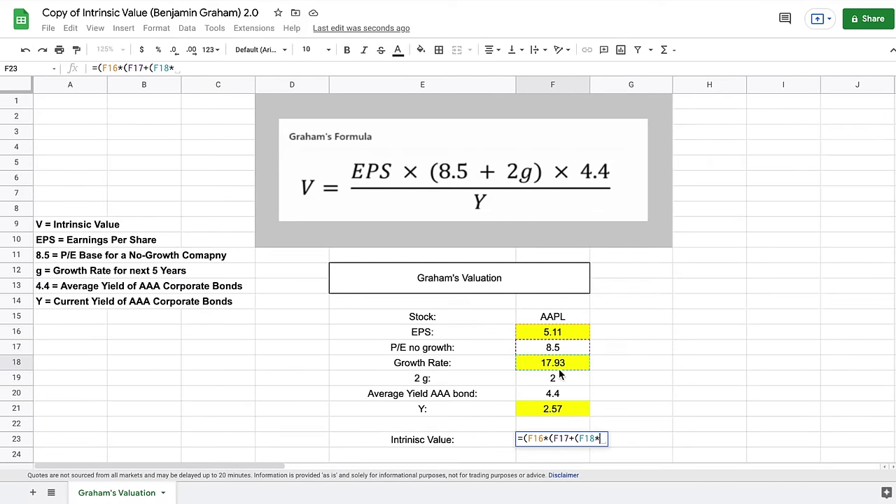
{"action": "left_click", "coordinate": [562, 378]}
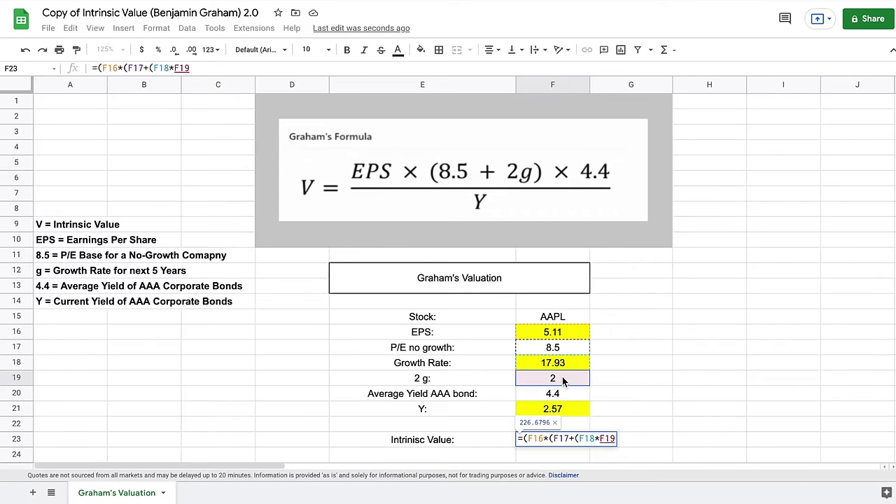
{"action": "type", "text": "))"}
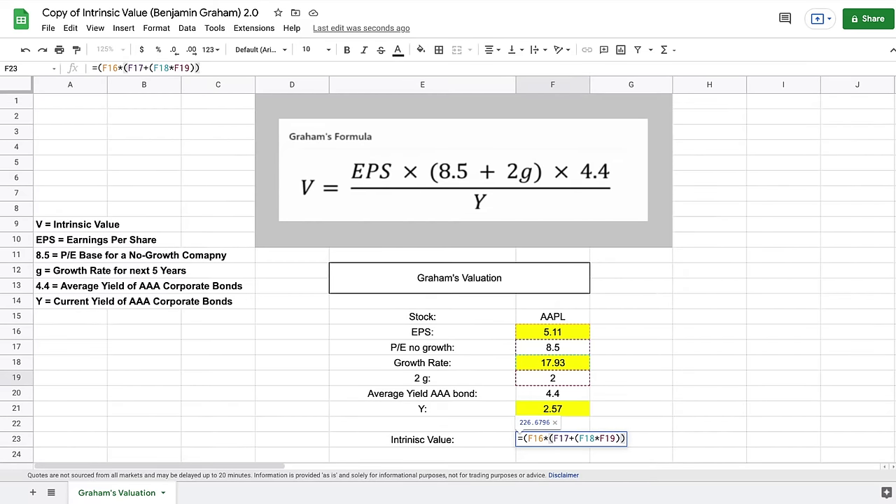
{"action": "type", "text": "*"}
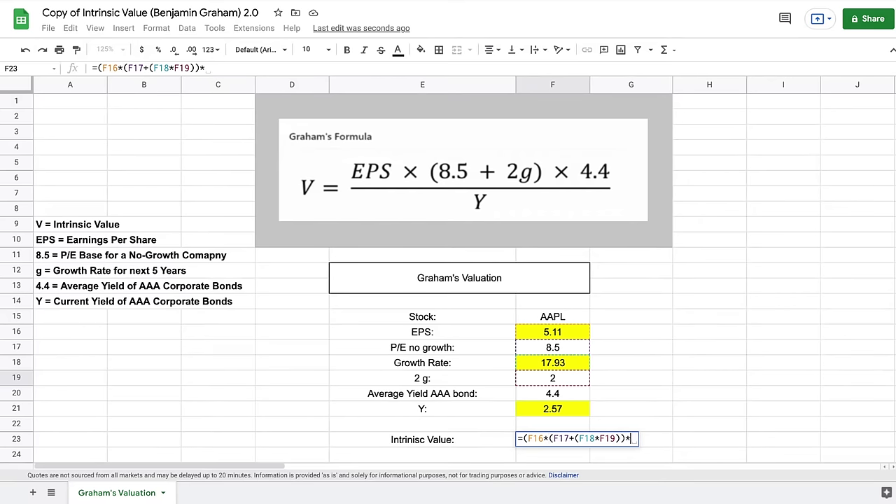
{"action": "left_click", "coordinate": [573, 398]}
{"action": "type", "text": ")"}
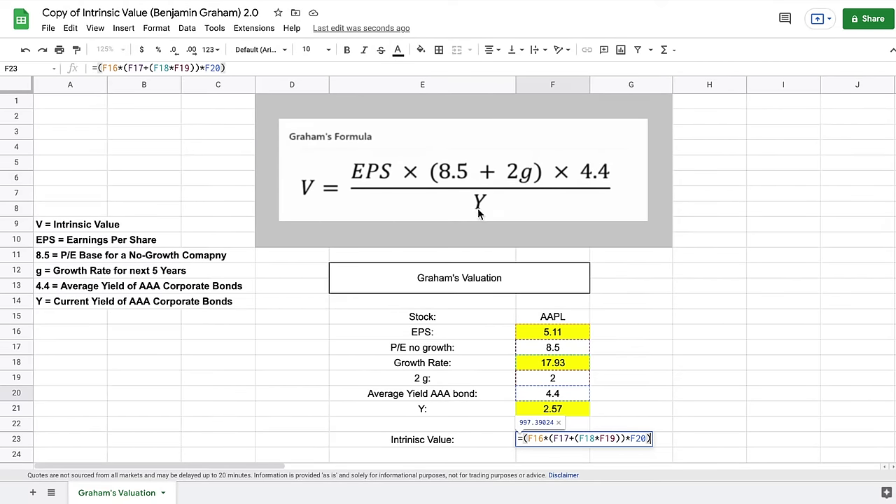
{"action": "type", "text": "/"}
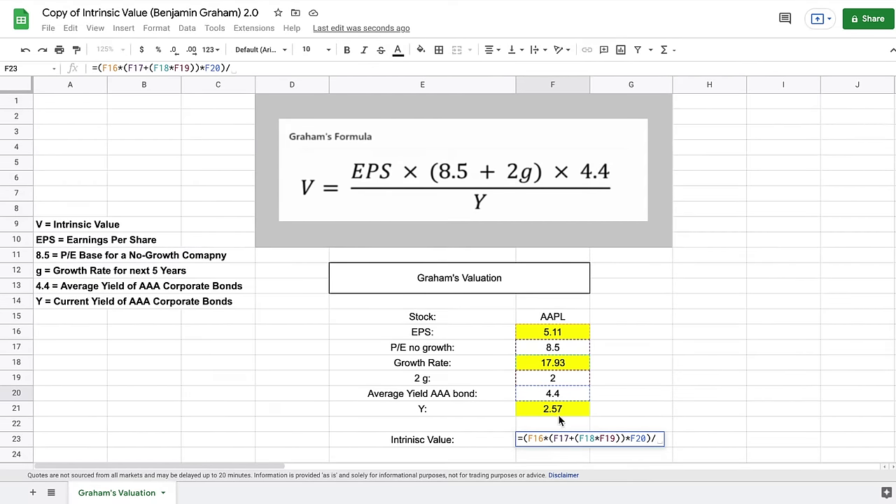
{"action": "left_click", "coordinate": [569, 407]}
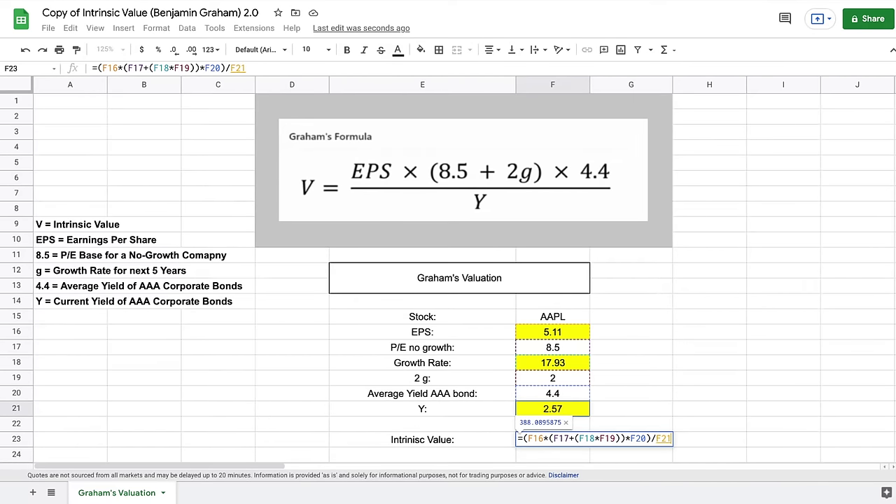
{"action": "key", "text": "Return"}
Reduce the intrinsic value in cell F23 to two displayed decimal places.
{"action": "left_click", "coordinate": [573, 439]}
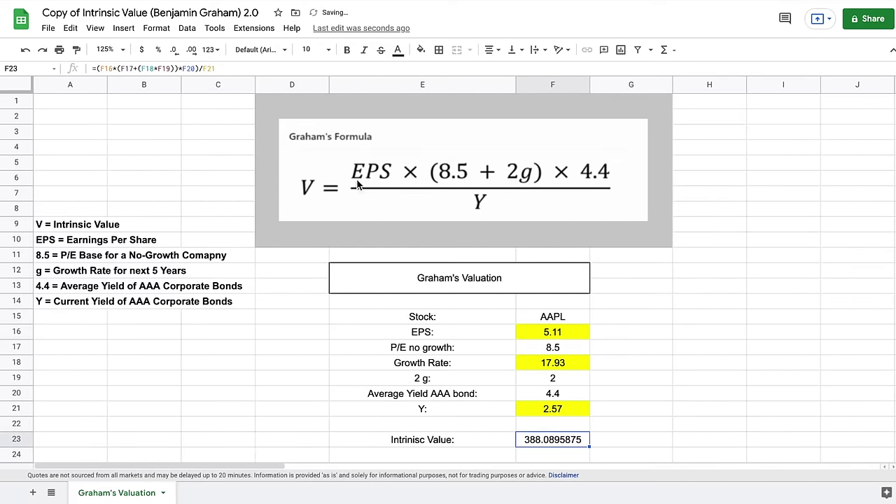
{"action": "left_click", "coordinate": [174, 51]}
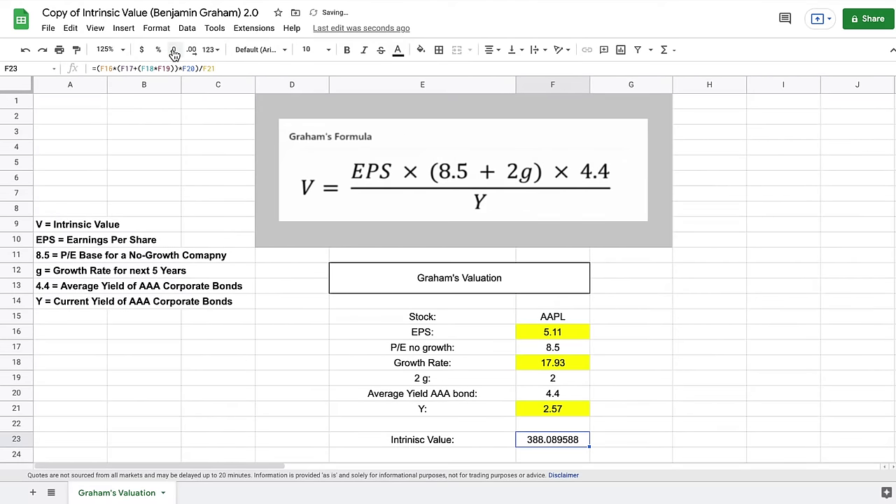
{"action": "left_click", "coordinate": [174, 51]}
{"action": "left_click", "coordinate": [174, 51]}
{"action": "left_click", "coordinate": [173, 51]}
{"action": "left_click", "coordinate": [174, 52]}
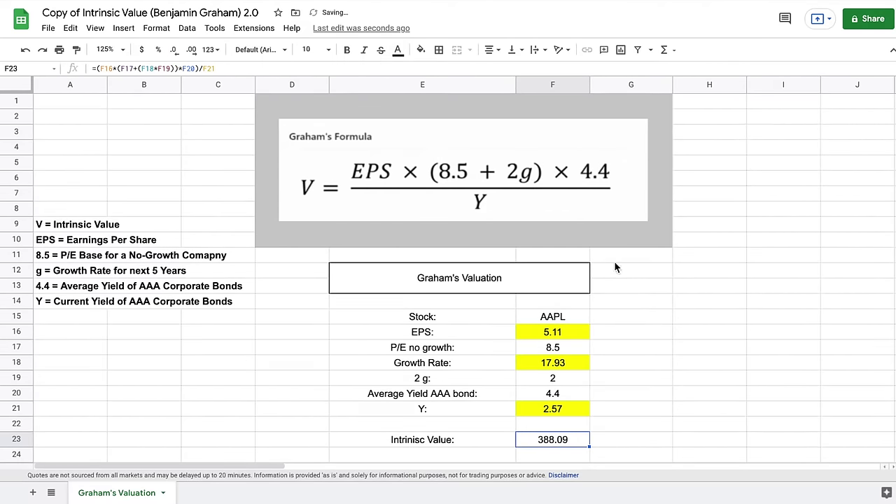
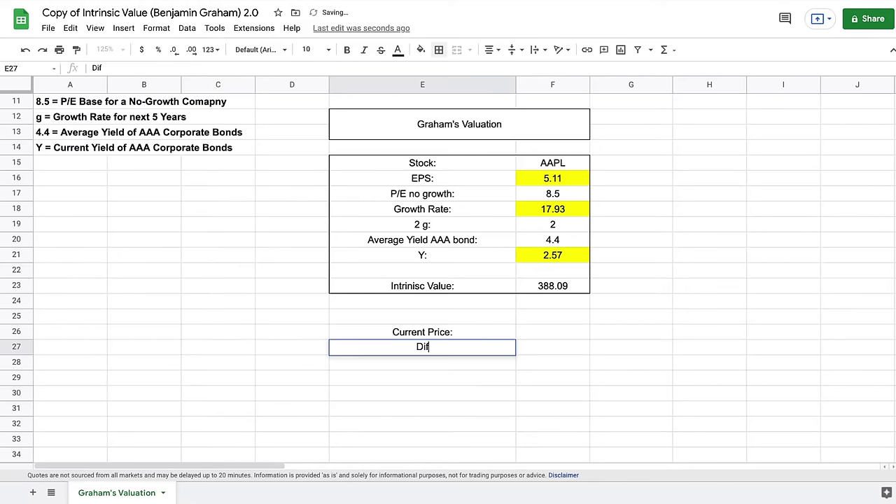
Enter the row labels "Difference:", "Margin of Saftey:" and "Acceptable Buy Price:" in cells E27 to E29.
{"action": "type", "text": "nce:"}
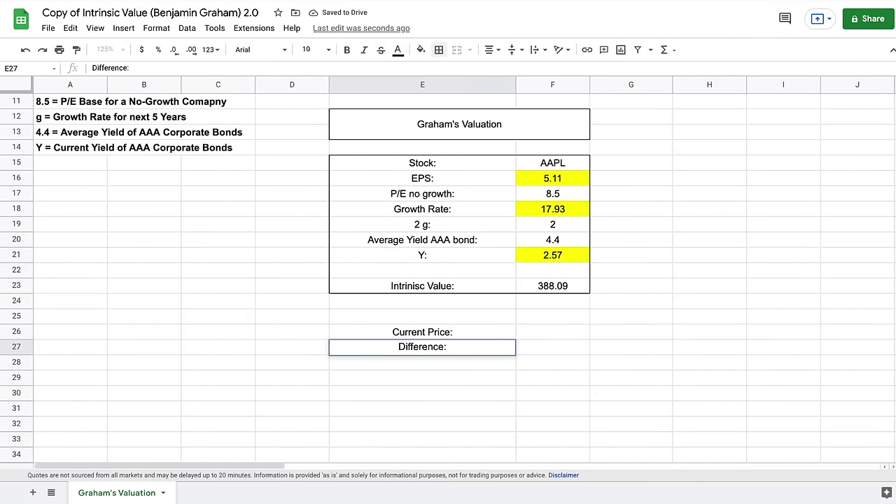
{"action": "key", "text": "Return"}
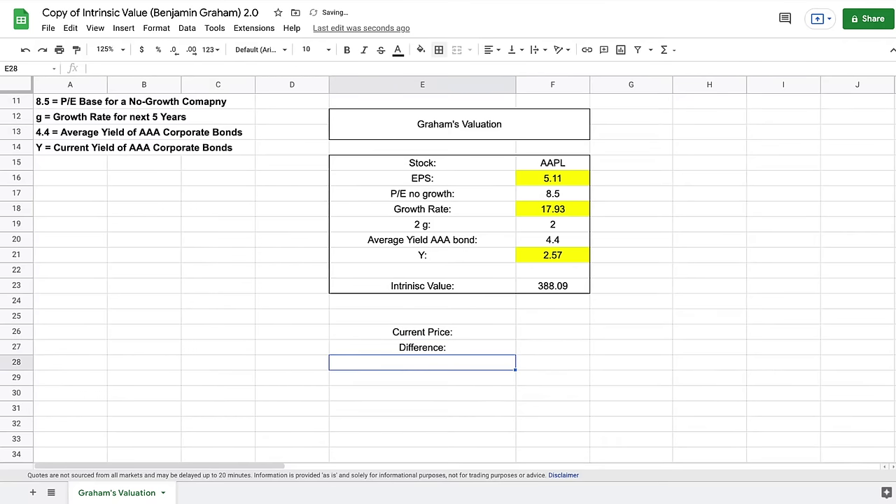
{"action": "type", "text": "Margin "}
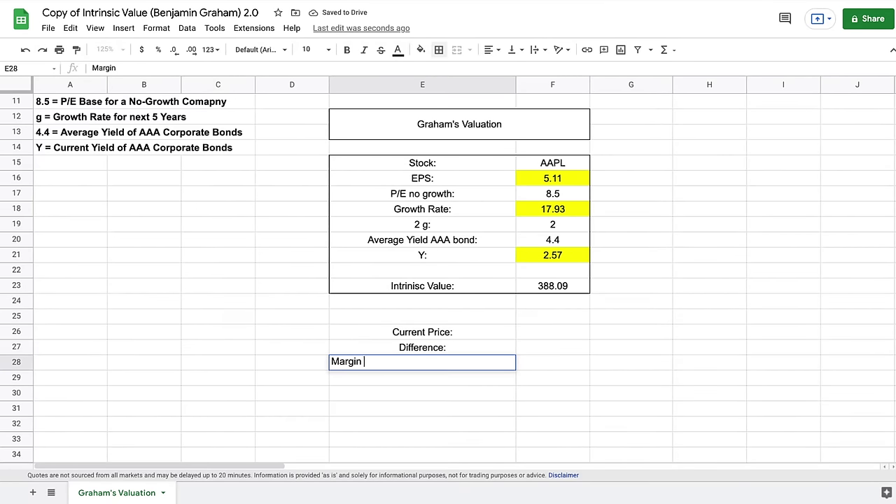
{"action": "type", "text": "of Saftey:"}
{"action": "key", "text": "Return"}
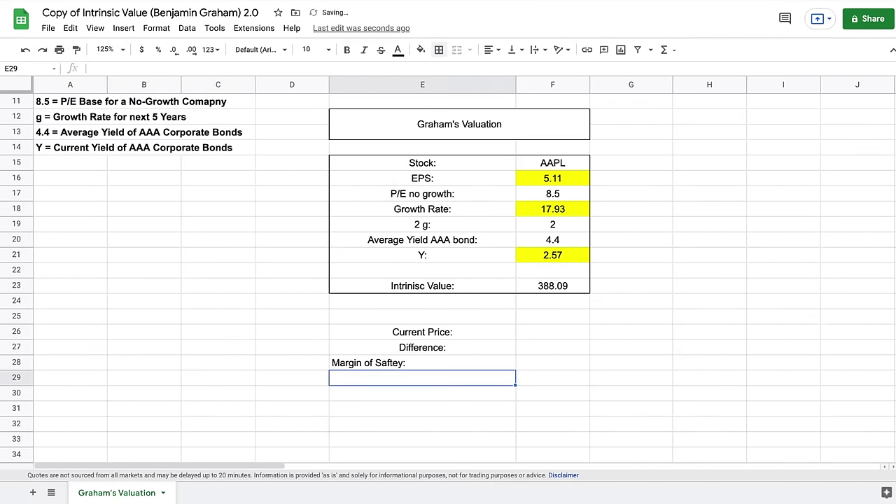
{"action": "type", "text": "Accepta"}
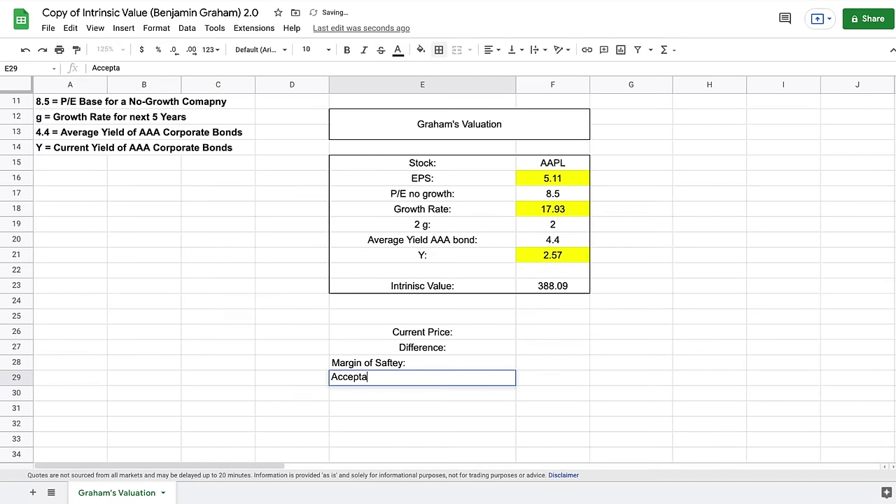
{"action": "type", "text": "ble Buy Price:"}
{"action": "key", "text": "Return"}
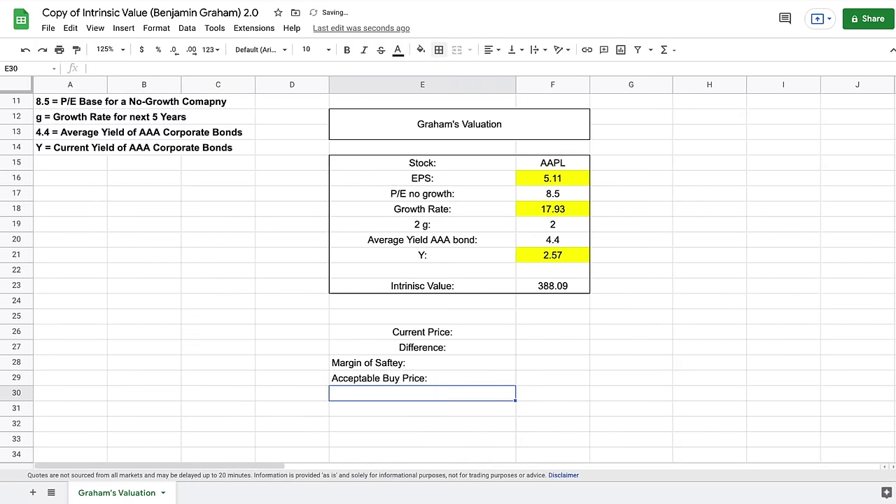
Center-align the labels in cells E26 to E29 horizontally.
{"action": "left_click_drag", "start_coordinate": [461, 334], "coordinate": [462, 378]}
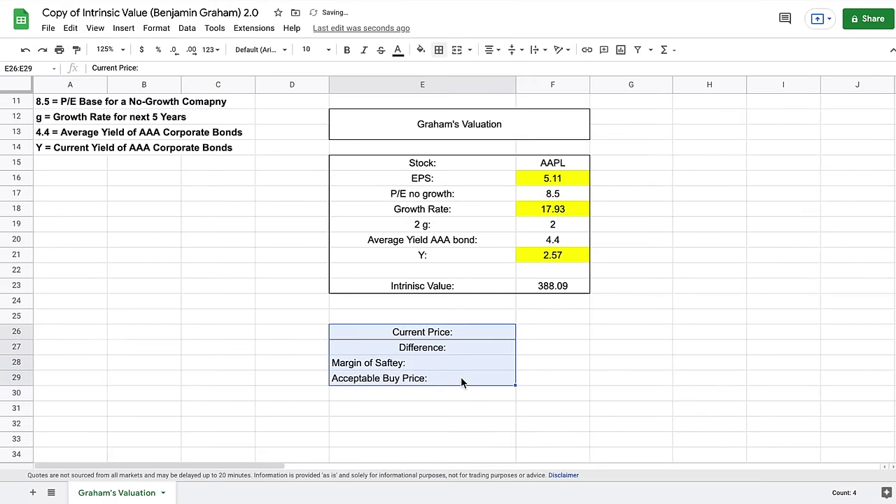
{"action": "left_click", "coordinate": [486, 50]}
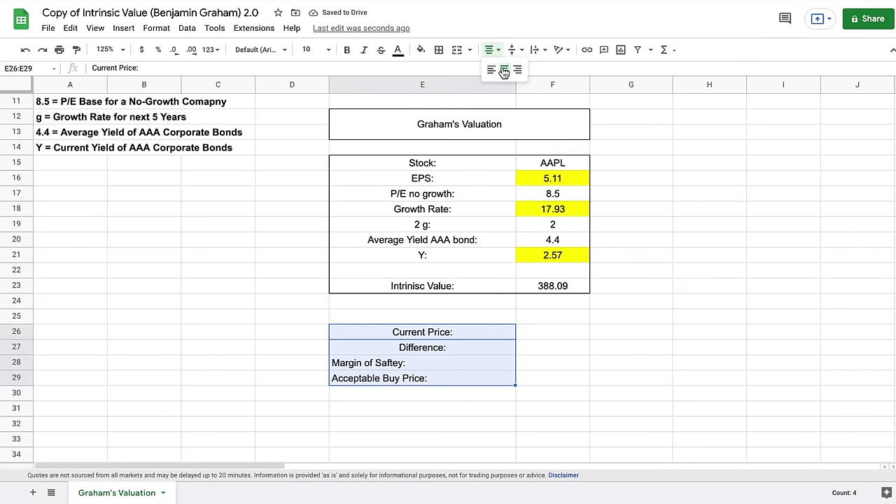
{"action": "left_click", "coordinate": [501, 70]}
Fetch the stock's current price in cell F26 with the formula =GOOGLEFINANCE(F15).
{"action": "left_click", "coordinate": [542, 333]}
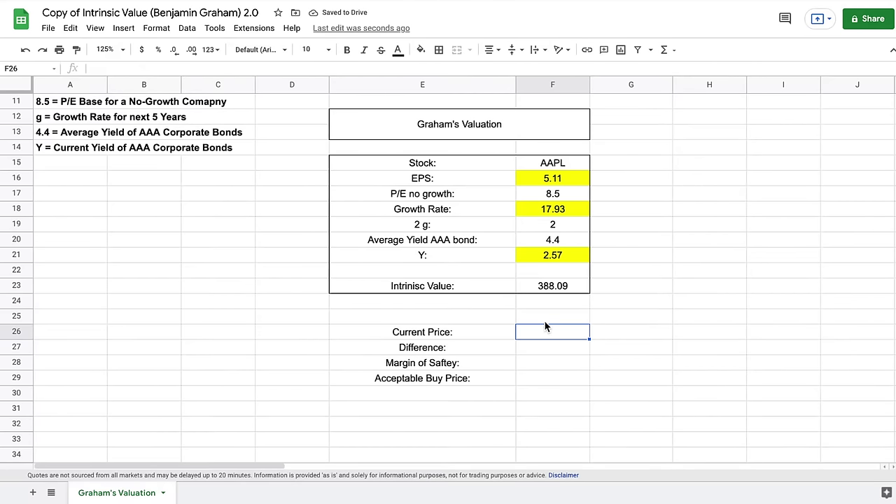
{"action": "type", "text": "=goo"}
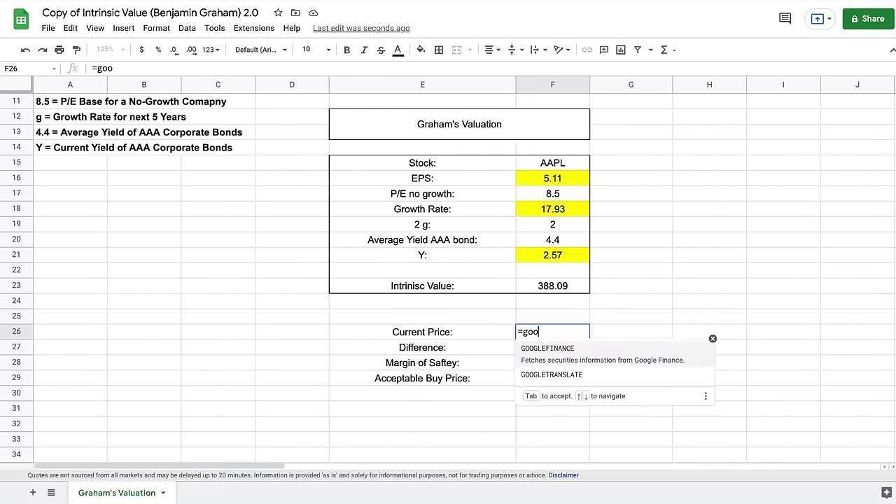
{"action": "left_click", "coordinate": [615, 354]}
{"action": "left_click", "coordinate": [560, 166]}
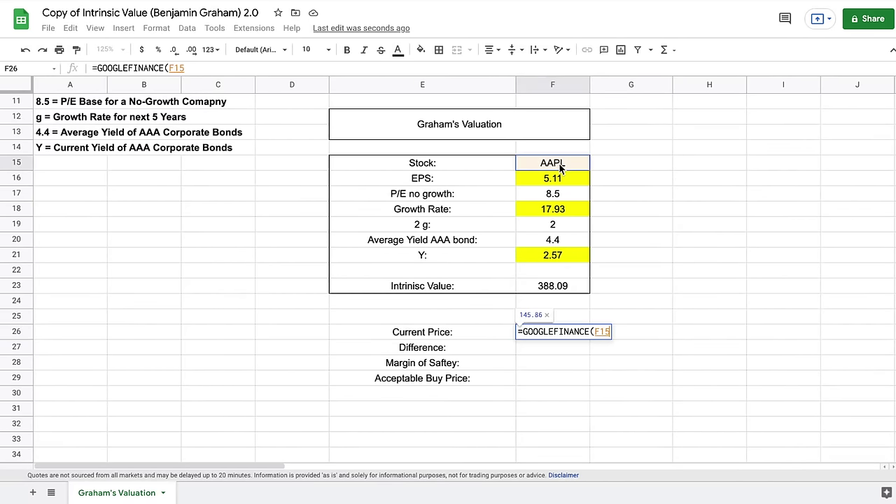
{"action": "type", "text": ")"}
{"action": "key", "text": "Return"}
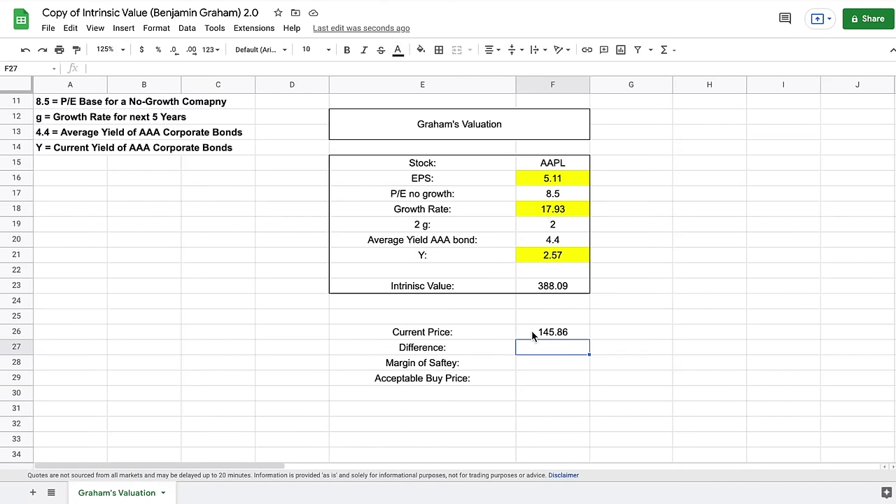
Calculate the Difference in cell F27 with =F26/F23 and format the cell as a percentage.
{"action": "type", "text": "="}
{"action": "left_click", "coordinate": [566, 332]}
{"action": "type", "text": "/"}
{"action": "left_click", "coordinate": [570, 285]}
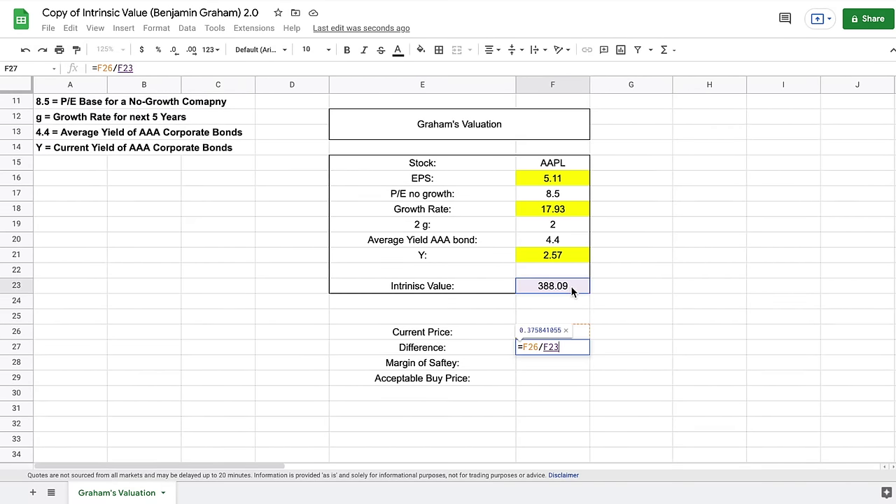
{"action": "key", "text": "Return"}
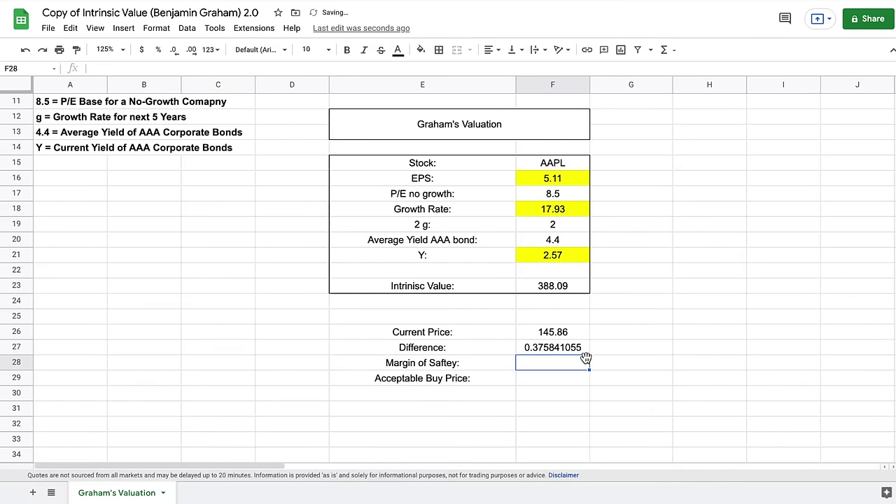
{"action": "left_click", "coordinate": [576, 349]}
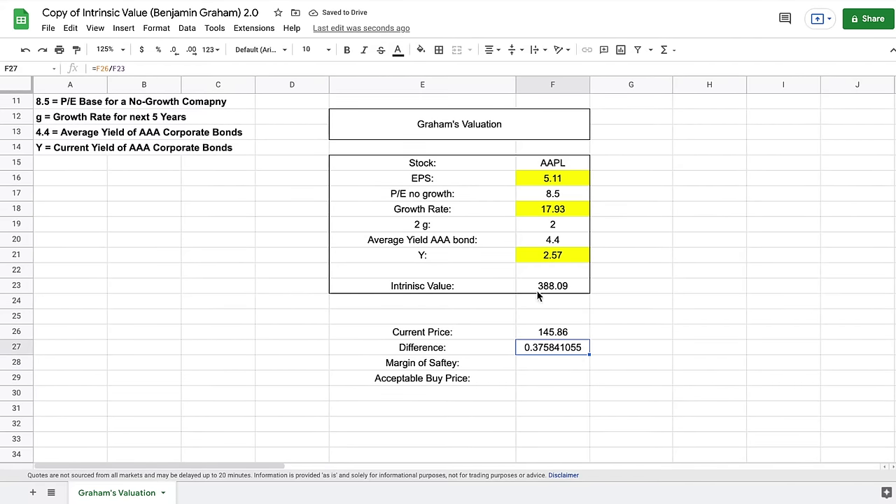
{"action": "left_click", "coordinate": [158, 49]}
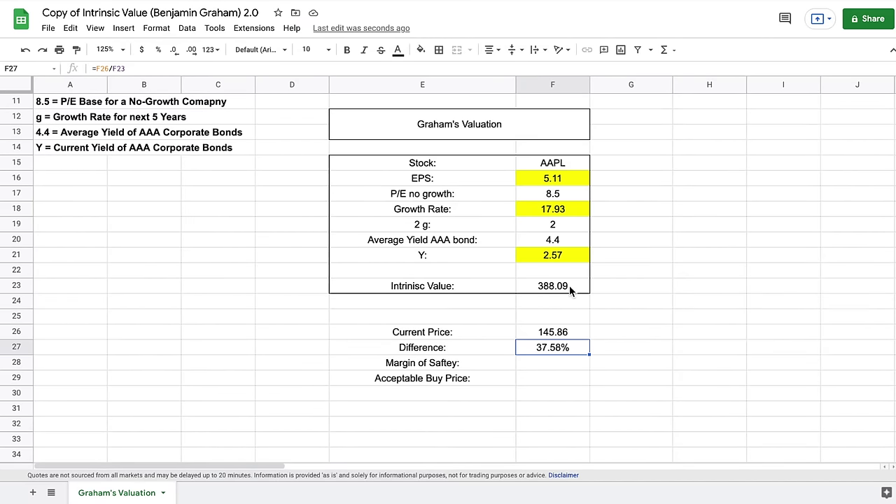
Enter a margin of safety of 65% in cell F28.
{"action": "left_click", "coordinate": [563, 364]}
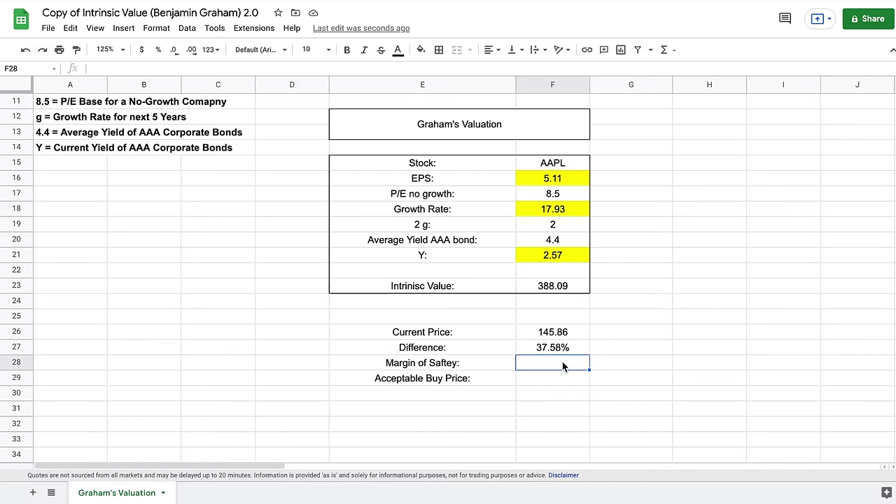
{"action": "type", "text": "65"}
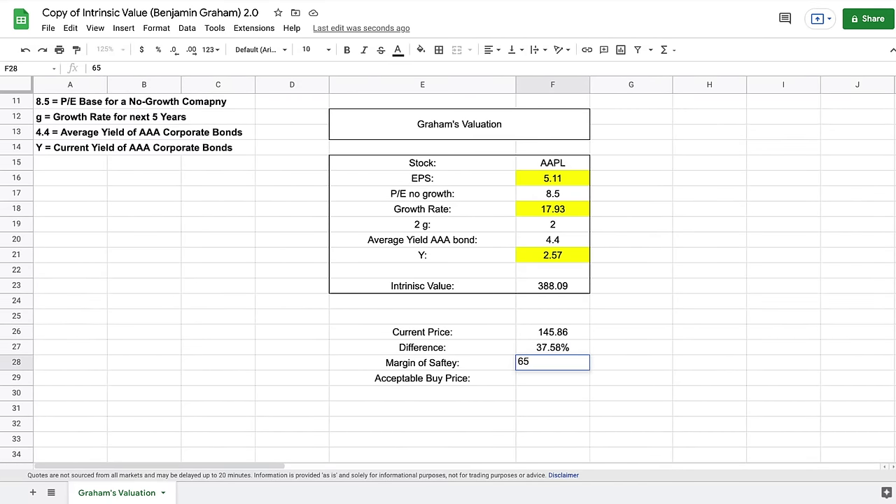
{"action": "type", "text": "%"}
{"action": "key", "text": "Return"}
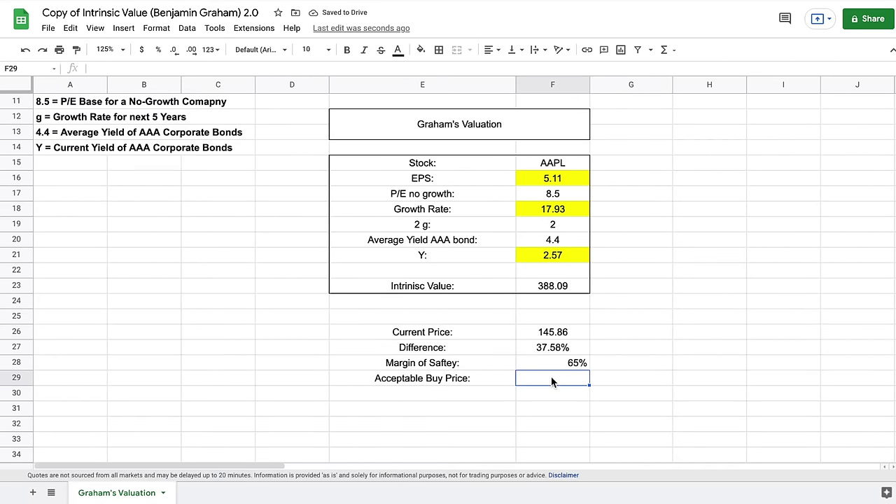
Calculate the Acceptable Buy Price in cell F29 with the formula =F28*F23.
{"action": "type", "text": "="}
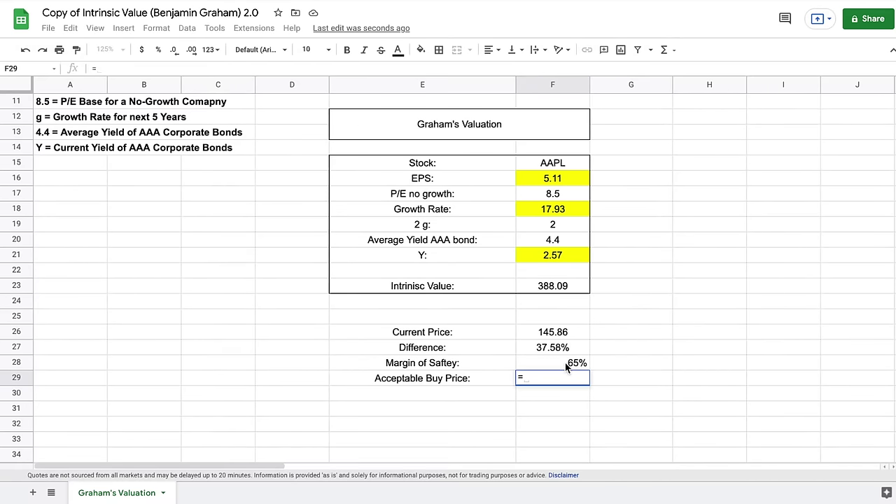
{"action": "left_click", "coordinate": [567, 364]}
{"action": "type", "text": "*"}
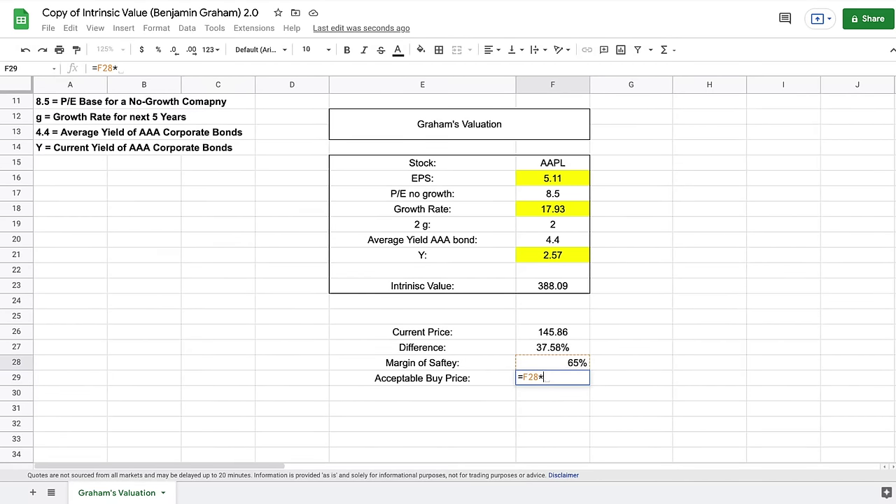
{"action": "left_click", "coordinate": [564, 285]}
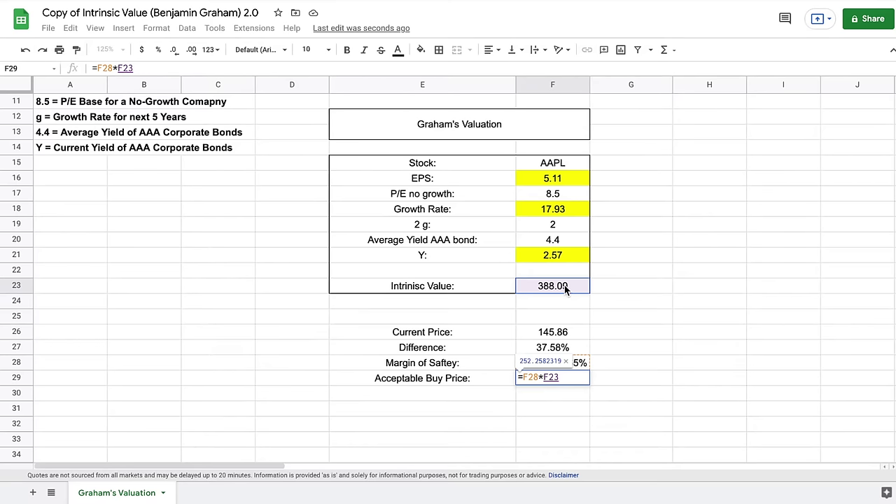
{"action": "key", "text": "Return"}
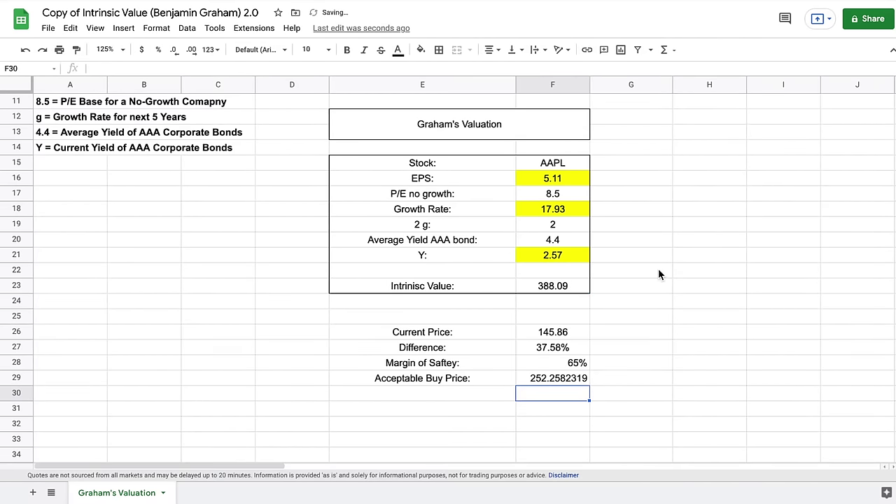
{"action": "left_click", "coordinate": [569, 379]}
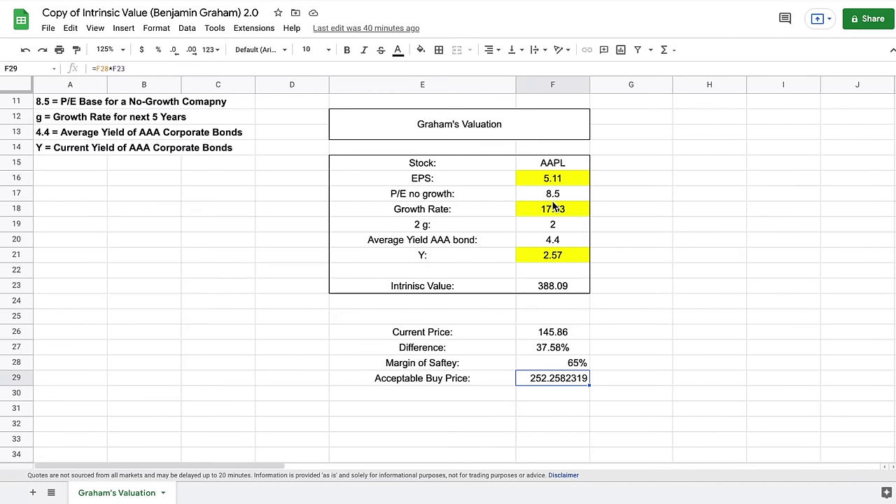
Label cell E30 "Buy/Sell" and enter the formula =IF(F29<F23,"Buy","Sell") in cell F30.
{"action": "left_click", "coordinate": [462, 392]}
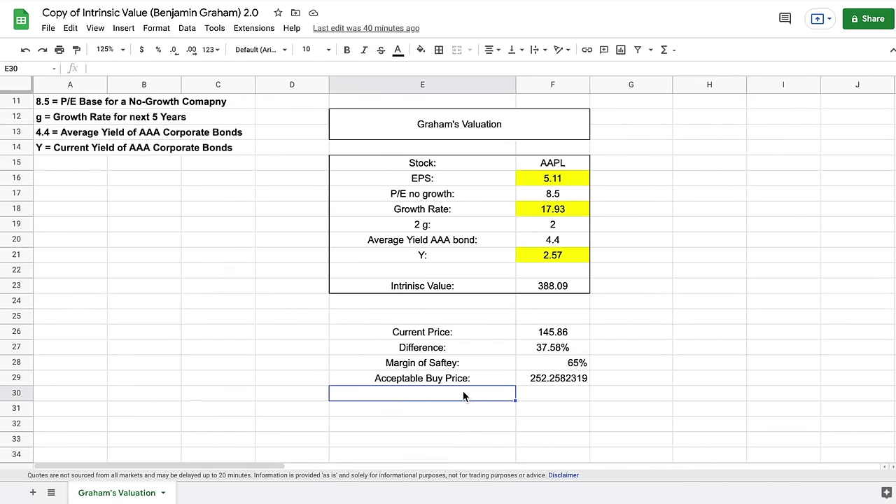
{"action": "type", "text": "Buy/Sell"}
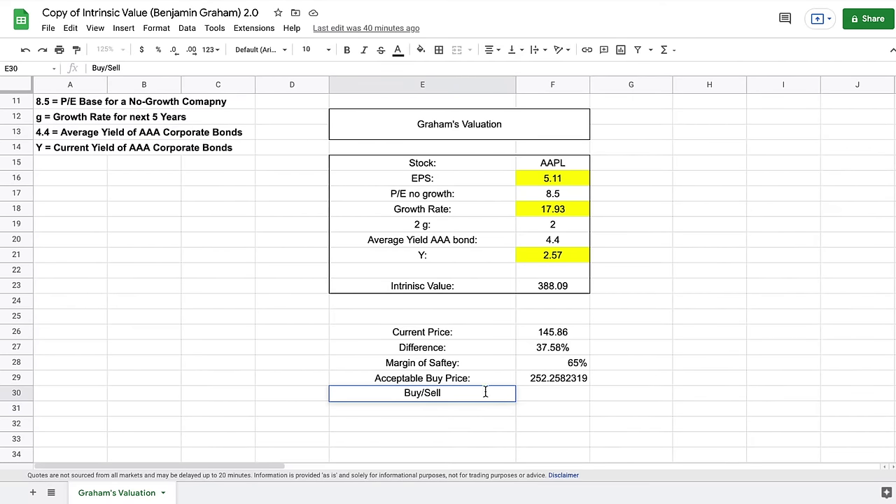
{"action": "left_click", "coordinate": [545, 393]}
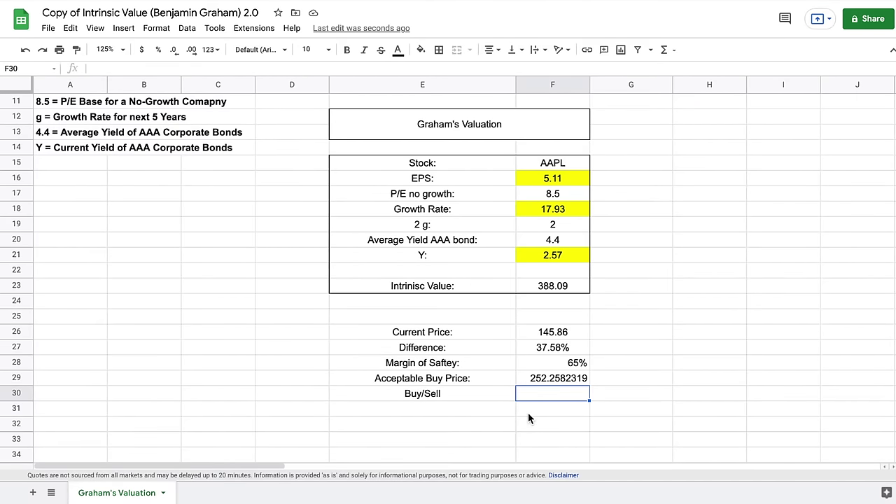
{"action": "type", "text": "=I"}
{"action": "type", "text": "F"}
{"action": "key", "text": "BackSpace"}
{"action": "type", "text": "IF("}
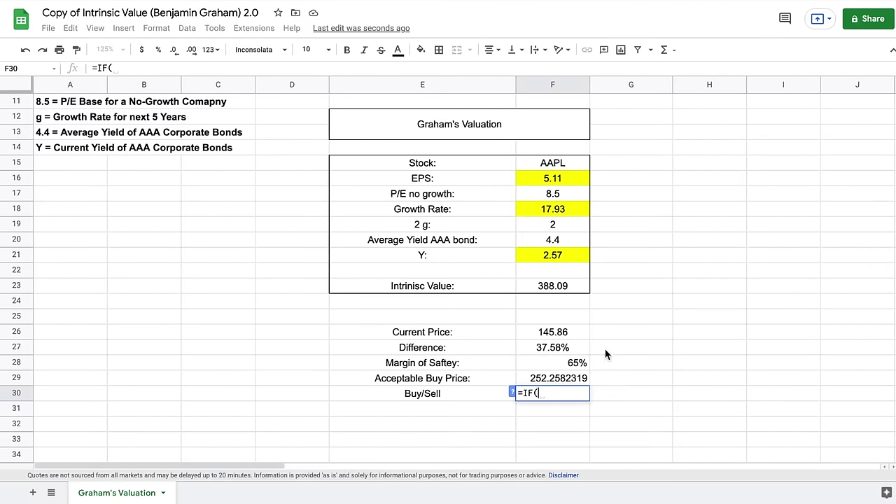
{"action": "left_click", "coordinate": [575, 378]}
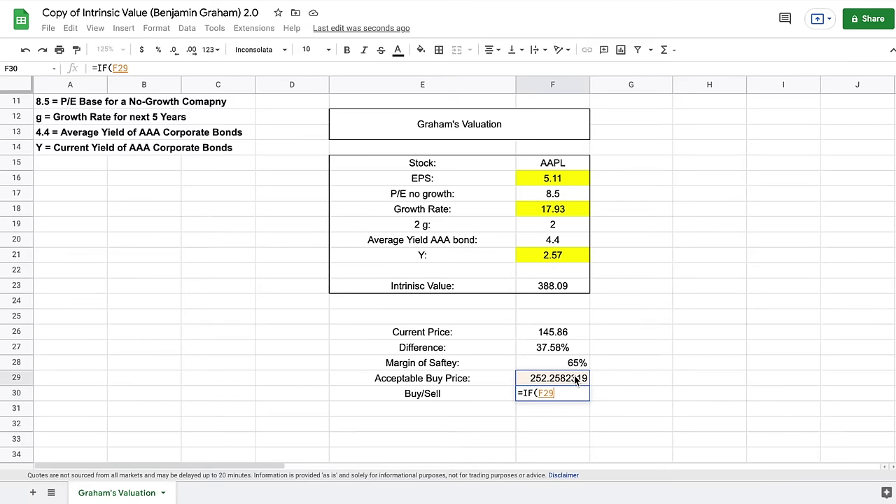
{"action": "type", "text": "<"}
{"action": "left_click", "coordinate": [572, 289]}
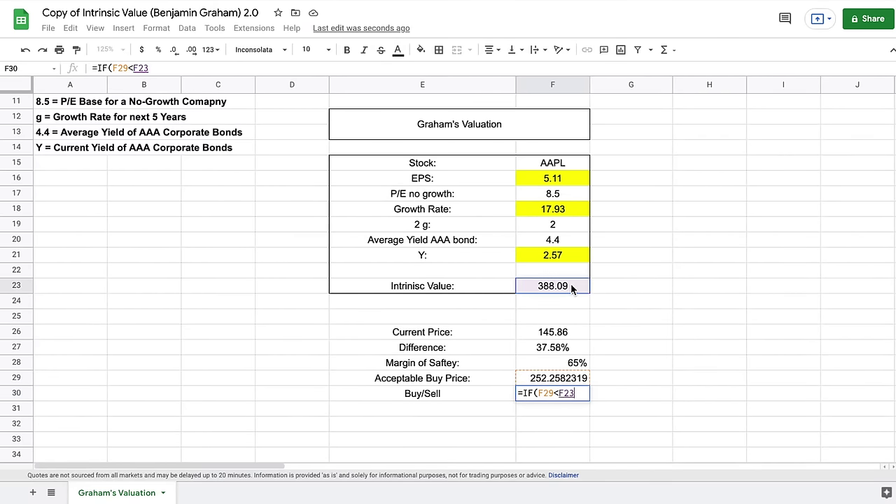
{"action": "type", "text": ",\""}
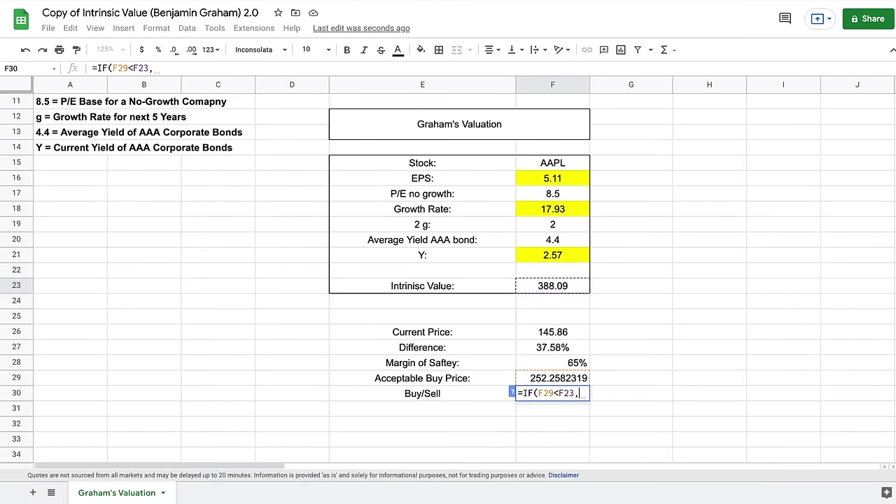
{"action": "type", "text": "Buy"}
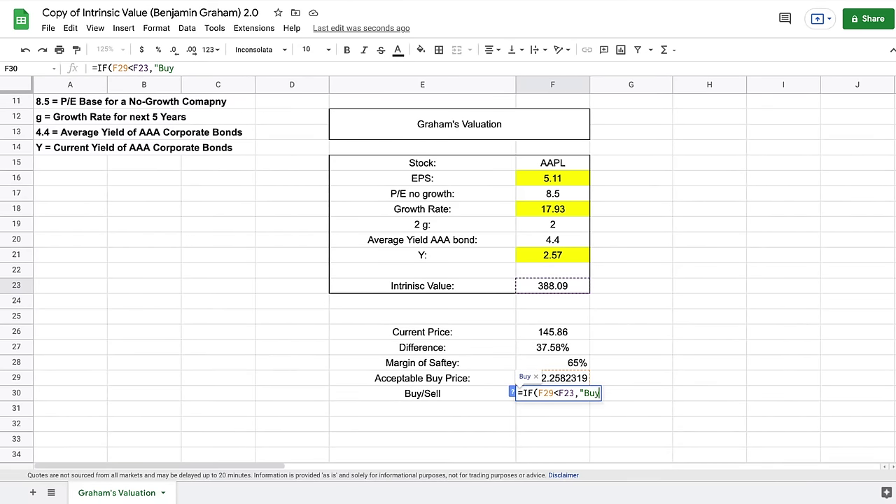
{"action": "type", "text": "\","}
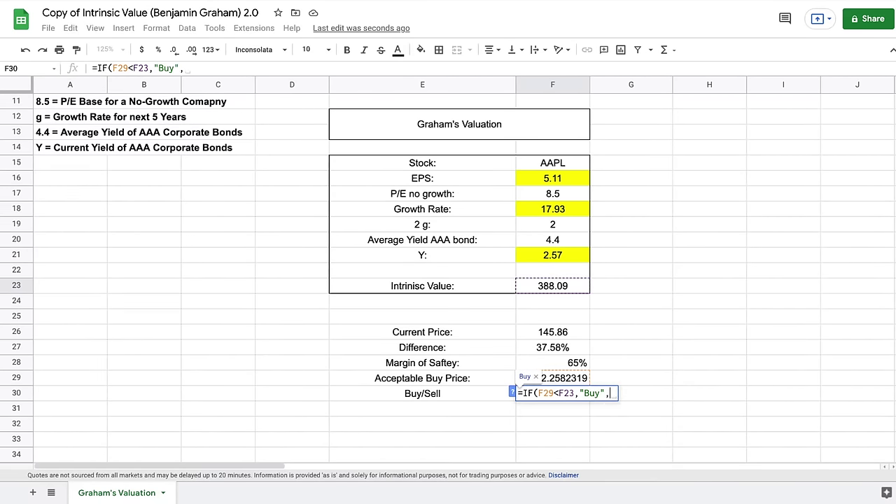
{"action": "type", "text": "\"Sell\")"}
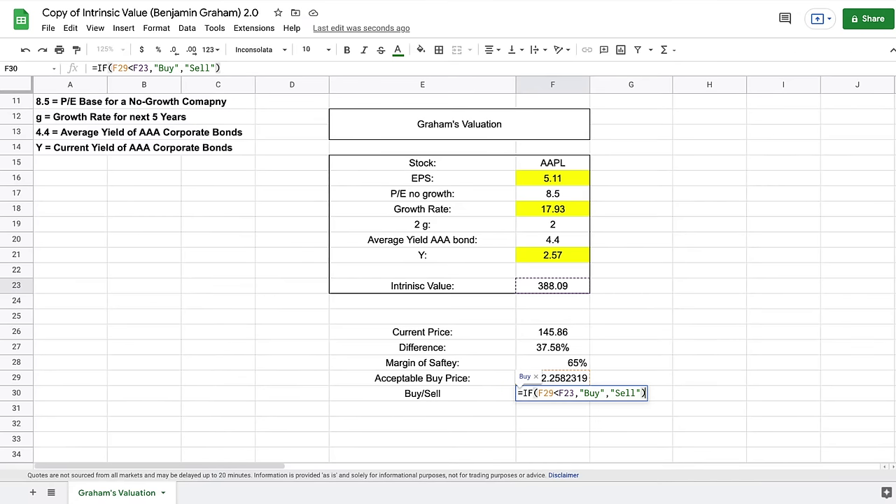
{"action": "key", "text": "Return"}
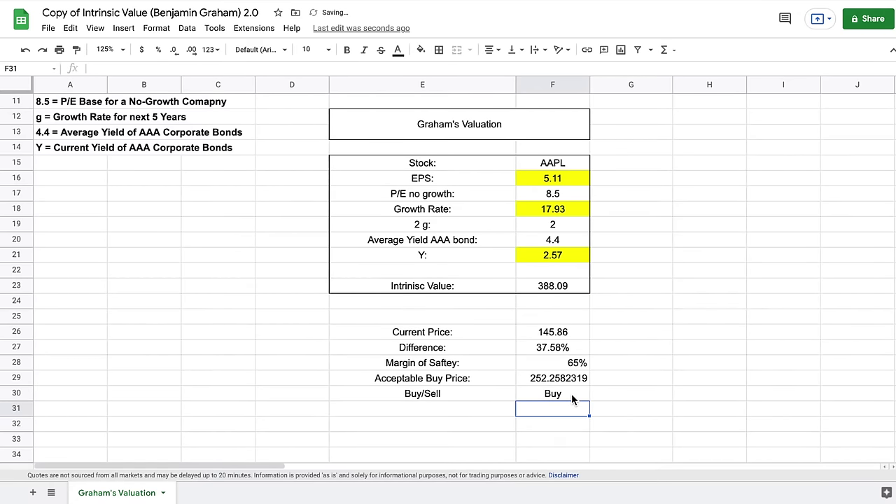
{"action": "left_click", "coordinate": [571, 394]}
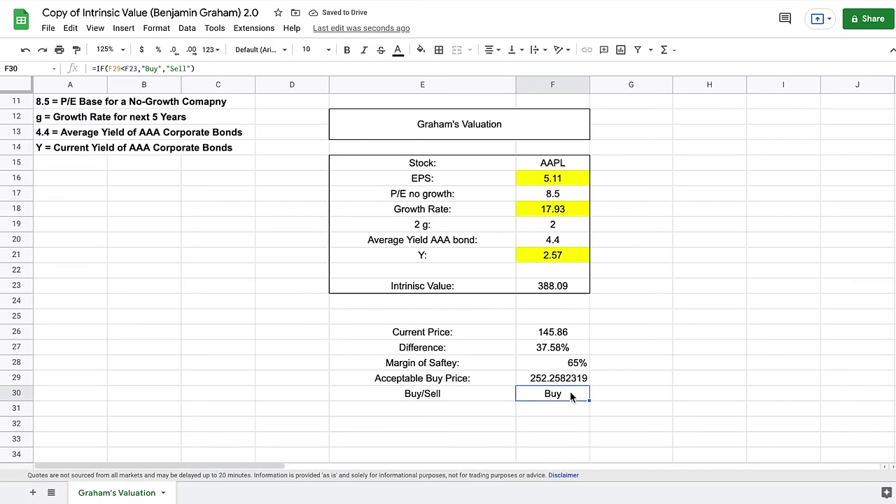
Center-align cells E26 to F30 horizontally and add an outer border around the block.
{"action": "left_click_drag", "start_coordinate": [438, 335], "coordinate": [552, 347]}
{"action": "left_click_drag", "start_coordinate": [552, 396], "coordinate": [552, 396]}
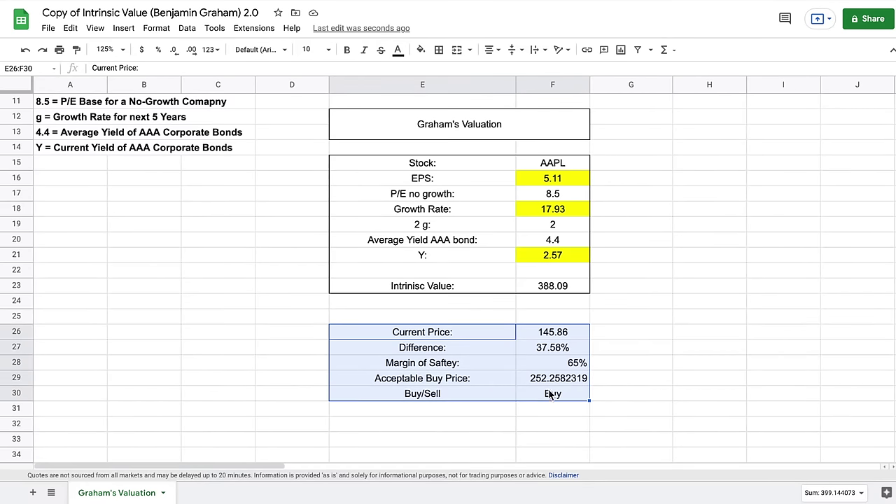
{"action": "left_click", "coordinate": [492, 49]}
{"action": "left_click", "coordinate": [503, 71]}
{"action": "left_click", "coordinate": [439, 50]}
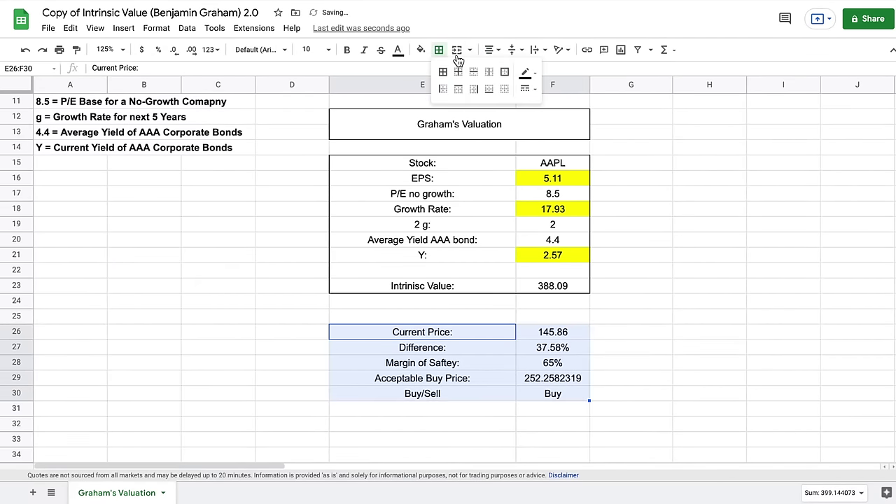
{"action": "left_click", "coordinate": [505, 72]}
{"action": "left_click", "coordinate": [637, 179]}
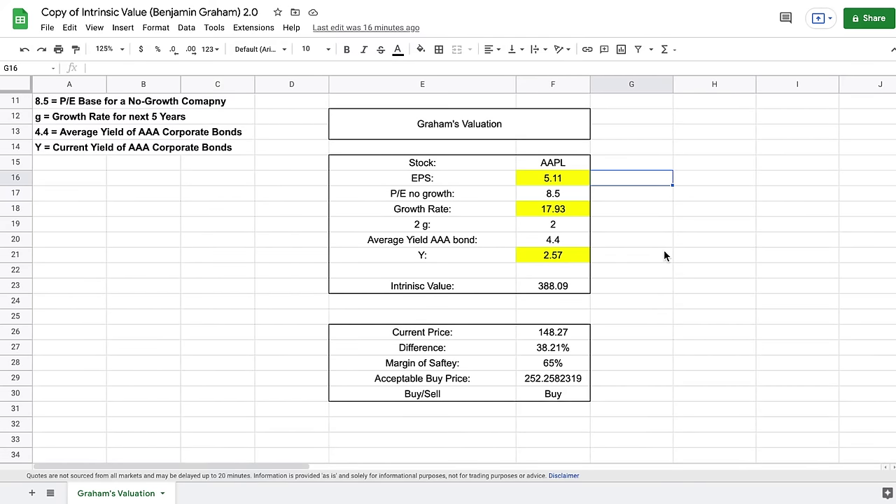
Review the intrinsic value, Buy/Sell, margin of safety and current price cells, as well as Graham's formula above the table.
{"action": "left_click", "coordinate": [543, 285]}
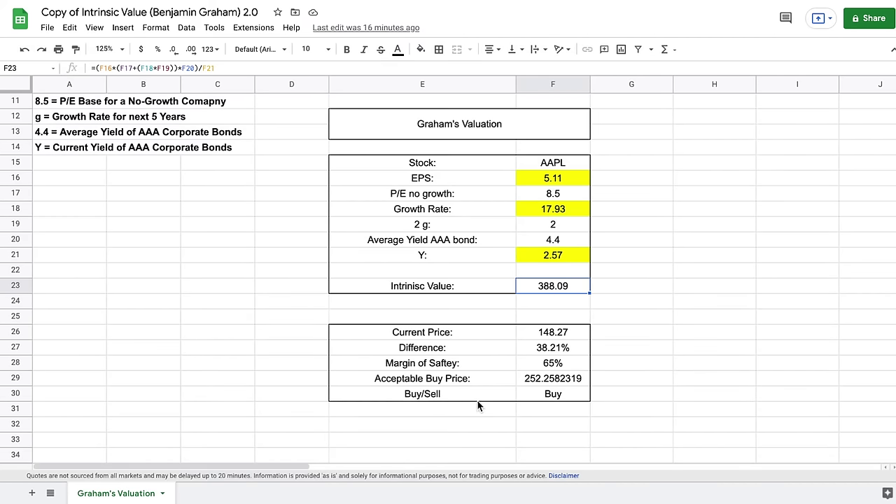
{"action": "left_click", "coordinate": [563, 397]}
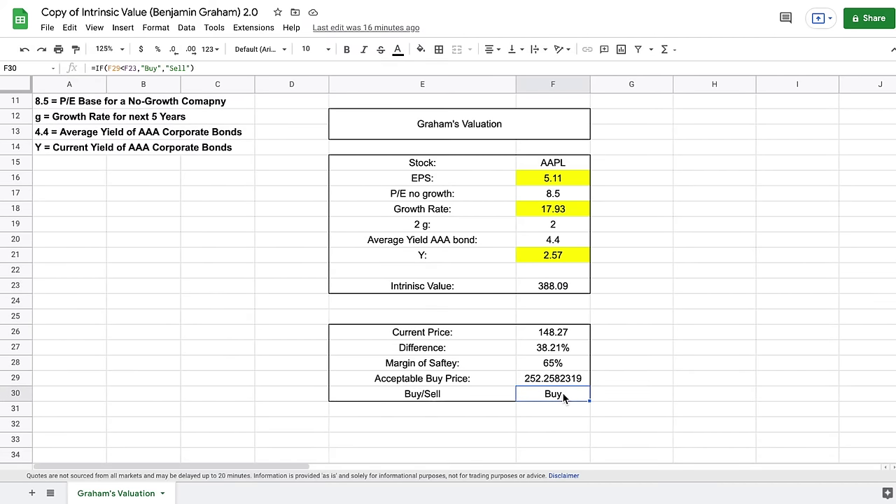
{"action": "left_click_drag", "start_coordinate": [482, 366], "coordinate": [535, 362]}
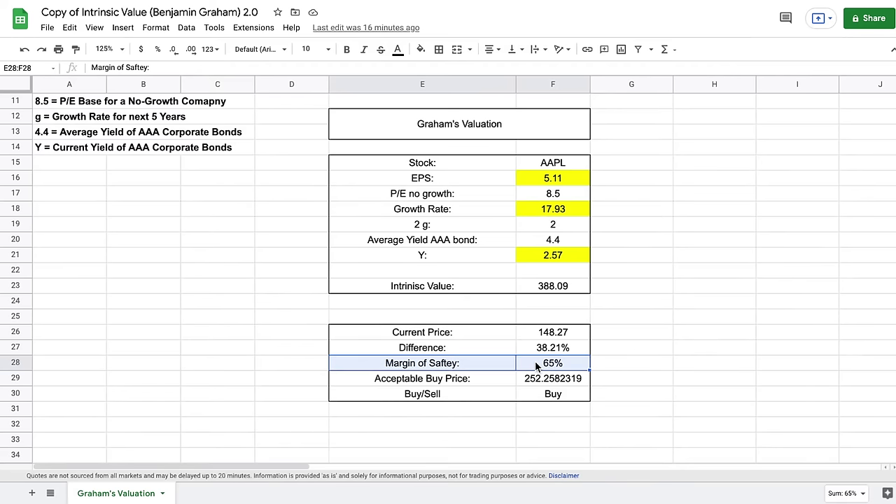
{"action": "left_click", "coordinate": [669, 289]}
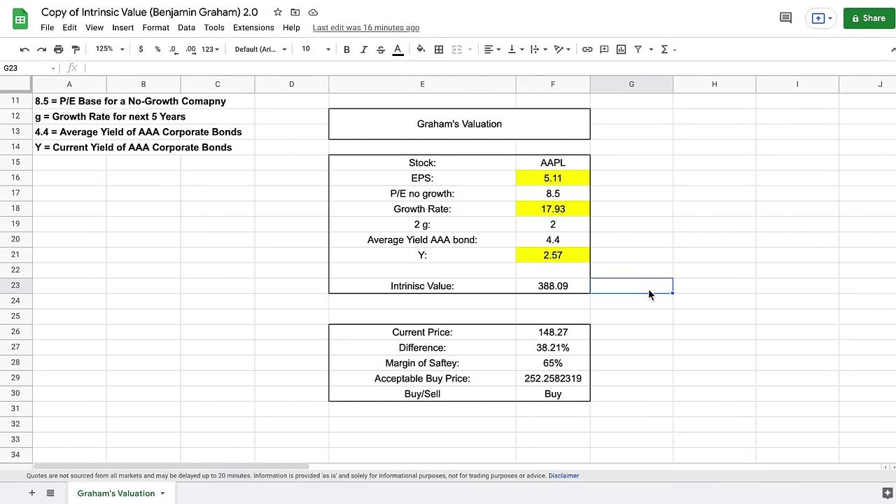
{"action": "left_click", "coordinate": [578, 288]}
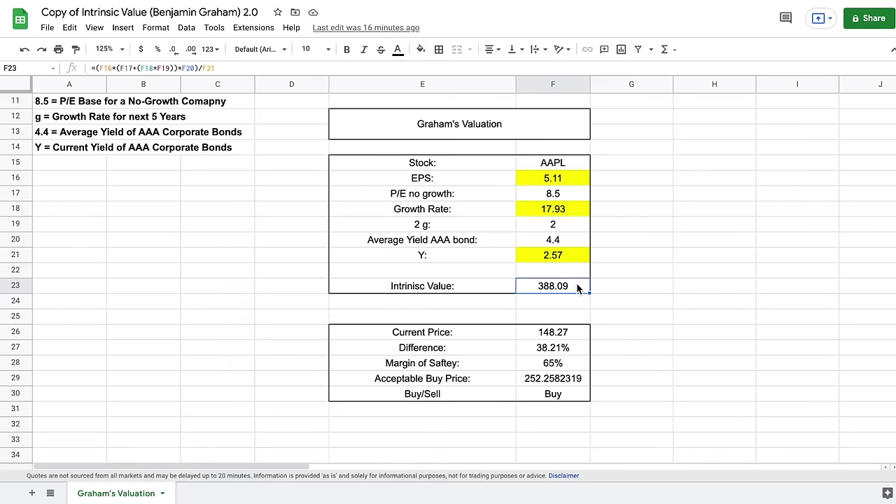
{"action": "left_click", "coordinate": [564, 334]}
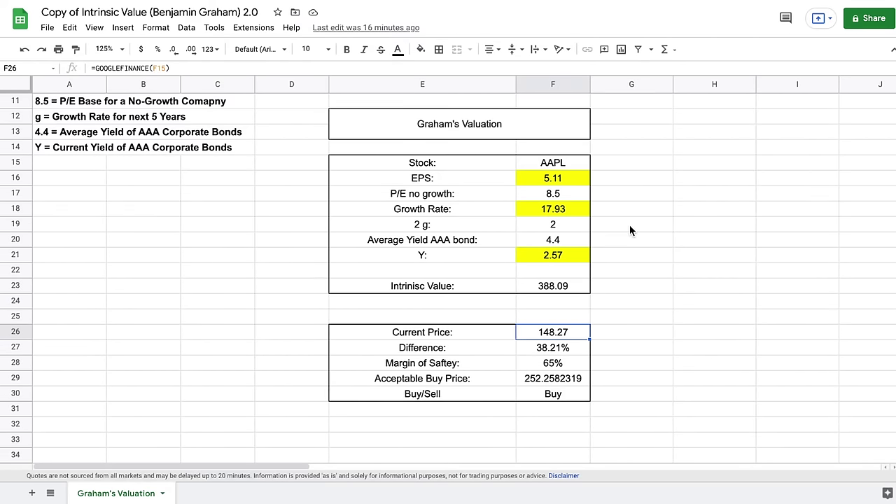
{"action": "scroll", "coordinate": [629, 229], "scroll_direction": "up", "scroll_amount": 5}
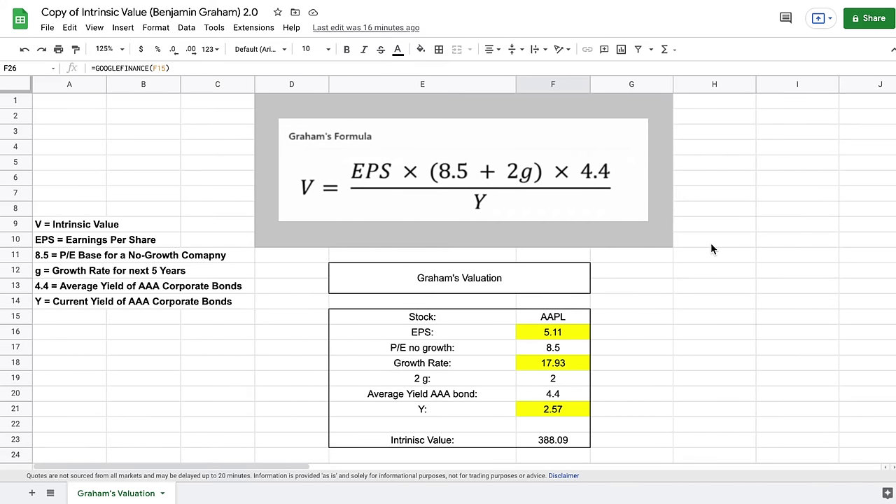
{"action": "left_click", "coordinate": [710, 243]}
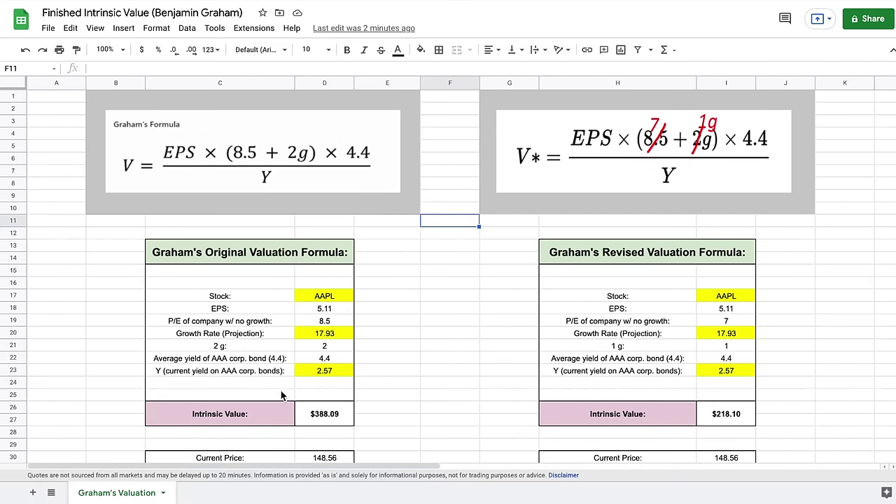
In the Finished Intrinsic Value spreadsheet, examine the original valuation's intrinsic value formula, price comparison and no-growth P/E row beside the revised valuation.
{"action": "scroll", "coordinate": [295, 395], "scroll_direction": "down", "scroll_amount": 2}
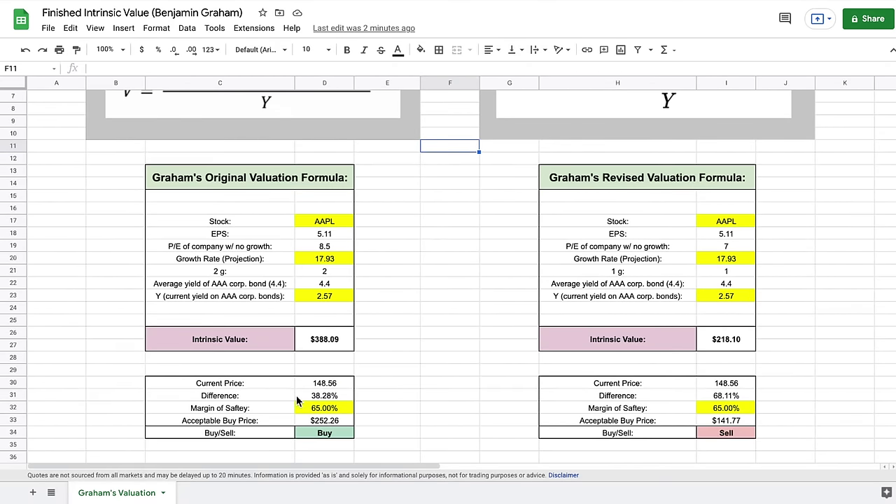
{"action": "left_click", "coordinate": [338, 344]}
{"action": "scroll", "coordinate": [341, 245], "scroll_direction": "up", "scroll_amount": 1}
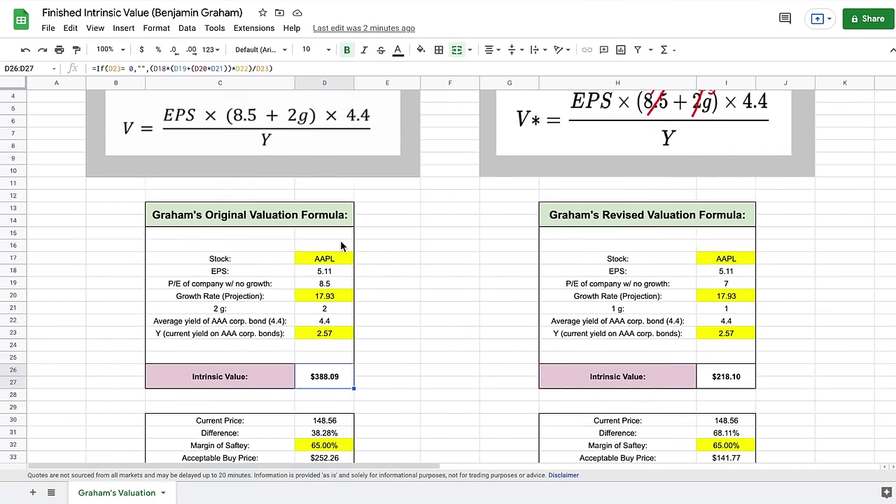
{"action": "scroll", "coordinate": [342, 245], "scroll_direction": "up", "scroll_amount": 1}
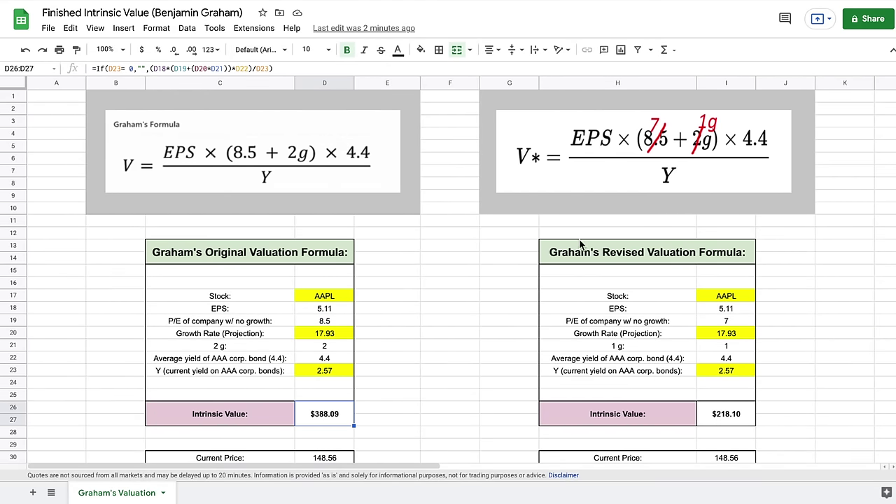
{"action": "left_click_drag", "start_coordinate": [245, 326], "coordinate": [310, 323]}
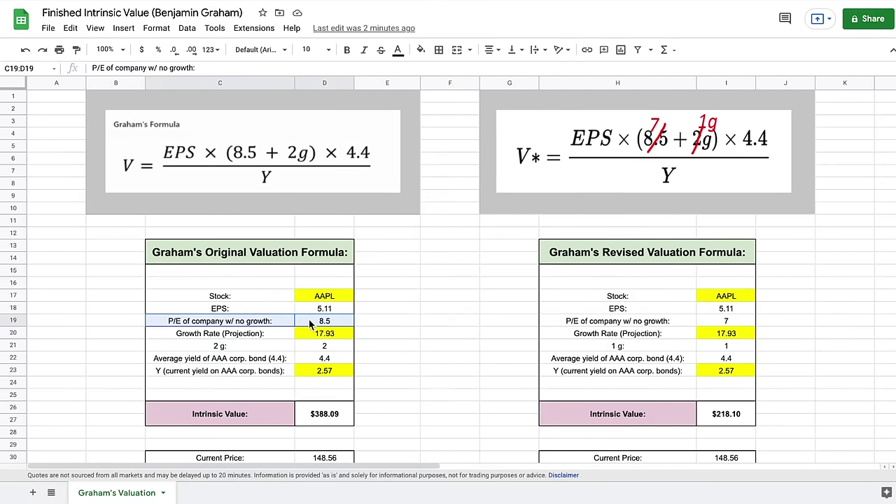
Compare the no-growth P/E and growth multiplier rows of the original and revised valuation tables.
{"action": "left_click", "coordinate": [637, 323]}
{"action": "left_click_drag", "start_coordinate": [703, 324], "coordinate": [704, 325]}
{"action": "left_click_drag", "start_coordinate": [269, 354], "coordinate": [308, 354]}
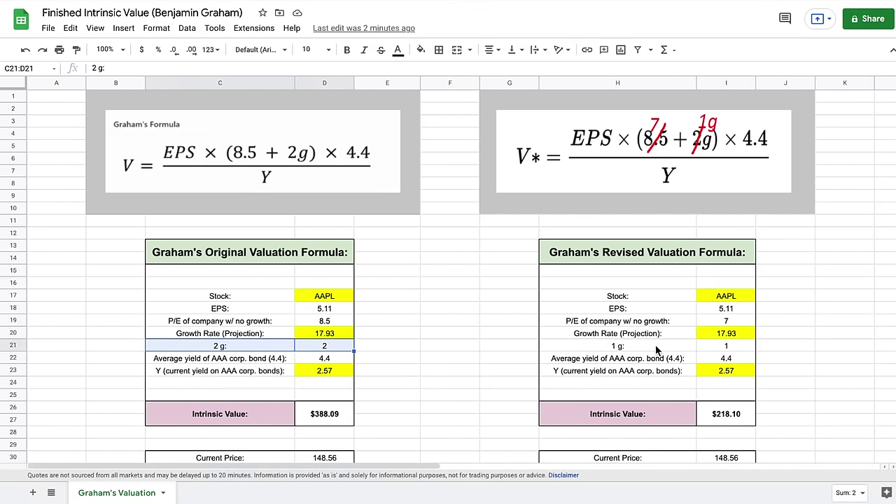
{"action": "left_click_drag", "start_coordinate": [657, 348], "coordinate": [703, 345]}
{"action": "scroll", "coordinate": [488, 318], "scroll_direction": "down", "scroll_amount": 1}
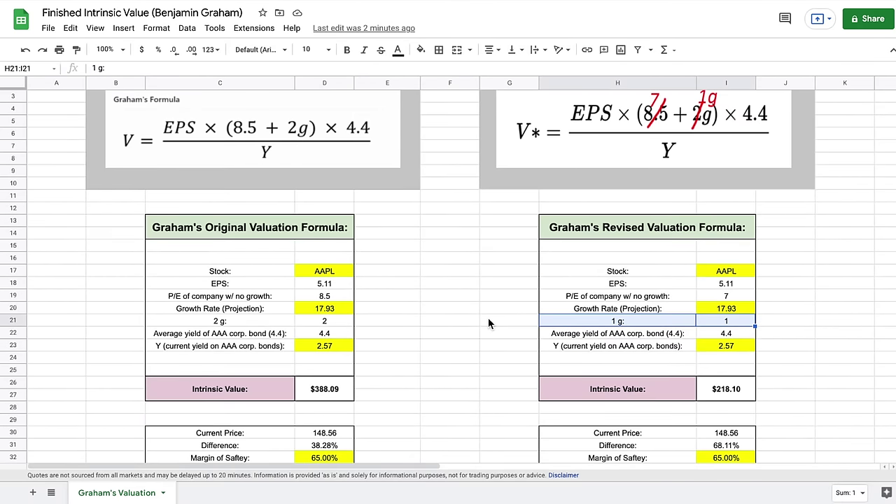
{"action": "left_click", "coordinate": [487, 318]}
{"action": "scroll", "coordinate": [487, 318], "scroll_direction": "down", "scroll_amount": 2}
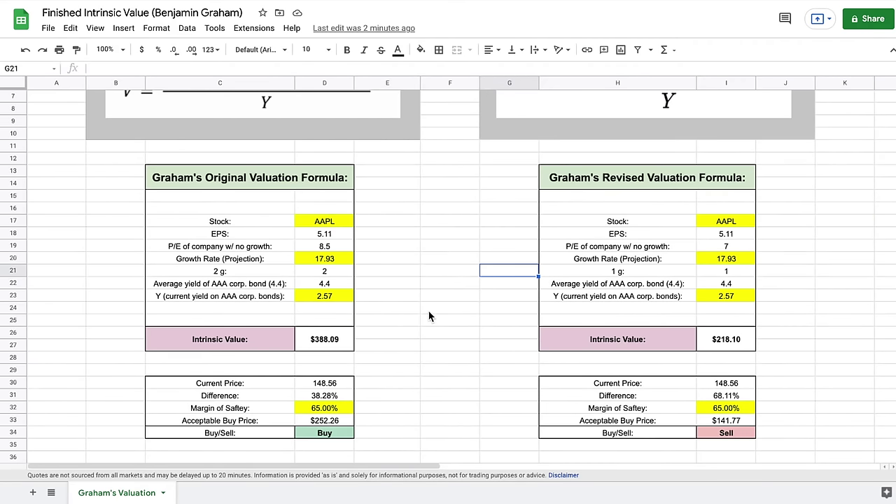
Compare the intrinsic value, acceptable buy price and Buy/Sell cells of the original and revised valuations.
{"action": "left_click", "coordinate": [343, 347]}
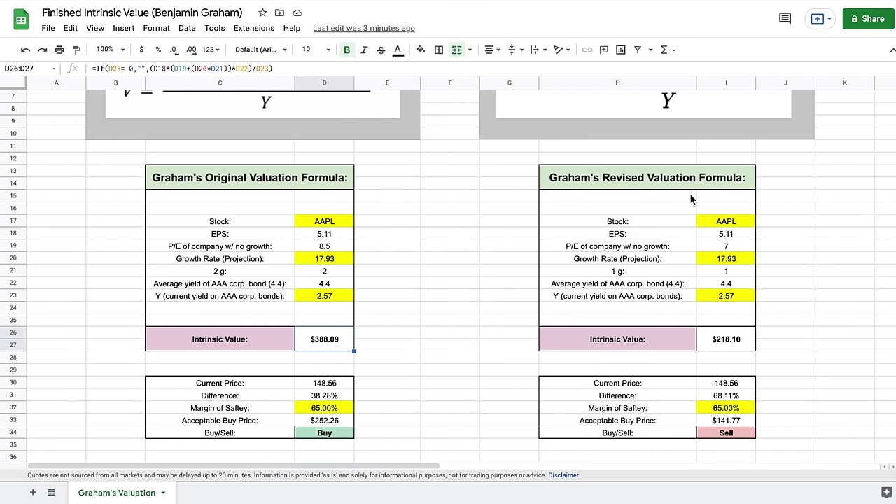
{"action": "left_click", "coordinate": [747, 347]}
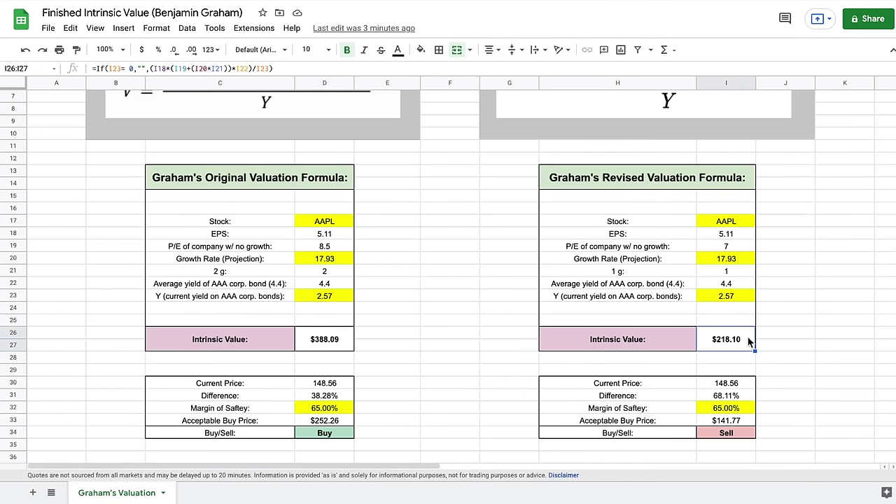
{"action": "scroll", "coordinate": [658, 226], "scroll_direction": "up", "scroll_amount": 2}
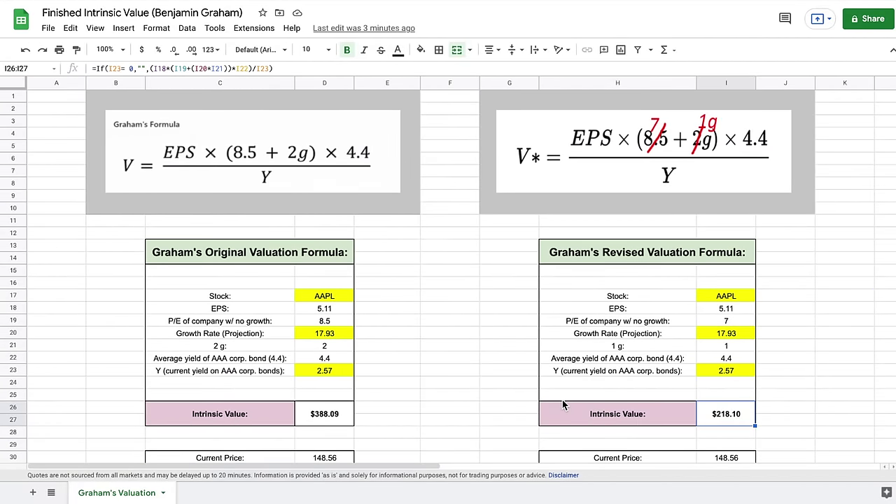
{"action": "scroll", "coordinate": [563, 402], "scroll_direction": "down", "scroll_amount": 4}
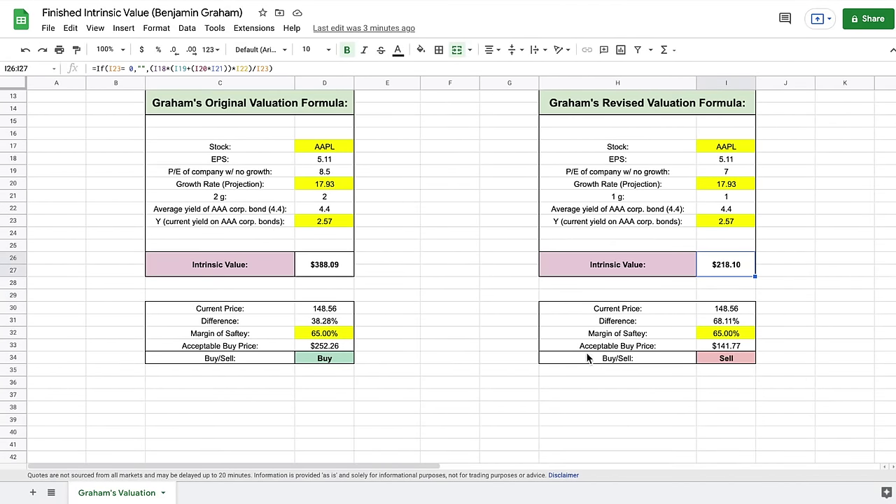
{"action": "left_click", "coordinate": [745, 346]}
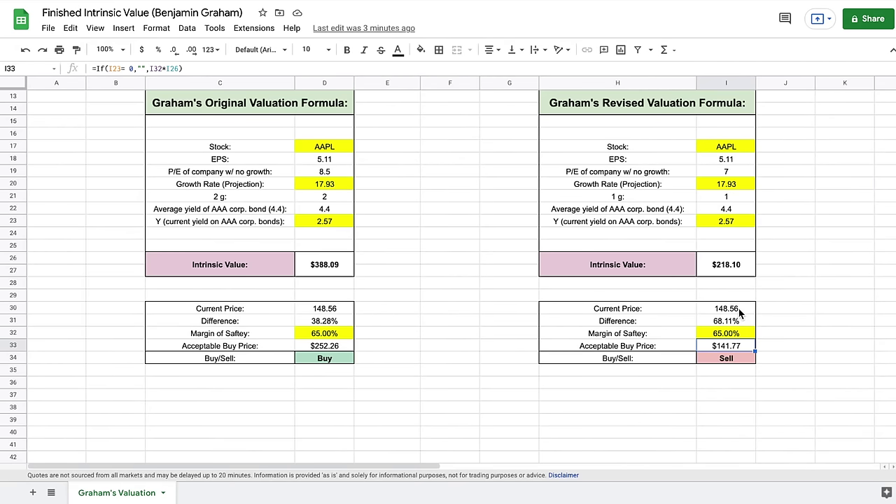
{"action": "left_click", "coordinate": [784, 331]}
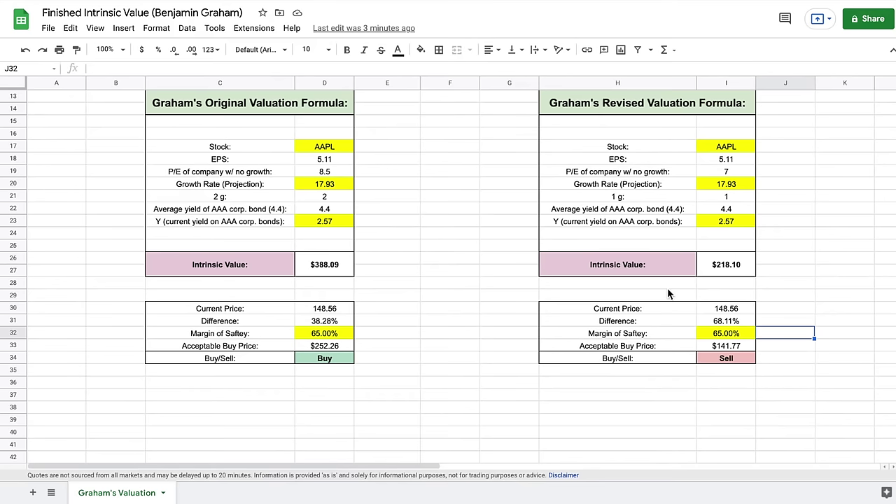
{"action": "left_click", "coordinate": [332, 359]}
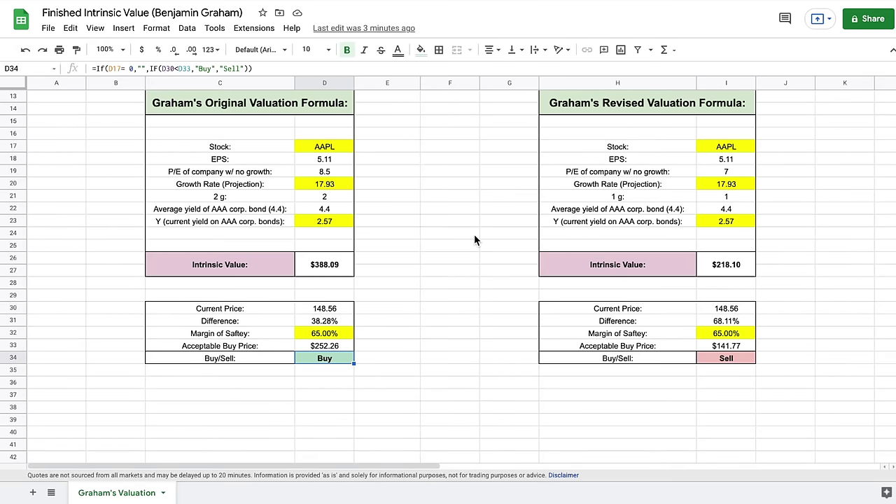
{"action": "scroll", "coordinate": [474, 240], "scroll_direction": "up", "scroll_amount": 4}
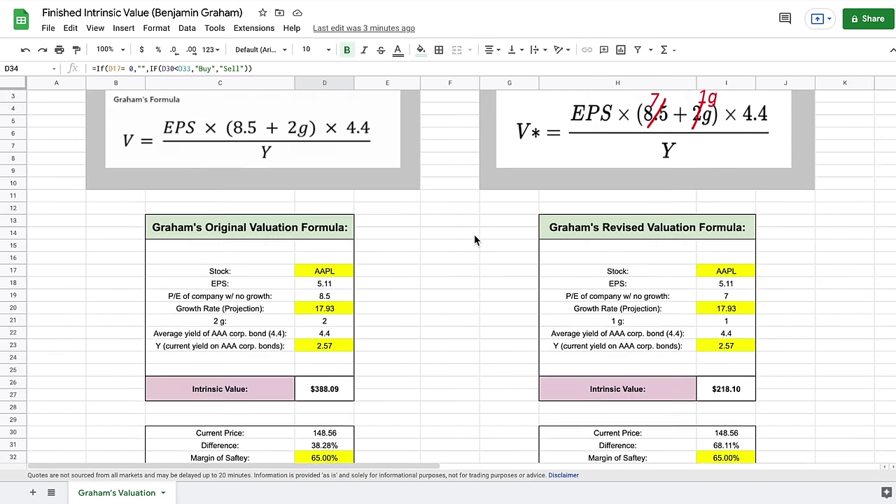
{"action": "left_click", "coordinate": [462, 237]}
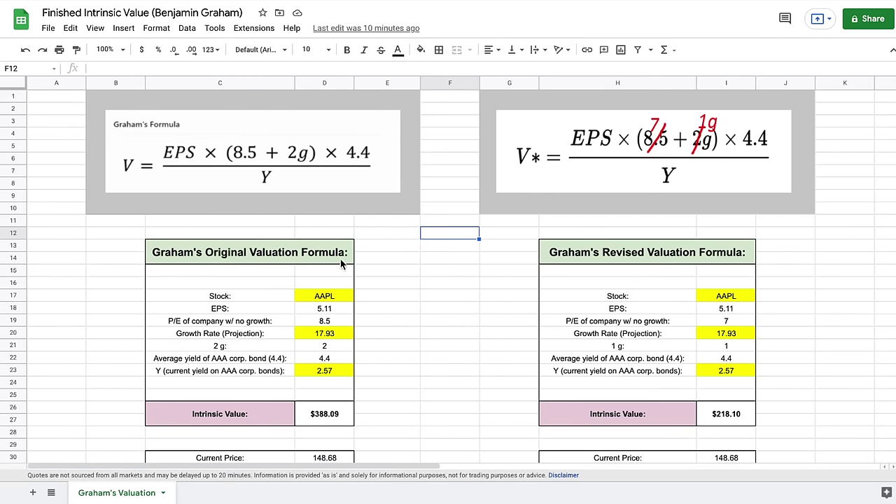
Replace the stock ticker with VZ in both the original and revised valuation tables.
{"action": "scroll", "coordinate": [560, 318], "scroll_direction": "down", "scroll_amount": 3}
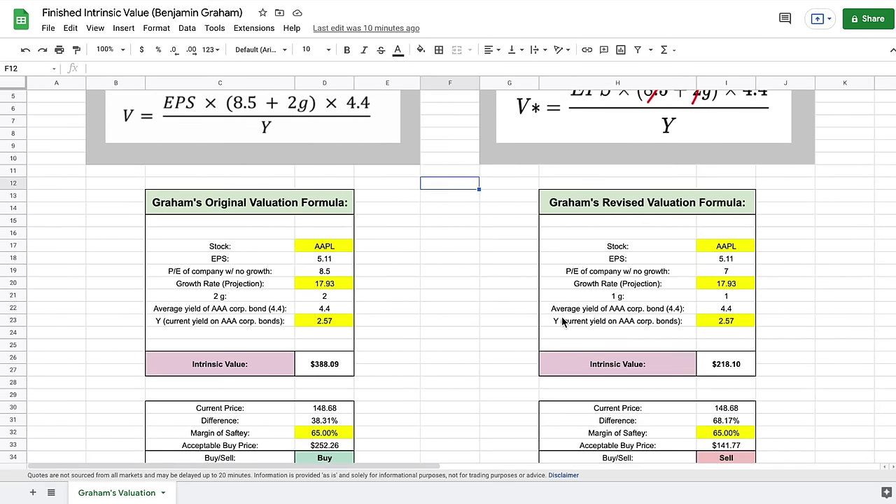
{"action": "scroll", "coordinate": [562, 321], "scroll_direction": "down", "scroll_amount": 1}
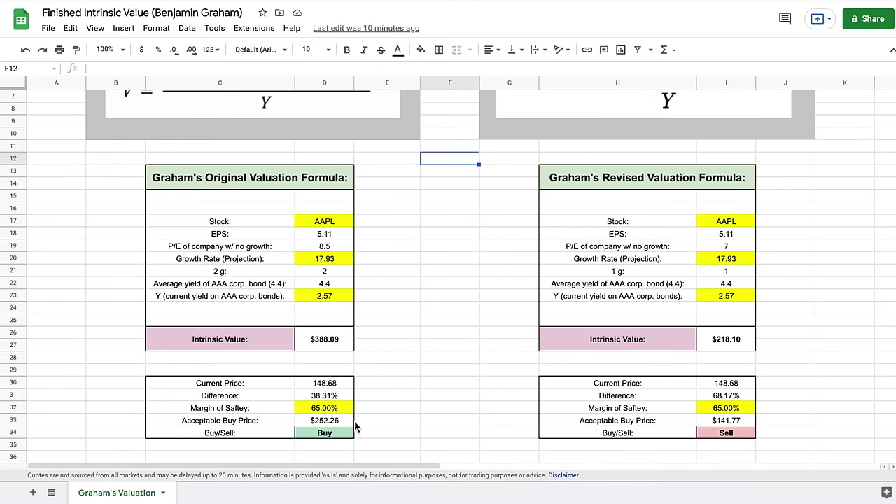
{"action": "scroll", "coordinate": [425, 224], "scroll_direction": "up", "scroll_amount": 1}
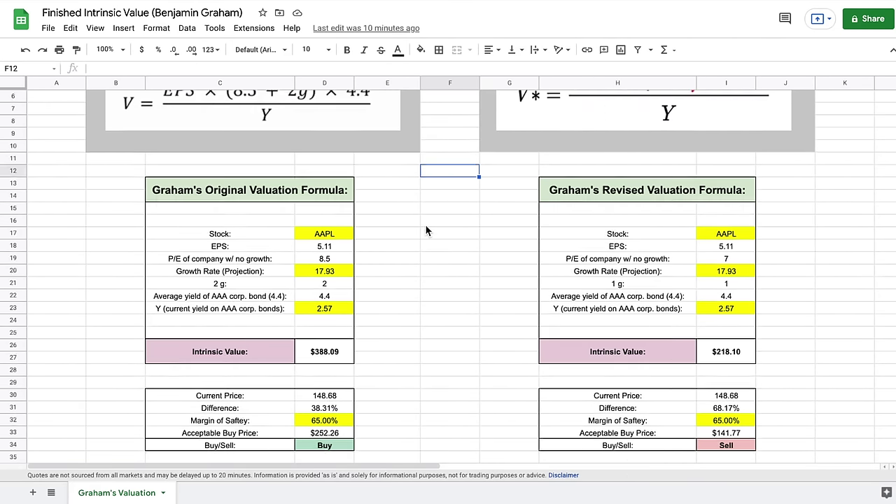
{"action": "scroll", "coordinate": [401, 311], "scroll_direction": "down", "scroll_amount": 1}
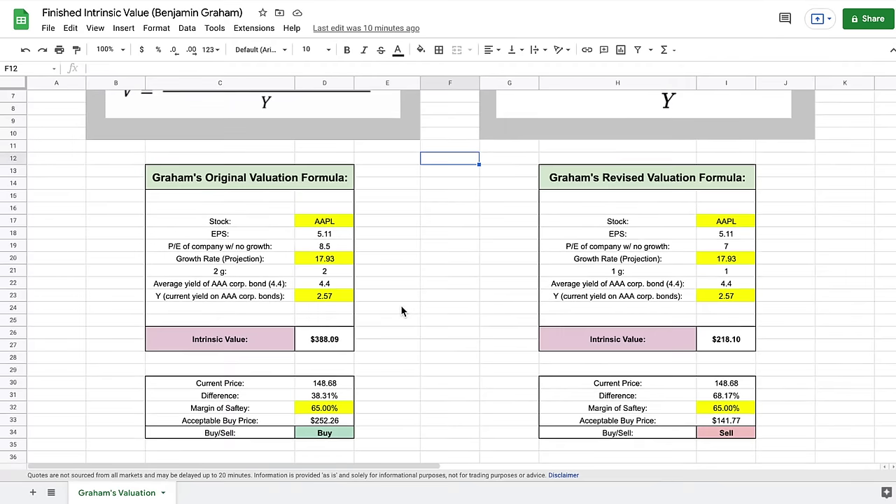
{"action": "left_click", "coordinate": [342, 222]}
{"action": "key", "text": "Delete"}
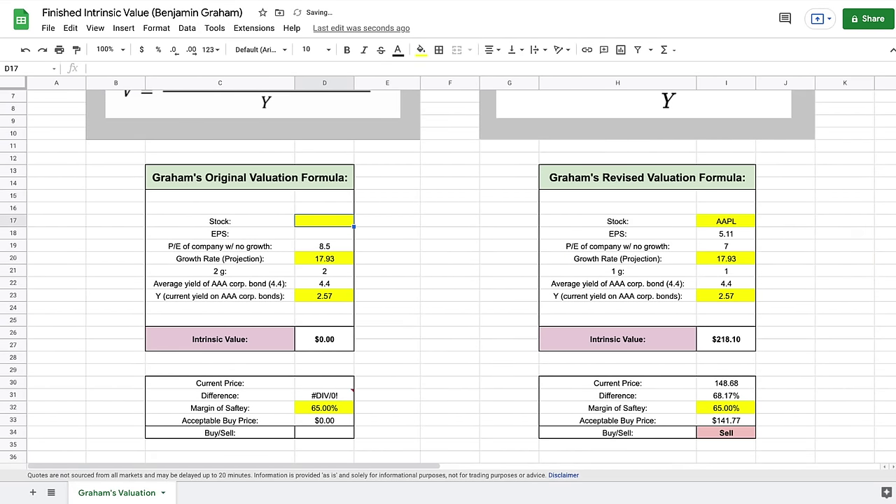
{"action": "type", "text": "VZ"}
{"action": "key", "text": "Return"}
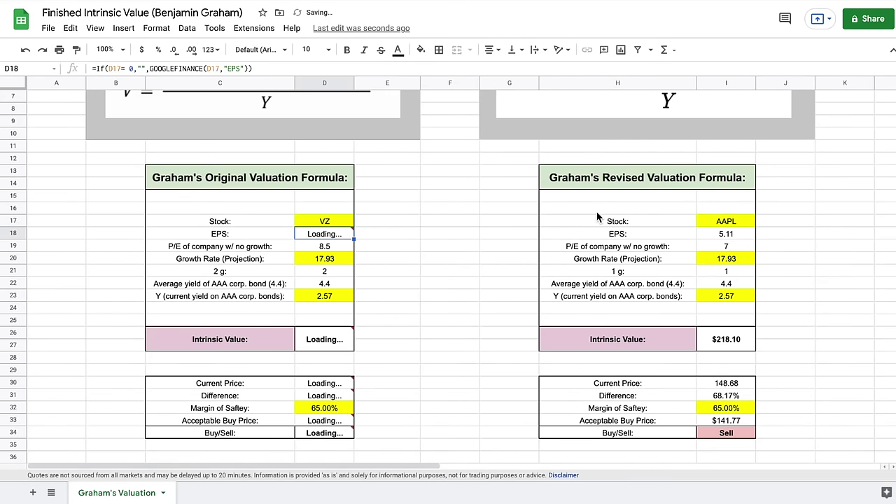
{"action": "left_click", "coordinate": [730, 225]}
{"action": "key", "text": "Delete"}
{"action": "type", "text": "VZ"}
{"action": "key", "text": "Return"}
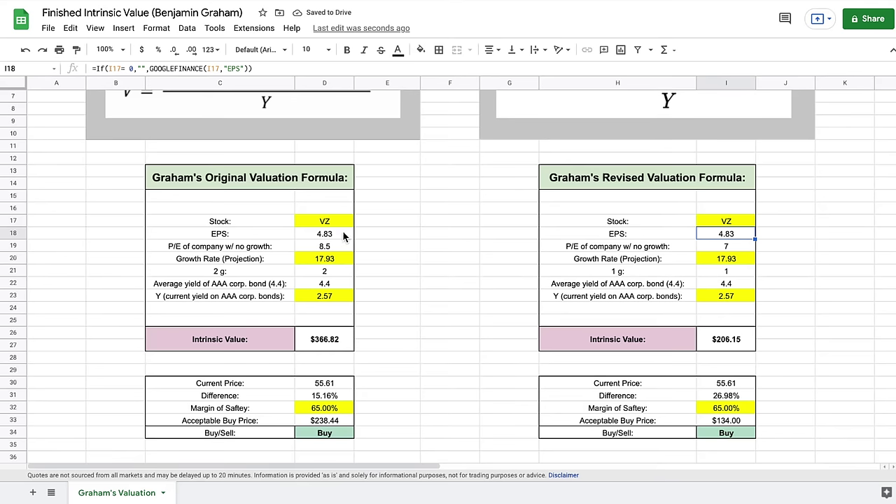
Switch to the web browser, search for "yahoo finance" and open the Yahoo Finance site.
{"action": "left_click", "coordinate": [259, 261]}
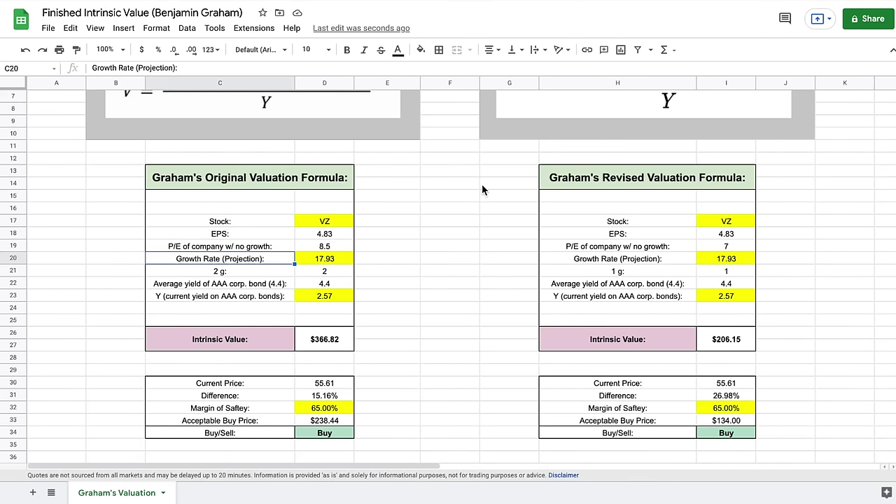
{"action": "scroll", "coordinate": [481, 178], "scroll_direction": "up", "scroll_amount": 3}
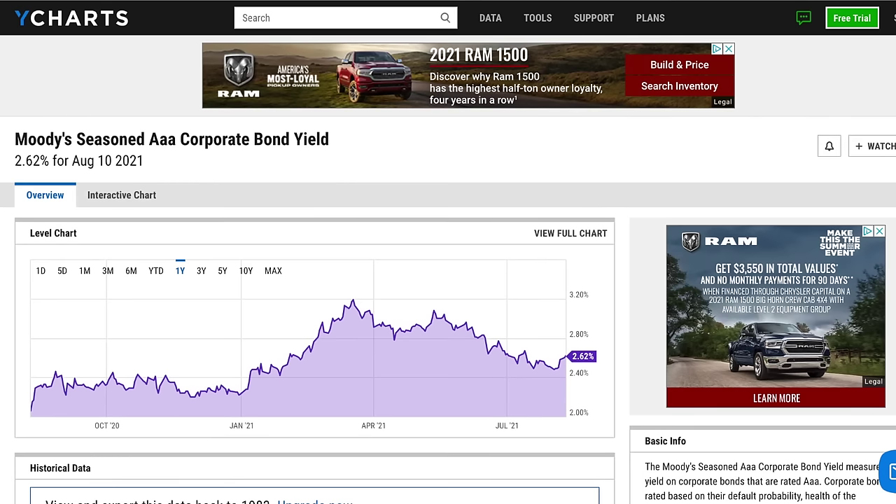
{"action": "key", "text": "ctrl+l"}
{"action": "type", "text": "ya"}
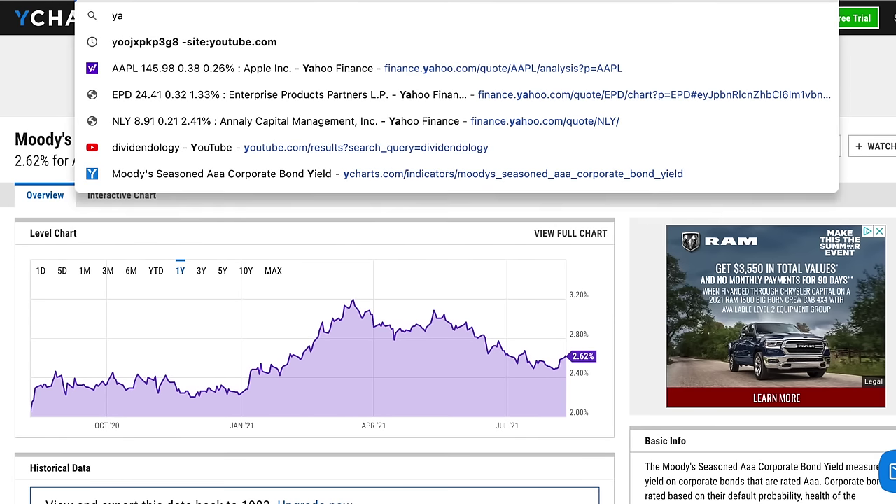
{"action": "type", "text": "hoo finance"}
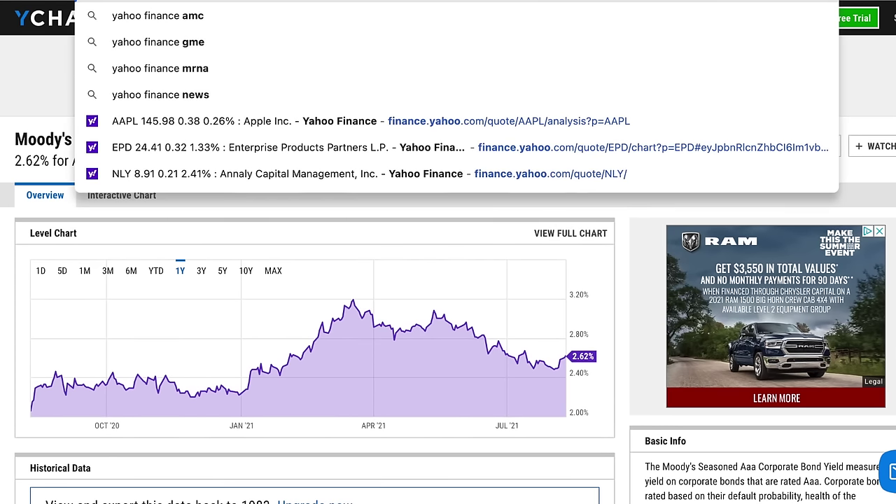
{"action": "key", "text": "Return"}
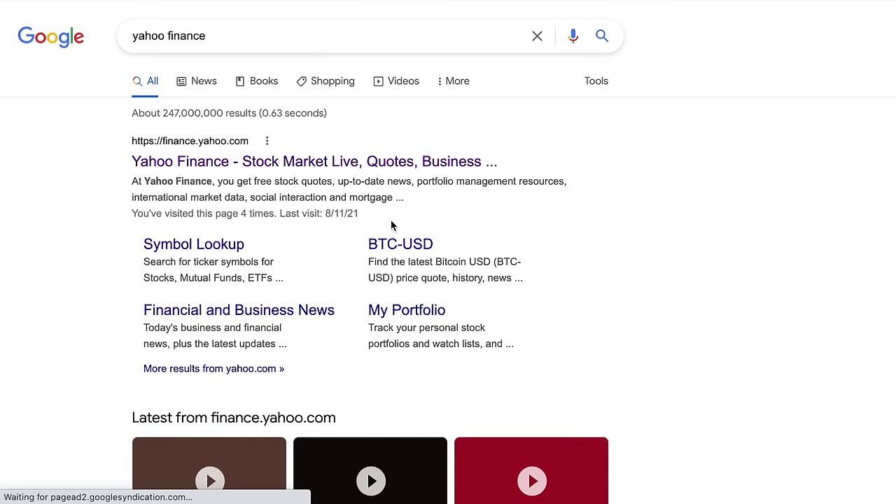
{"action": "left_click", "coordinate": [396, 163]}
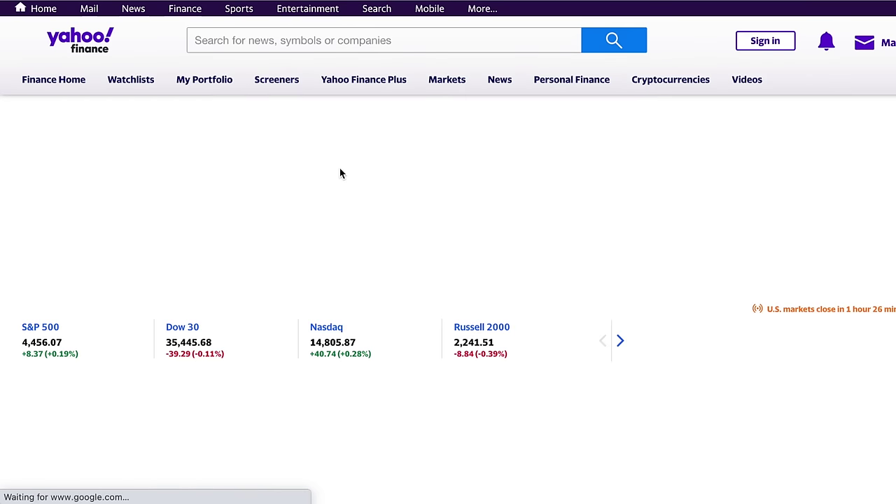
Look up VZ on Yahoo Finance and examine the analyst estimates on Verizon's Analysis page for the projected growth rate.
{"action": "left_click", "coordinate": [335, 40]}
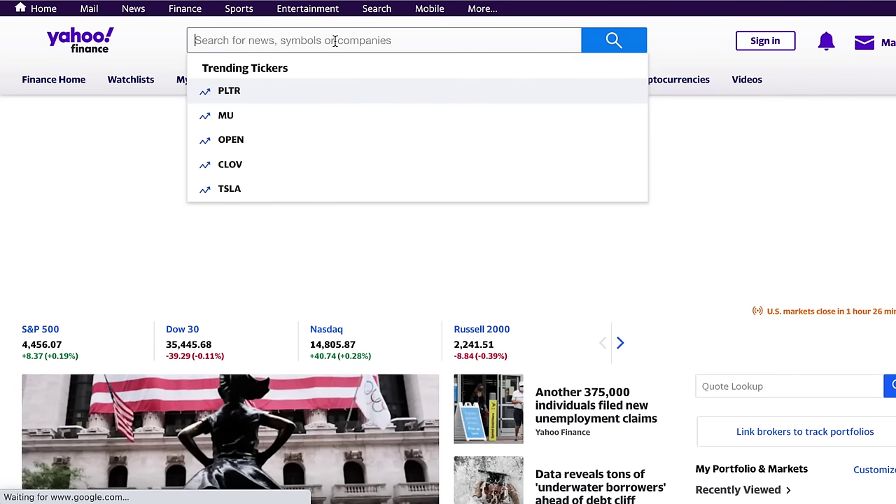
{"action": "type", "text": "vz"}
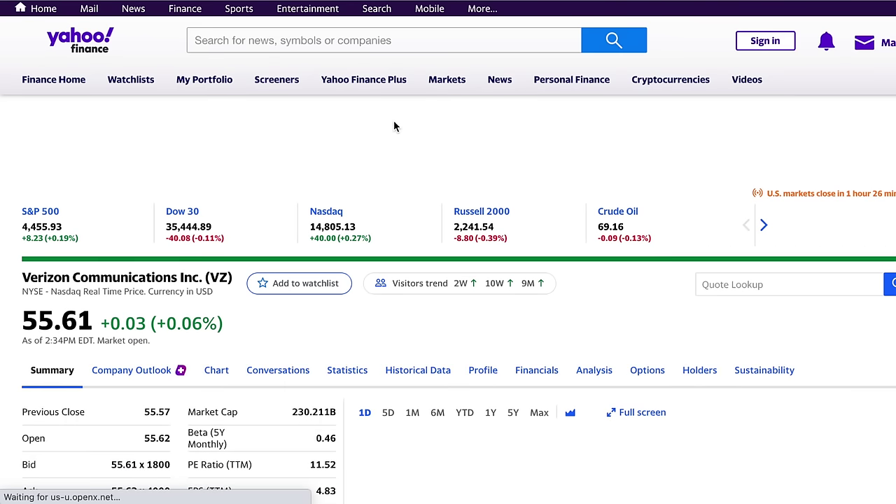
{"action": "scroll", "coordinate": [350, 357], "scroll_direction": "down", "scroll_amount": 5}
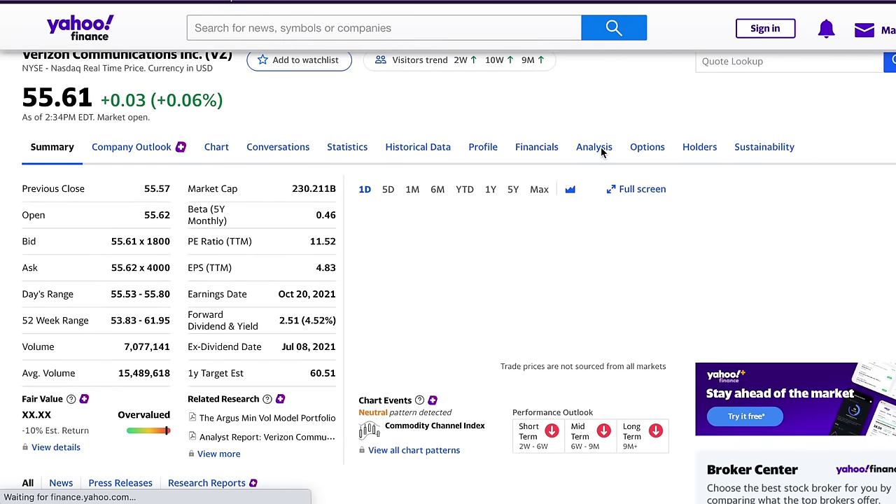
{"action": "left_click", "coordinate": [600, 152]}
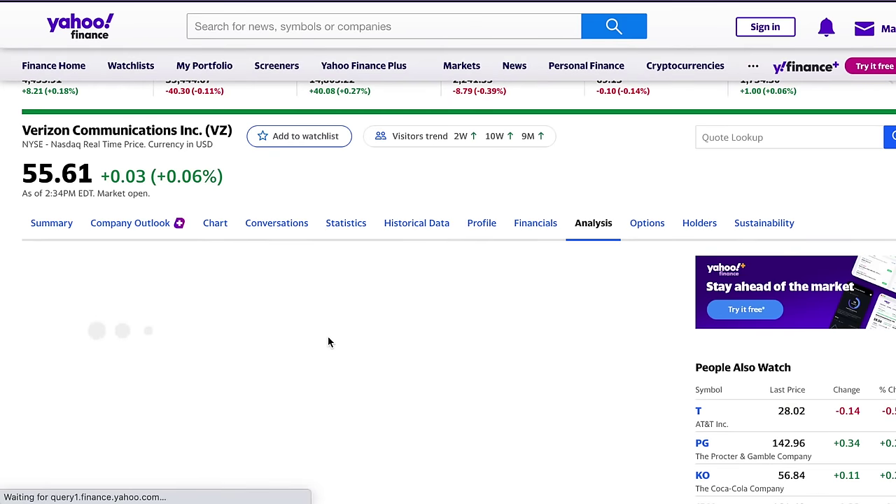
{"action": "scroll", "coordinate": [328, 341], "scroll_direction": "down", "scroll_amount": 7}
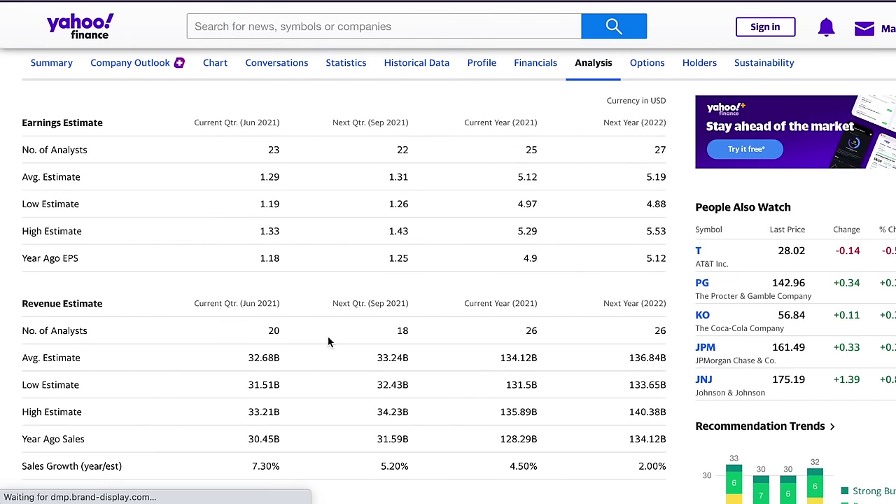
{"action": "scroll", "coordinate": [328, 341], "scroll_direction": "down", "scroll_amount": 6}
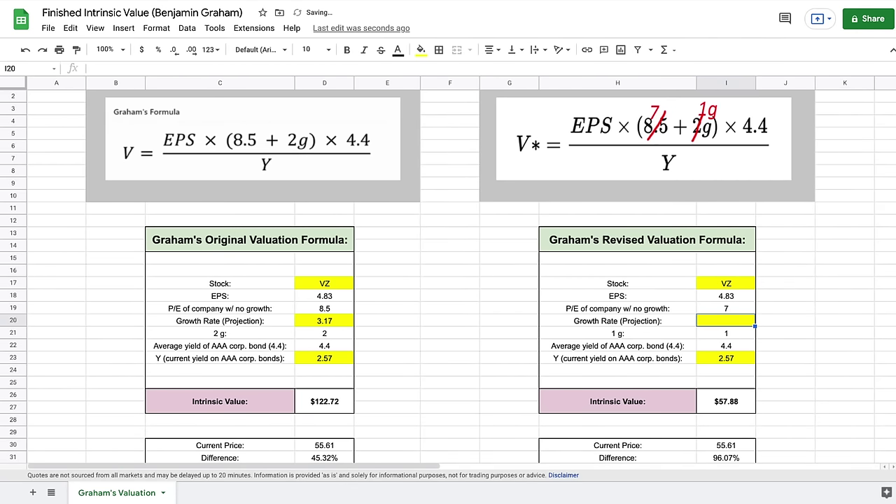
Back in the Finished Intrinsic Value spreadsheet, set the projected growth rate to 3.17 in both valuation tables.
{"action": "type", "text": "3.17"}
{"action": "key", "text": "Return"}
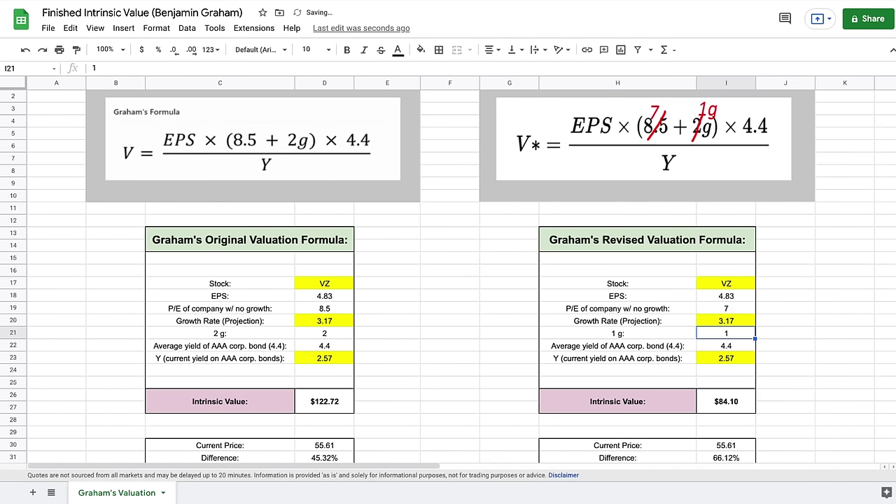
Review the current AAA corporate bond yield row (Y) in the original valuation table.
{"action": "scroll", "coordinate": [462, 346], "scroll_direction": "down", "scroll_amount": 1}
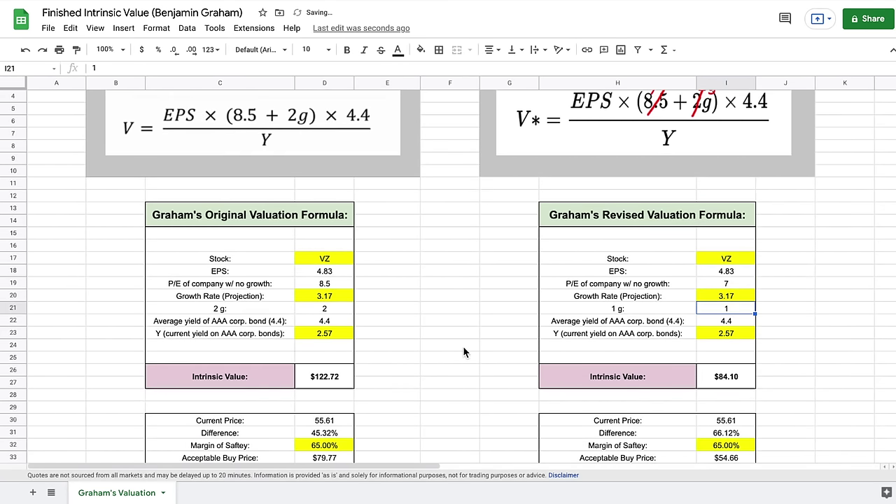
{"action": "left_click", "coordinate": [275, 334]}
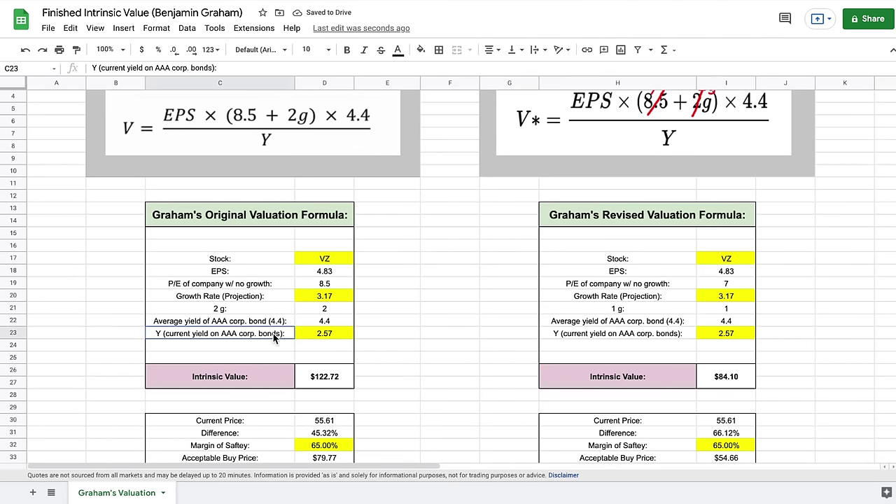
{"action": "left_click_drag", "start_coordinate": [275, 335], "coordinate": [305, 335]}
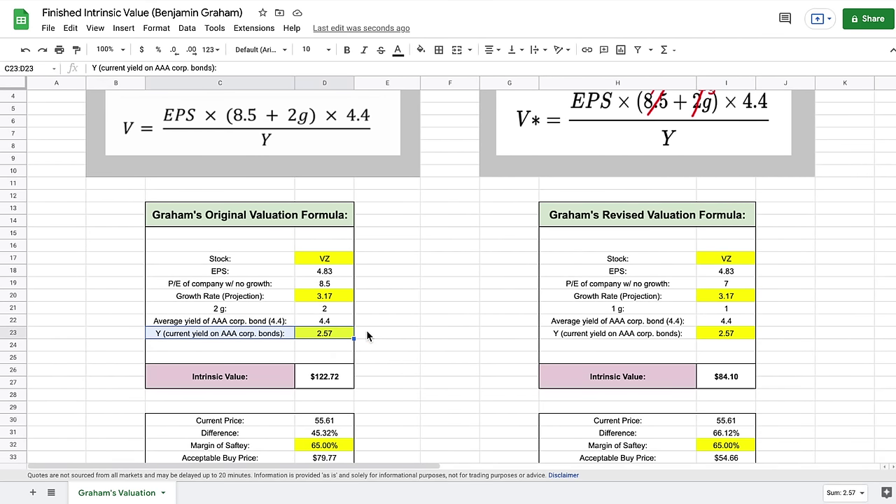
Review the margin of safety row below the original valuation table for VZ.
{"action": "scroll", "coordinate": [593, 381], "scroll_direction": "down", "scroll_amount": 1}
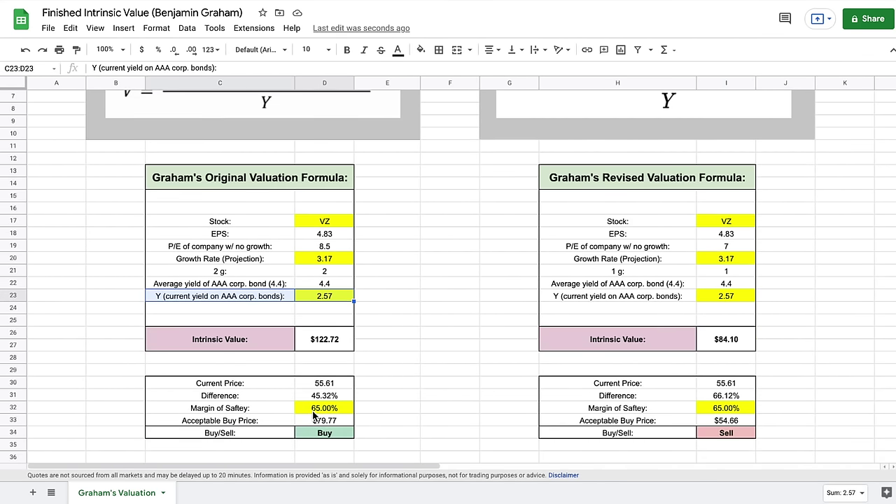
{"action": "left_click_drag", "start_coordinate": [261, 405], "coordinate": [324, 412]}
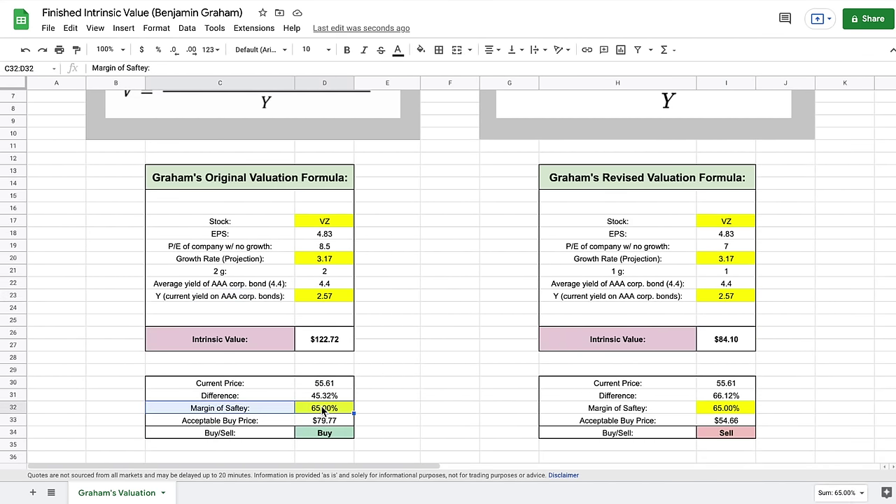
{"action": "left_click", "coordinate": [531, 296]}
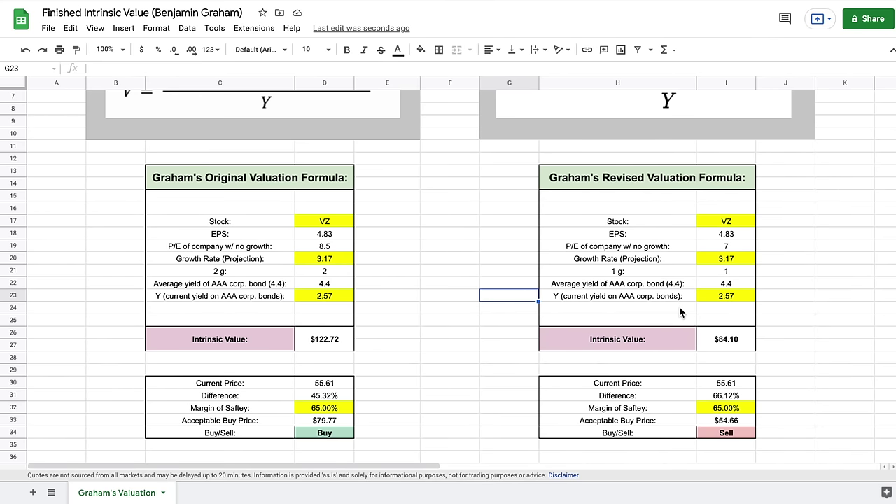
Compare the intrinsic value and Buy/Sell cells for VZ between Graham's original and revised valuation tables.
{"action": "left_click", "coordinate": [341, 348]}
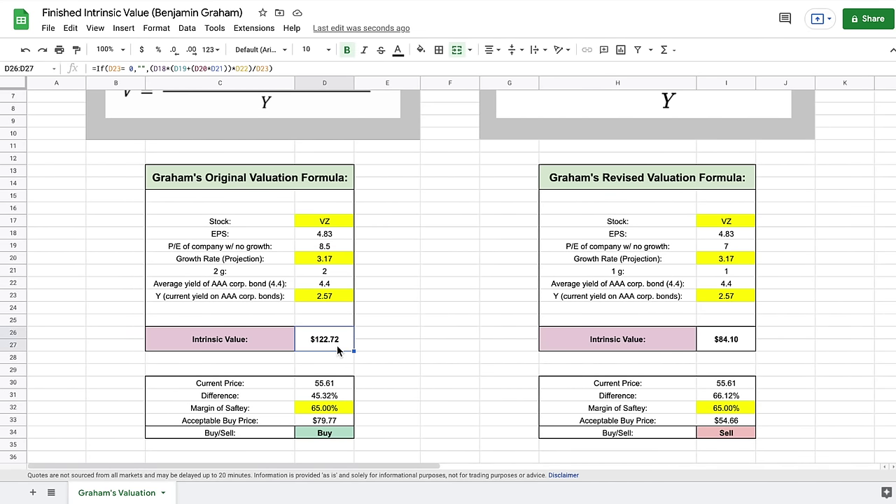
{"action": "left_click", "coordinate": [745, 345]}
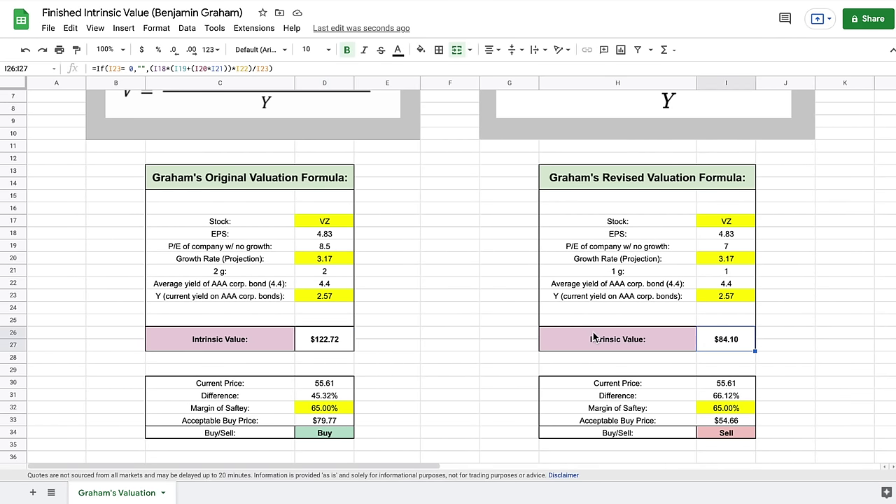
{"action": "scroll", "coordinate": [593, 331], "scroll_direction": "down", "scroll_amount": 2}
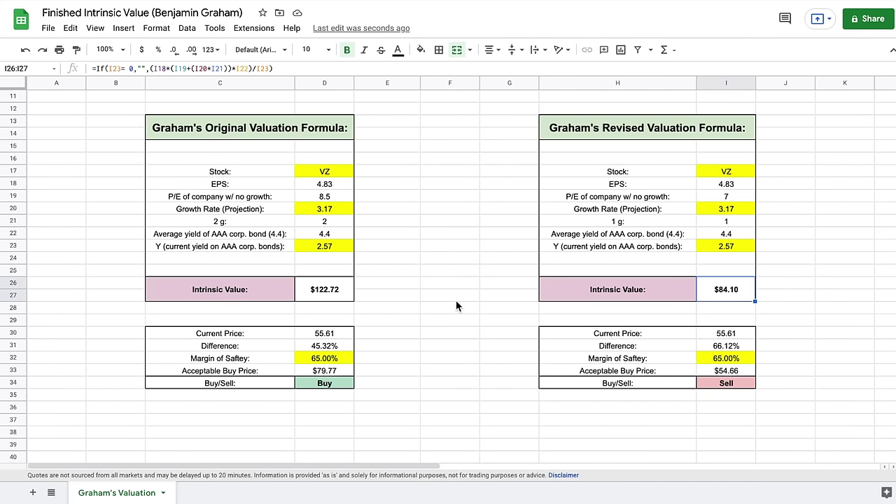
{"action": "left_click", "coordinate": [308, 387]}
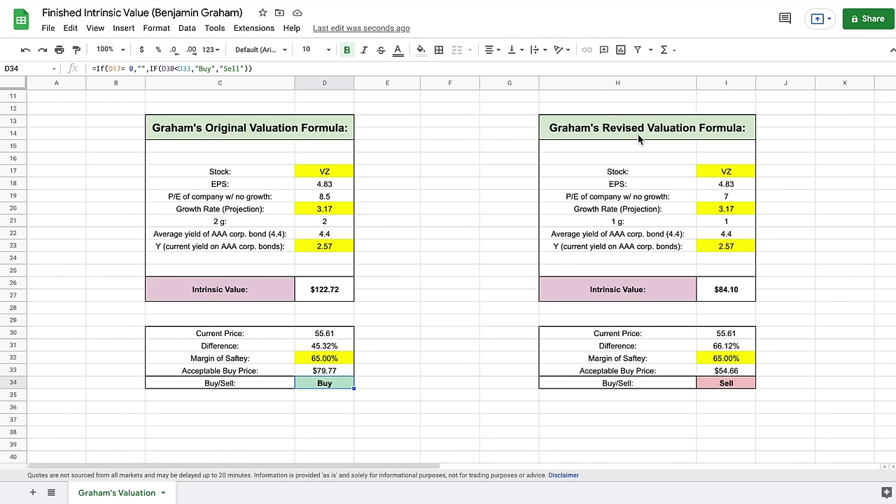
{"action": "left_click", "coordinate": [727, 384]}
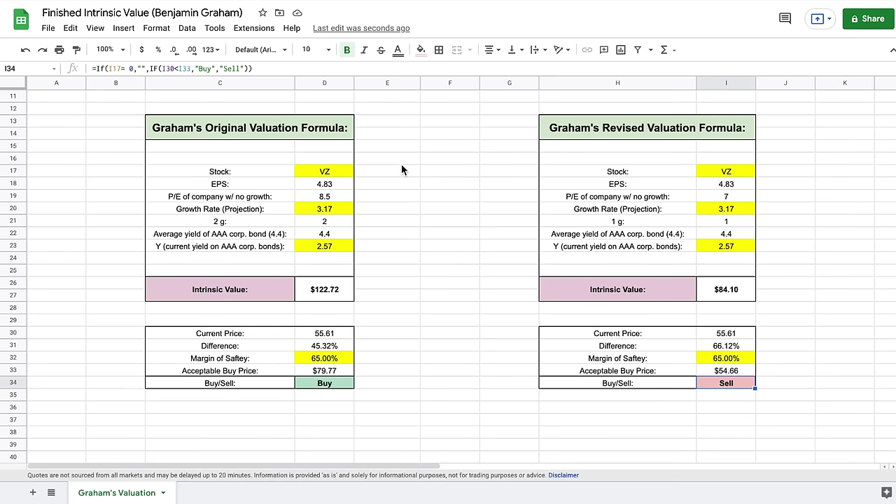
{"action": "scroll", "coordinate": [401, 164], "scroll_direction": "up", "scroll_amount": 1}
{"action": "left_click", "coordinate": [469, 204]}
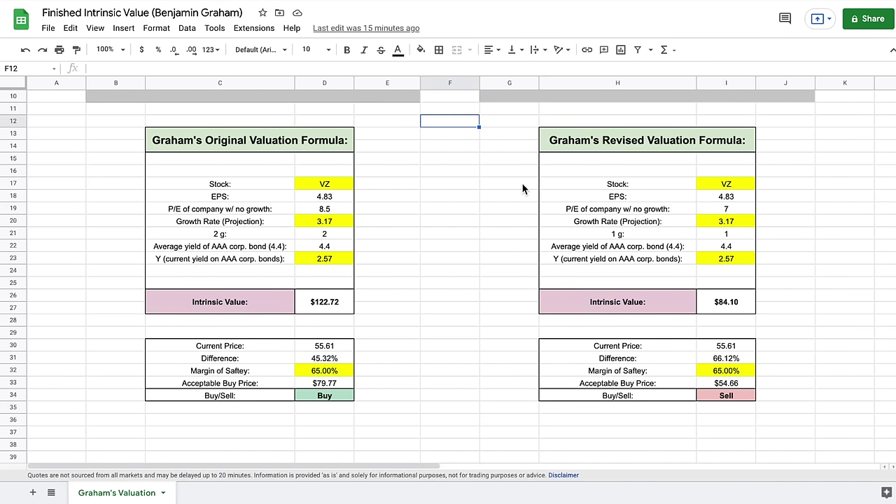
{"action": "scroll", "coordinate": [522, 188], "scroll_direction": "up", "scroll_amount": 3}
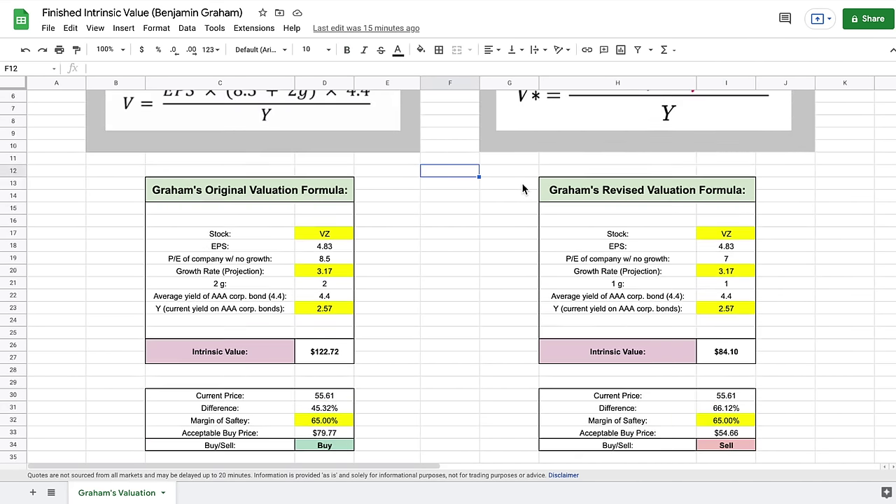
{"action": "scroll", "coordinate": [522, 188], "scroll_direction": "up", "scroll_amount": 2}
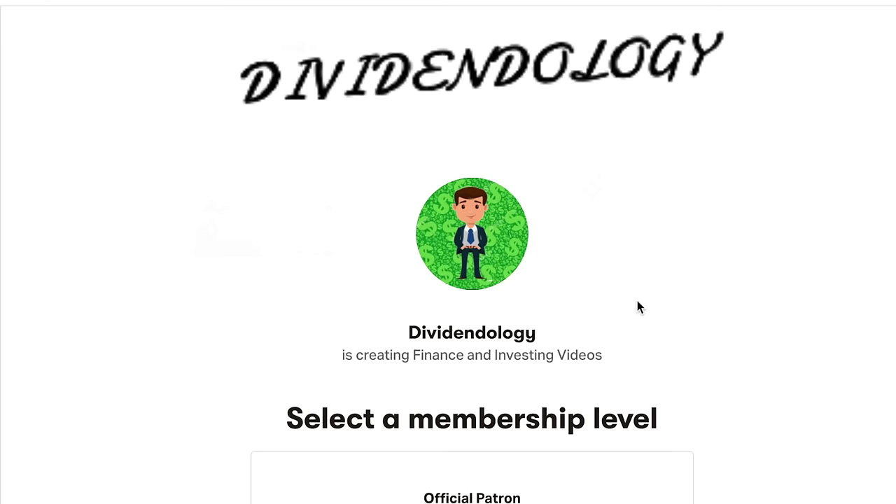
View the Official Patron membership level and its benefits on the Dividendology membership page.
{"action": "scroll", "coordinate": [637, 306], "scroll_direction": "down", "scroll_amount": 4}
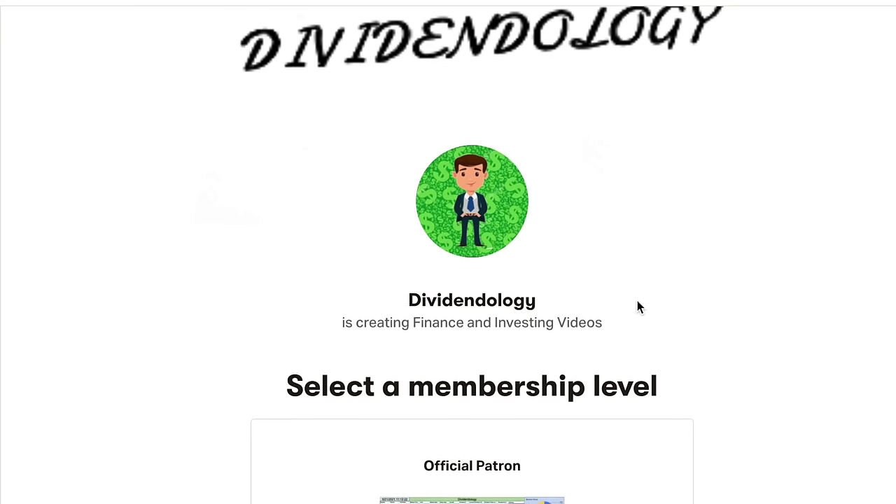
{"action": "scroll", "coordinate": [637, 300], "scroll_direction": "down", "scroll_amount": 3}
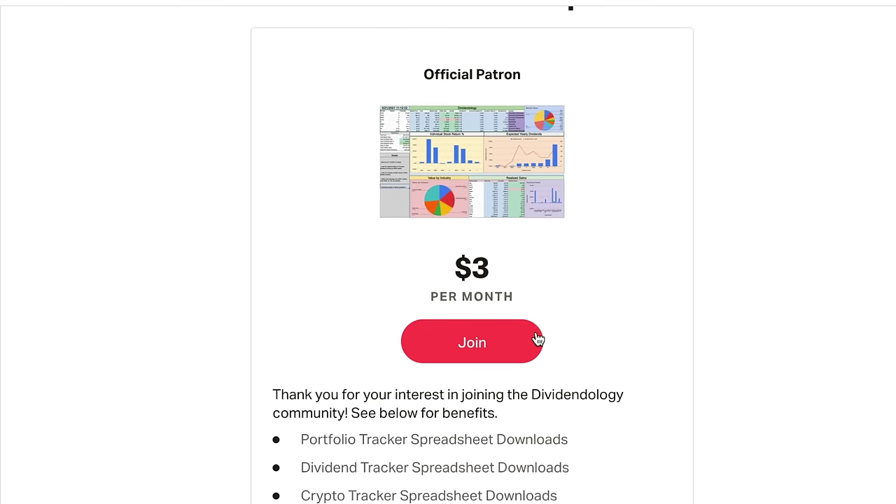